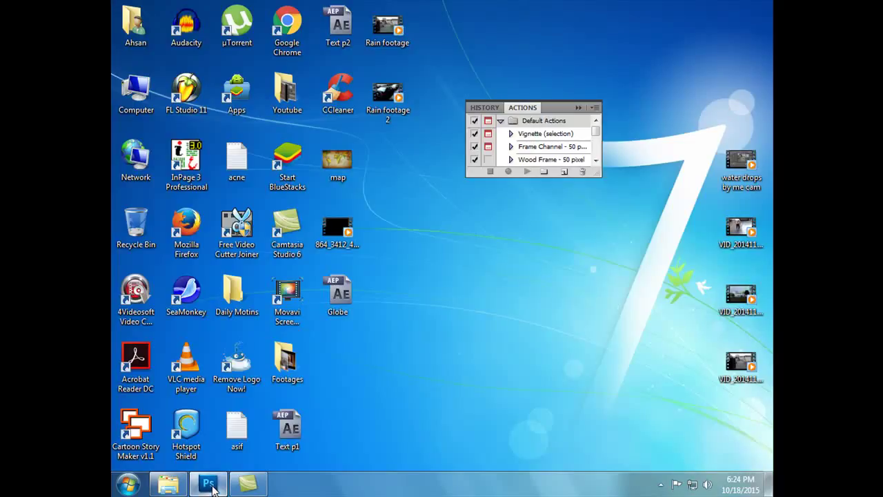
Step: Close the floating Actions/History panel so the Photoshop workspace is clear
{"action": "left_click", "coordinate": [578, 107]}
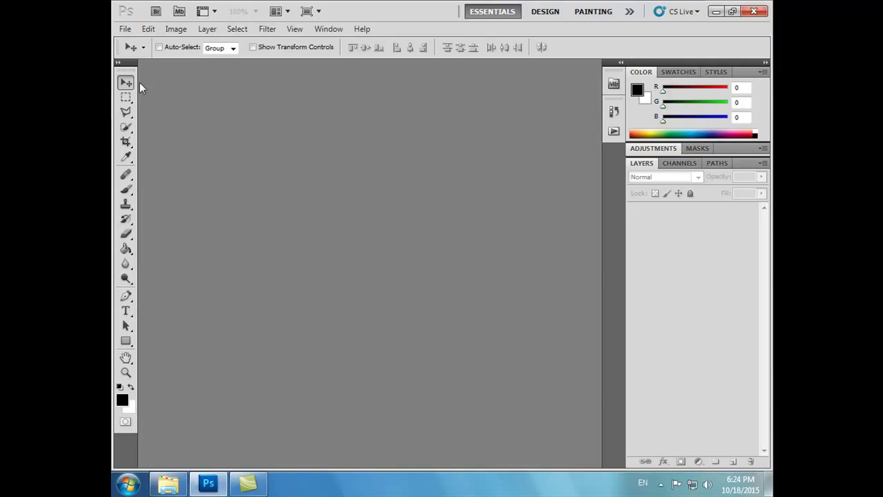
Step: Browse the Edit, Select, Filter, View, Window, Help and Layer menus
{"action": "left_click", "coordinate": [125, 29]}
{"action": "left_click", "coordinate": [125, 29]}
{"action": "left_click", "coordinate": [147, 30]}
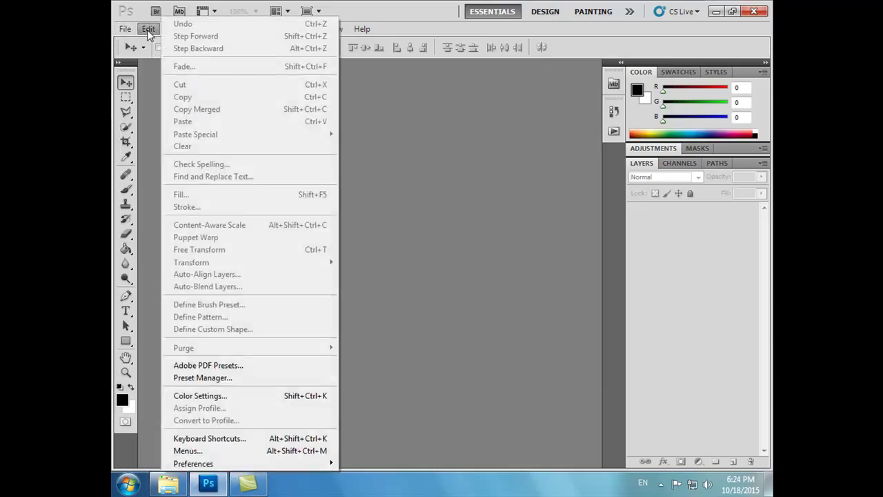
{"action": "left_click", "coordinate": [238, 30]}
{"action": "left_click", "coordinate": [242, 29]}
{"action": "left_click", "coordinate": [243, 29]}
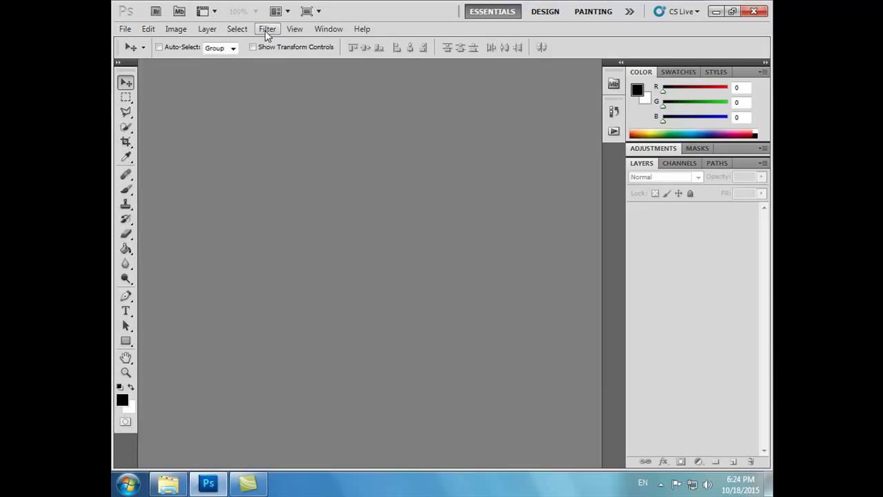
{"action": "left_click", "coordinate": [266, 30]}
{"action": "left_click", "coordinate": [294, 29]}
{"action": "left_click", "coordinate": [324, 29]}
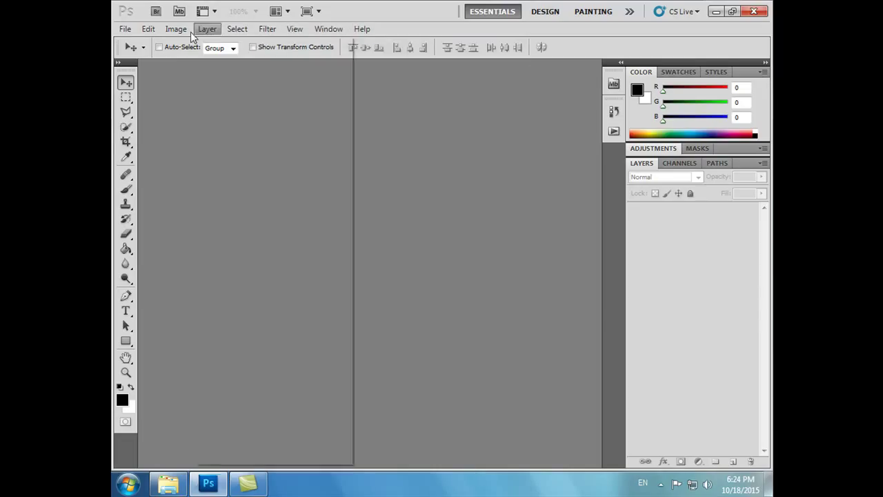
{"action": "left_click", "coordinate": [339, 17]}
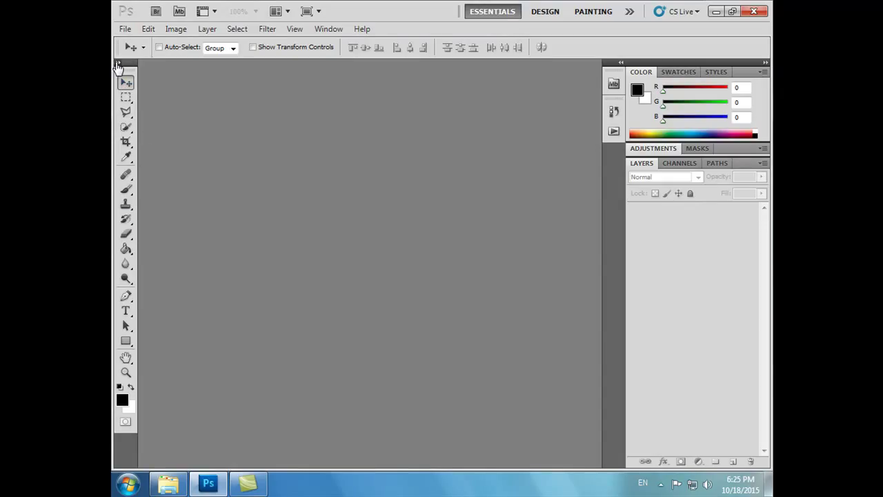
Step: Toggle the toolbox to two columns and back to one column
{"action": "left_click", "coordinate": [118, 63]}
{"action": "left_click", "coordinate": [118, 64]}
{"action": "left_click", "coordinate": [124, 30]}
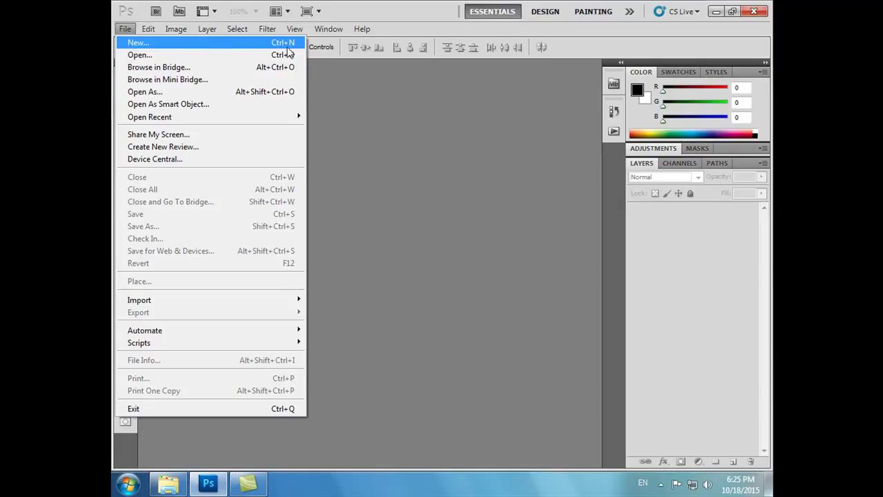
Step: Start a new document and enter the name 'Learning Point'
{"action": "left_click", "coordinate": [137, 44]}
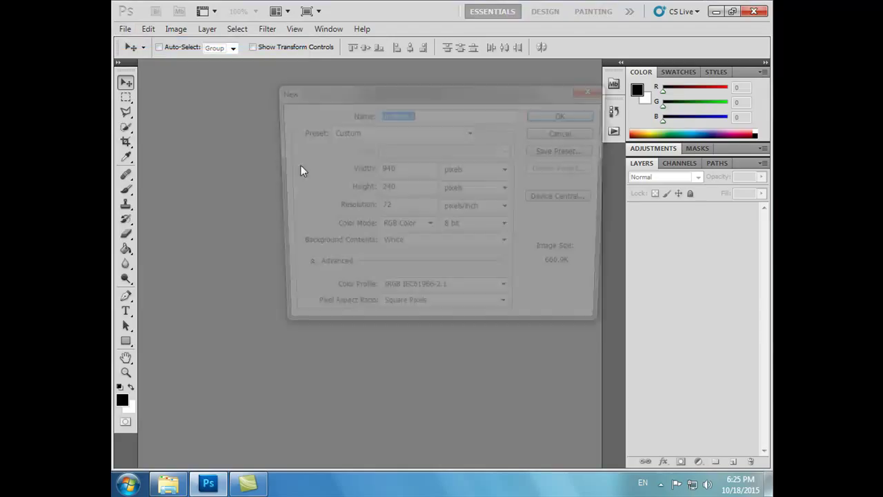
{"action": "left_click_drag", "start_coordinate": [409, 88], "coordinate": [347, 106]}
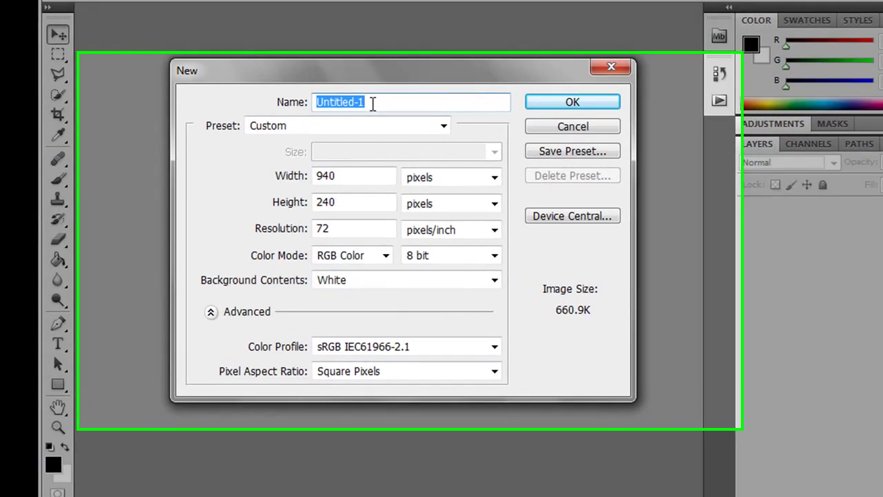
{"action": "type", "text": "Lea"}
{"action": "type", "text": "rn"}
{"action": "type", "text": "ing Point"}
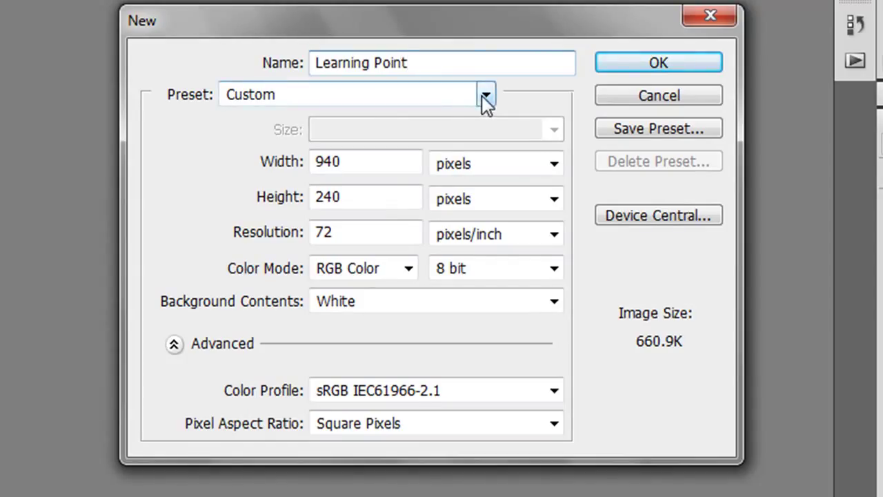
Step: Enter 1500 for Width and 2000 for Height
{"action": "left_click", "coordinate": [288, 167]}
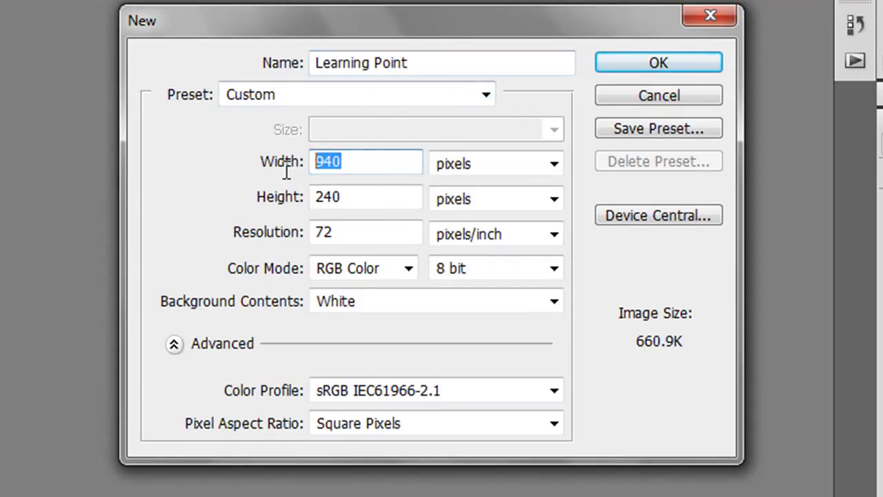
{"action": "type", "text": "1500"}
{"action": "left_click", "coordinate": [292, 197]}
{"action": "type", "text": "2000"}
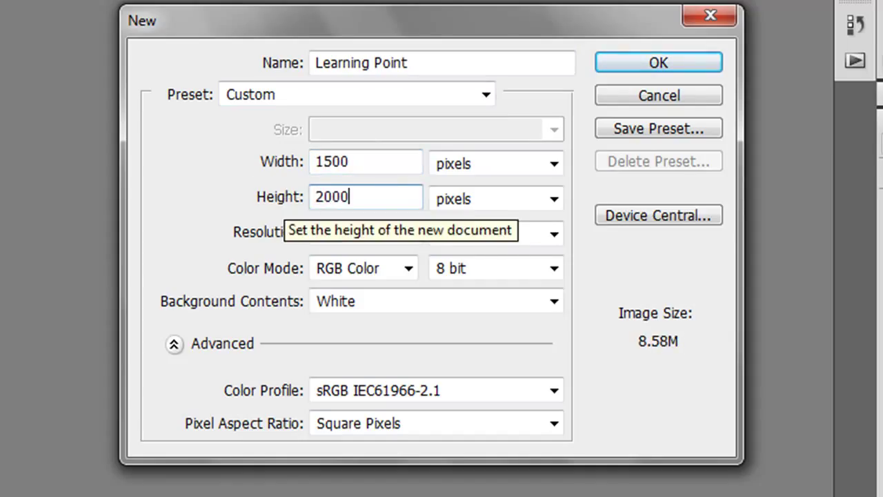
Step: Keep pixels as the unit, RGB Color mode and a White background
{"action": "left_click", "coordinate": [554, 166]}
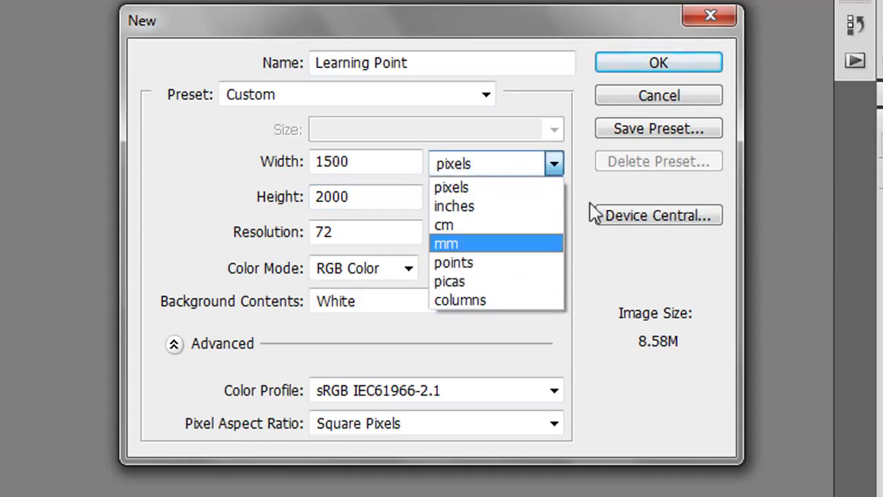
{"action": "left_click", "coordinate": [583, 187]}
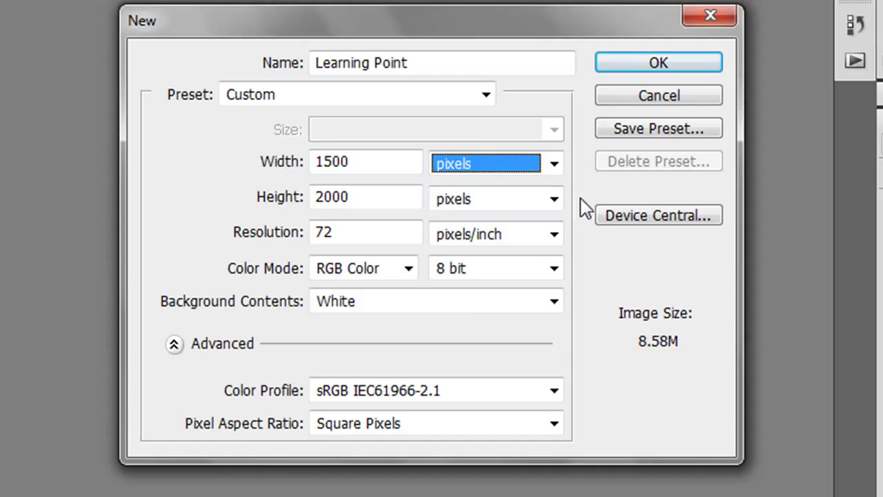
{"action": "left_click", "coordinate": [411, 268]}
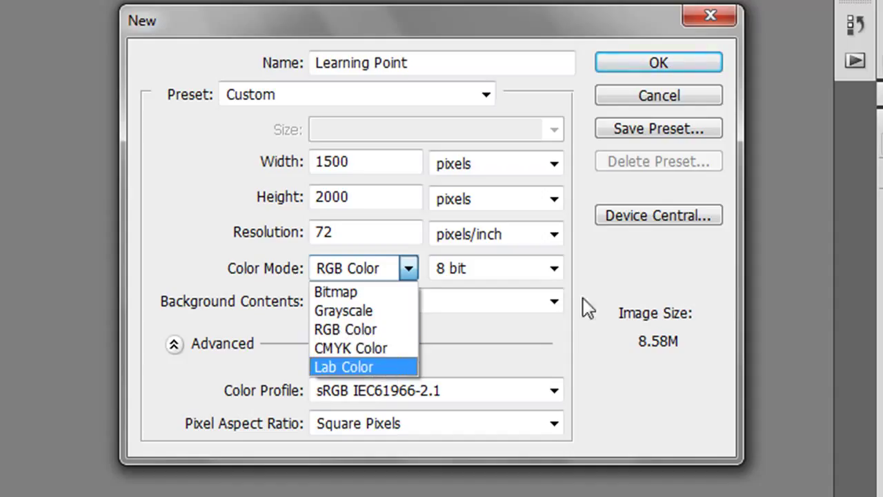
{"action": "left_click", "coordinate": [594, 273]}
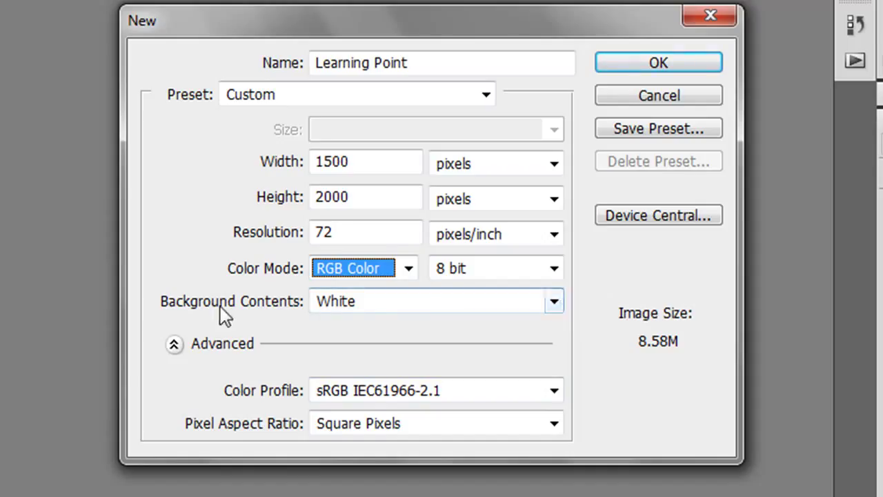
{"action": "left_click", "coordinate": [554, 301]}
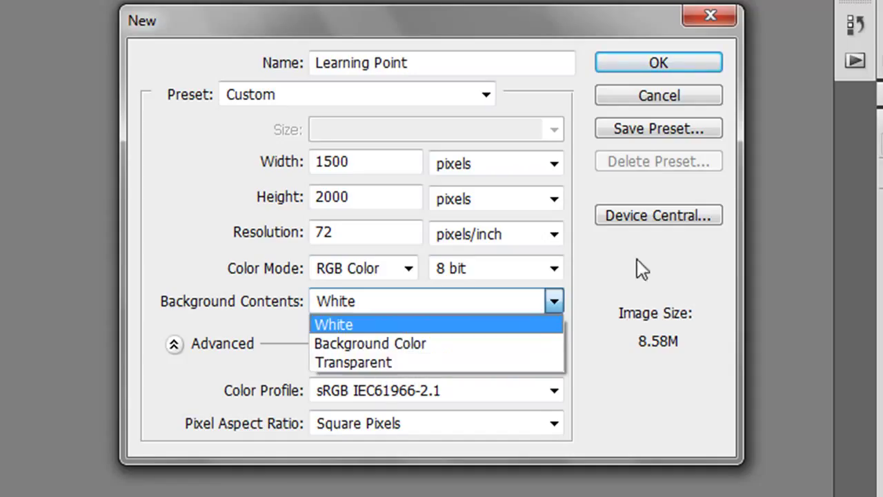
{"action": "left_click", "coordinate": [586, 264]}
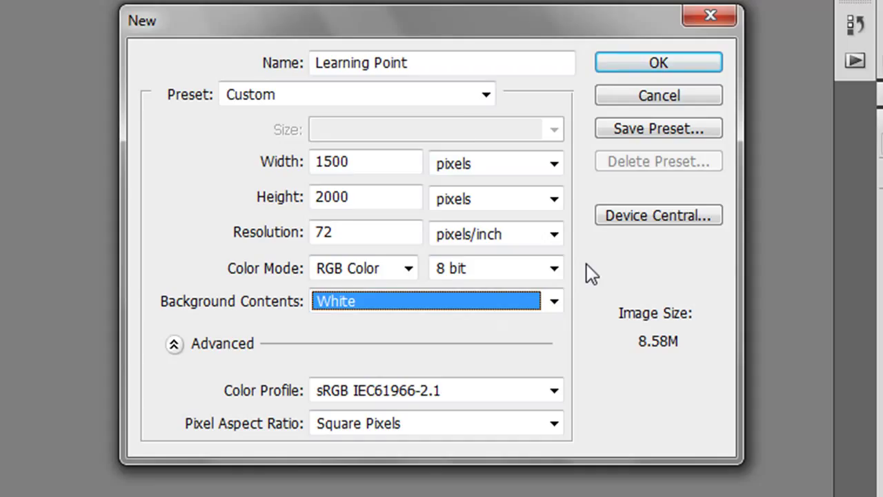
Step: Apply the Default Photoshop Size preset and try pixels, cm and mm units
{"action": "left_click", "coordinate": [487, 95]}
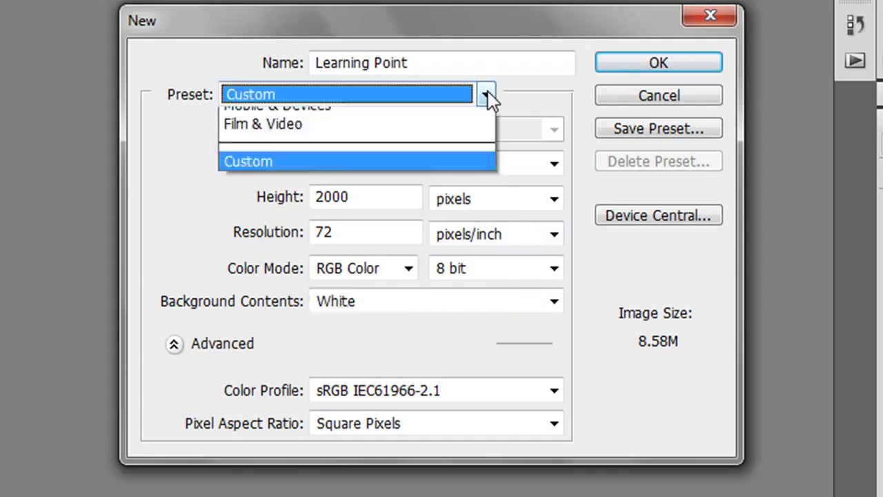
{"action": "left_click", "coordinate": [424, 136]}
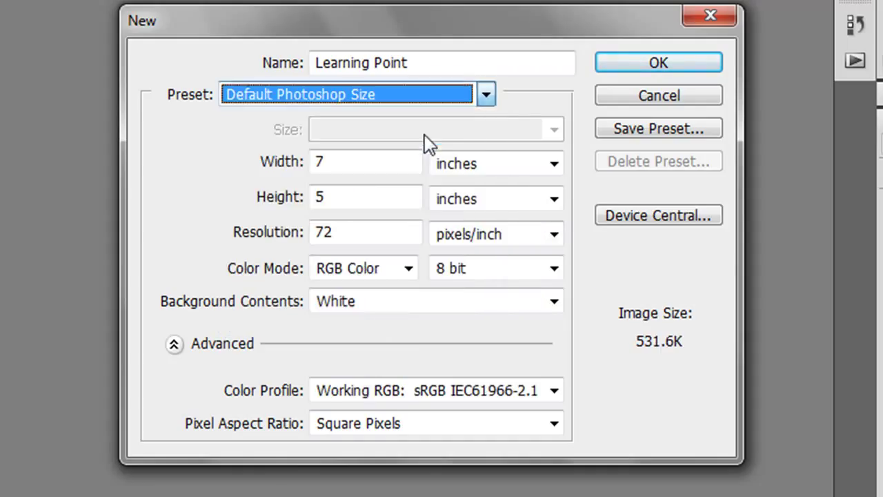
{"action": "left_click", "coordinate": [554, 163]}
{"action": "left_click", "coordinate": [520, 182]}
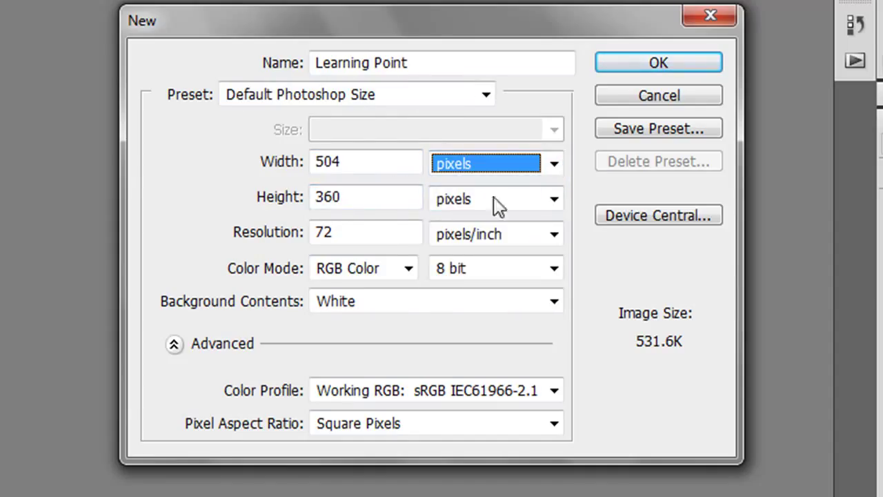
{"action": "left_click", "coordinate": [552, 163]}
{"action": "left_click", "coordinate": [532, 223]}
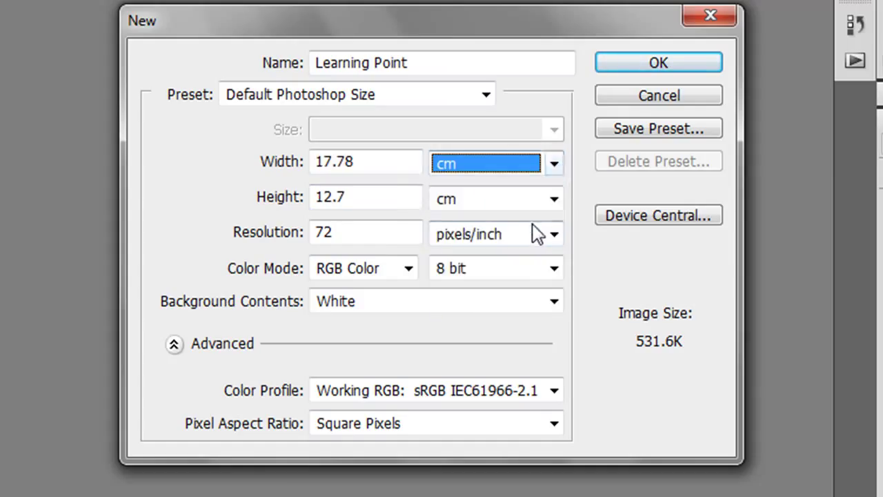
{"action": "left_click", "coordinate": [560, 171]}
{"action": "left_click", "coordinate": [520, 244]}
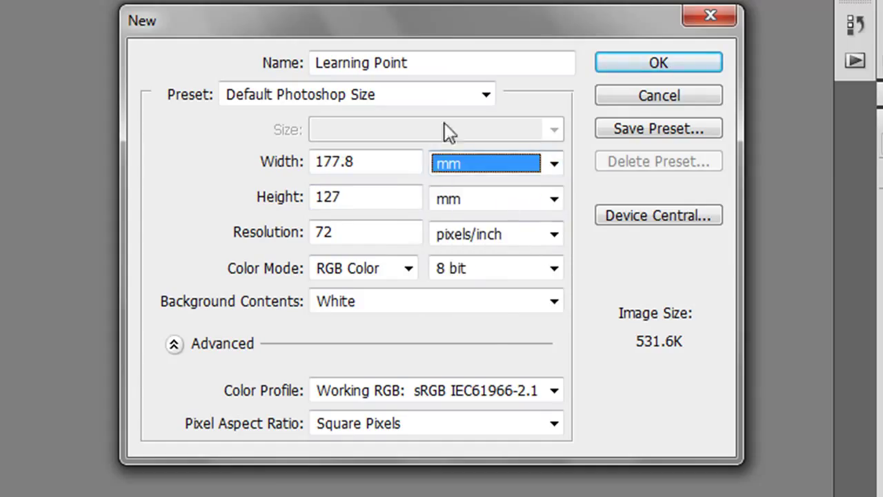
Step: Apply the U.S. Paper preset, trying Letter and then Tabloid size
{"action": "left_click", "coordinate": [485, 94]}
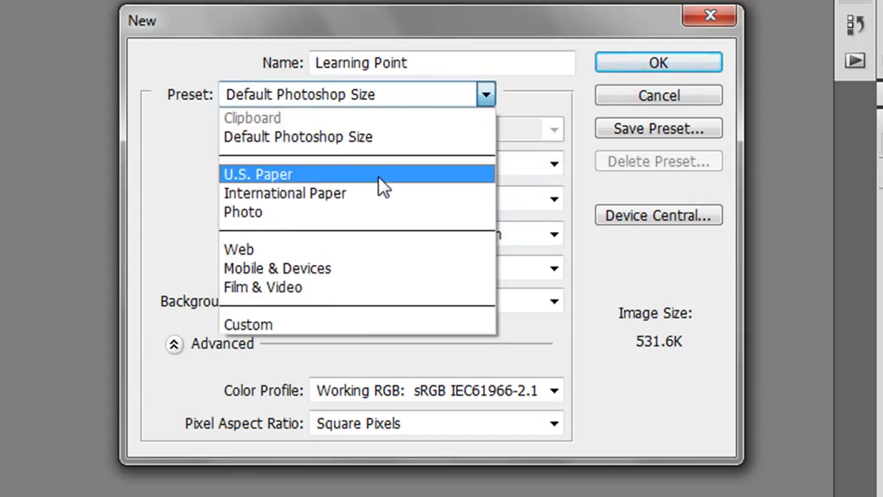
{"action": "left_click", "coordinate": [378, 177]}
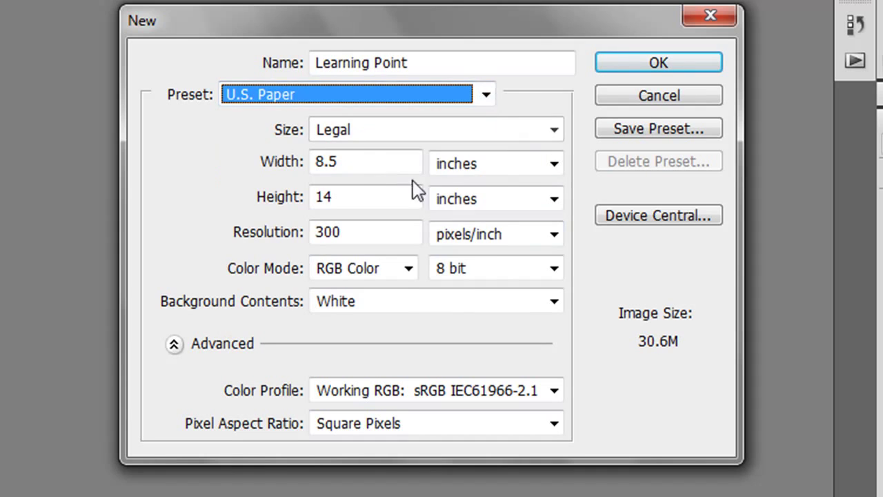
{"action": "left_click", "coordinate": [554, 130]}
{"action": "left_click", "coordinate": [485, 155]}
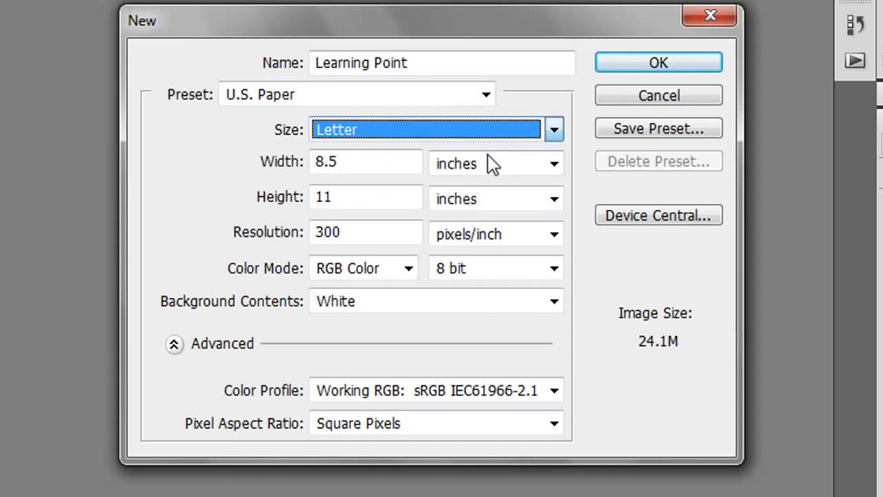
{"action": "left_click", "coordinate": [552, 130]}
{"action": "left_click", "coordinate": [522, 191]}
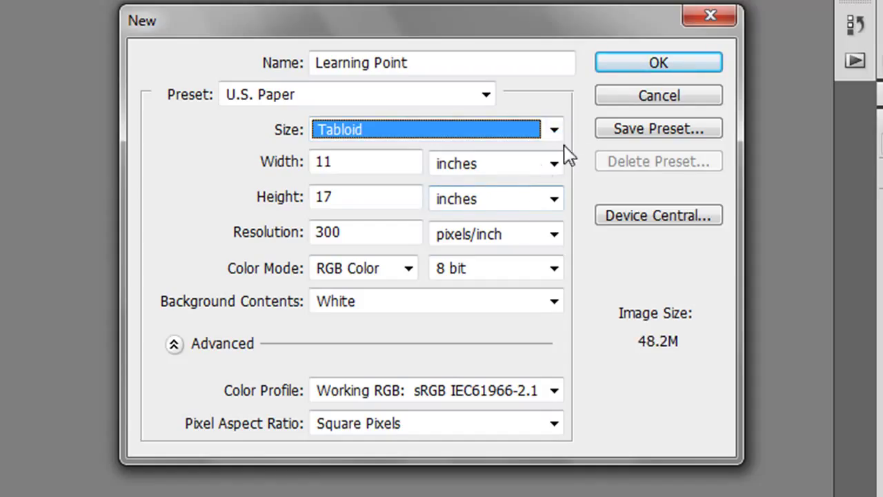
Step: Try International Paper at A4, then switch to the Photo preset and review its sizes
{"action": "left_click", "coordinate": [486, 95]}
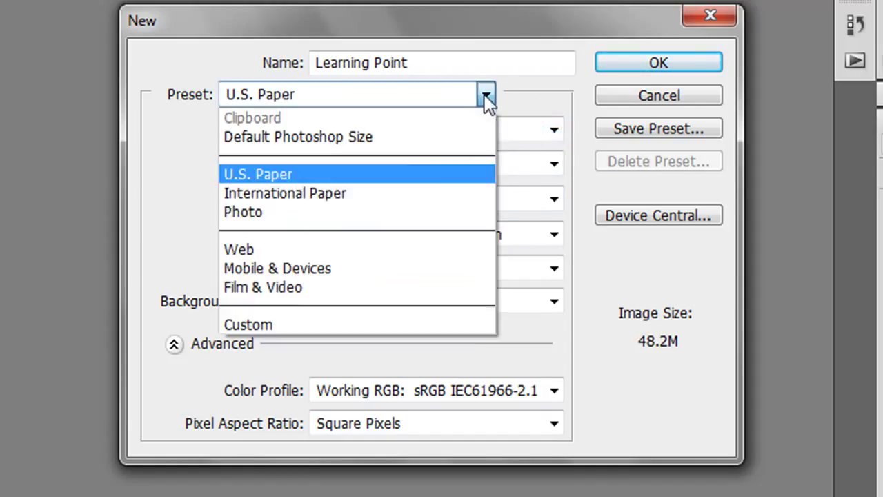
{"action": "left_click", "coordinate": [336, 196]}
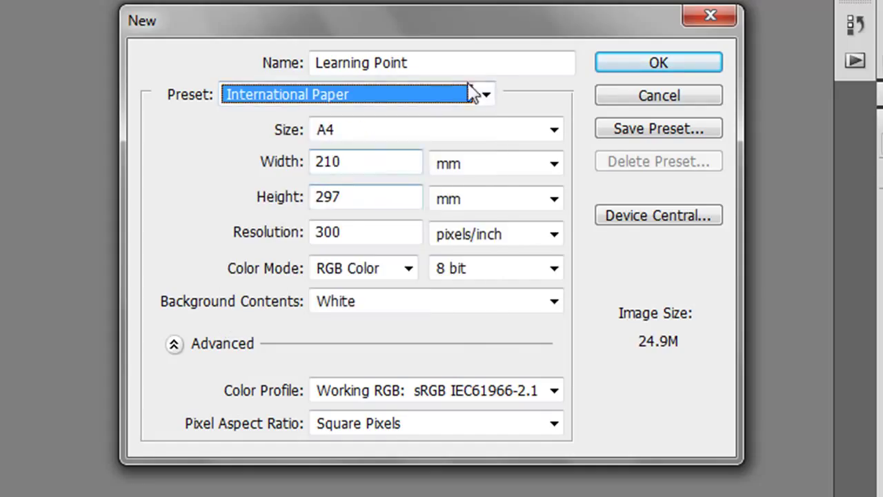
{"action": "left_click", "coordinate": [528, 131]}
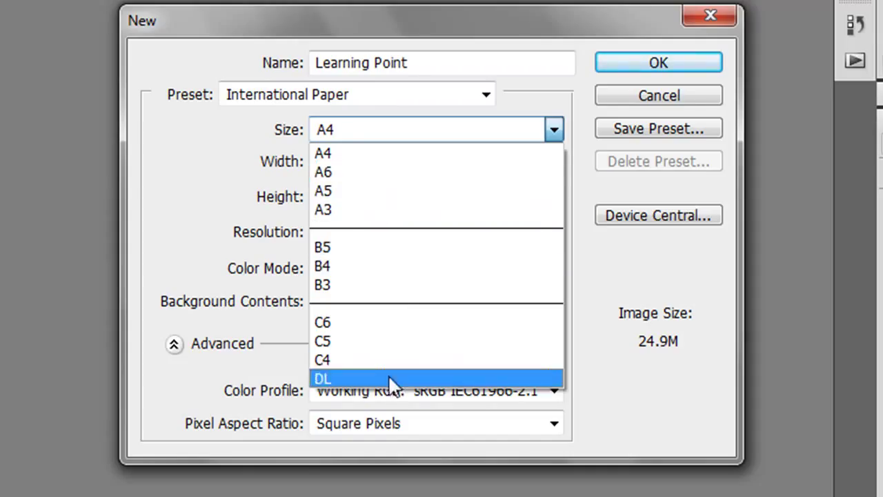
{"action": "left_click", "coordinate": [583, 99]}
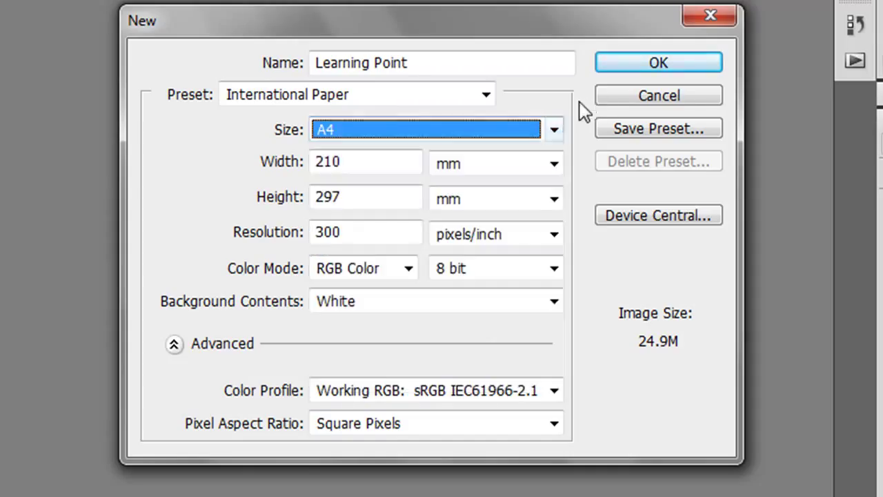
{"action": "left_click", "coordinate": [487, 94]}
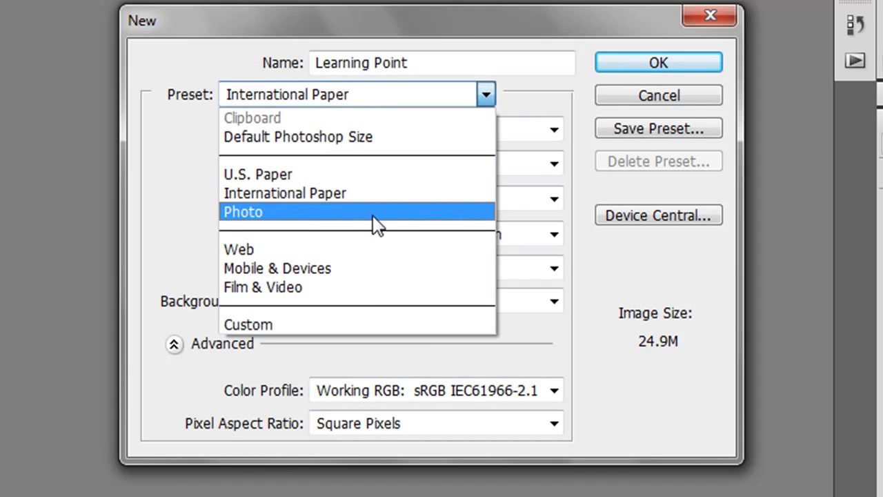
{"action": "left_click", "coordinate": [371, 214]}
{"action": "left_click", "coordinate": [560, 124]}
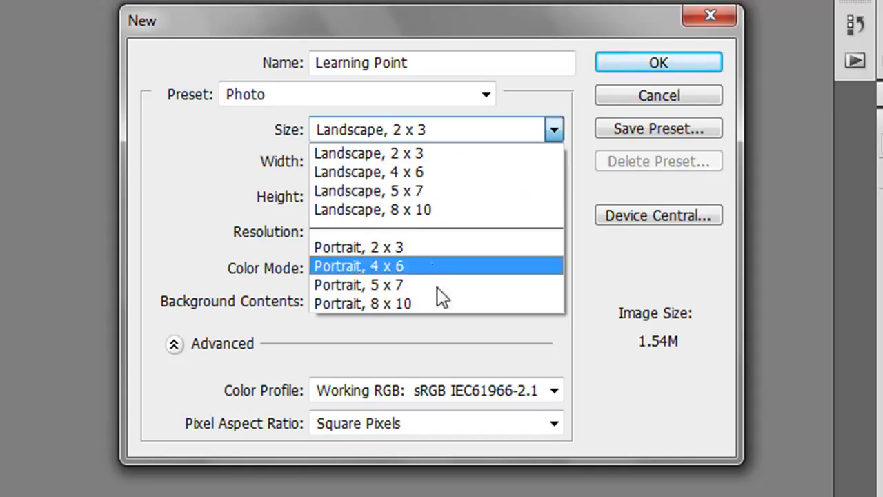
Step: Keep Landscape, 2 x 3 and switch Width units to pixels and back to inches
{"action": "left_click", "coordinate": [561, 97]}
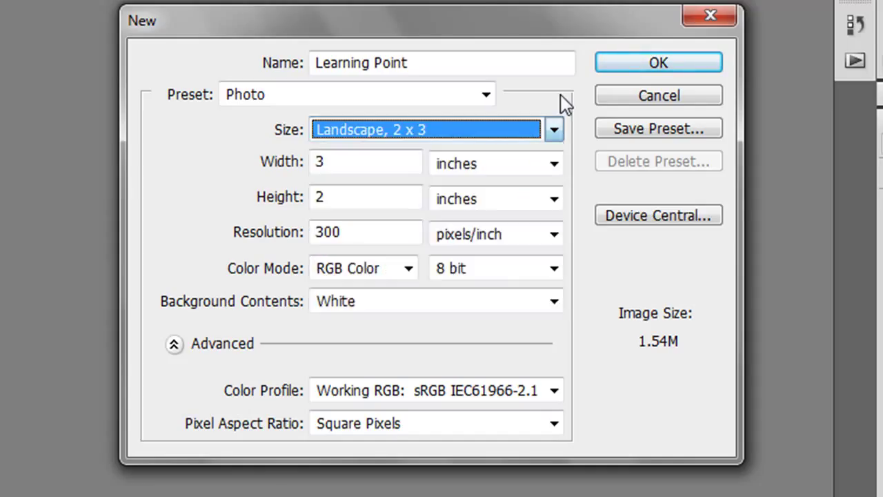
{"action": "left_click", "coordinate": [555, 165]}
{"action": "left_click", "coordinate": [537, 197]}
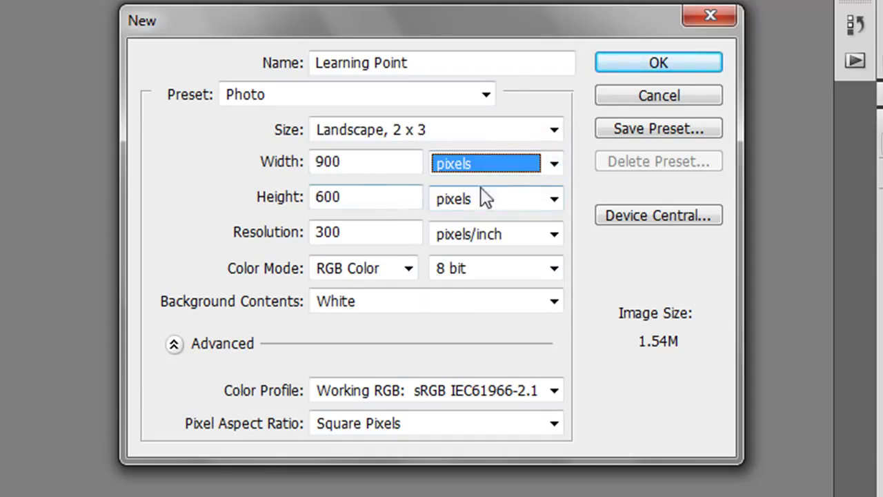
{"action": "left_click", "coordinate": [556, 165]}
{"action": "left_click", "coordinate": [535, 201]}
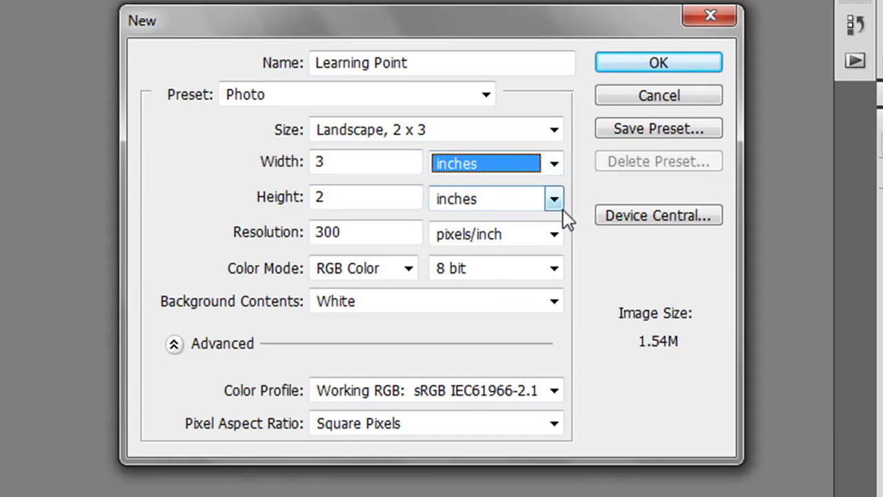
Step: Try the Web preset, then the Mobile & Devices preset
{"action": "left_click", "coordinate": [485, 95]}
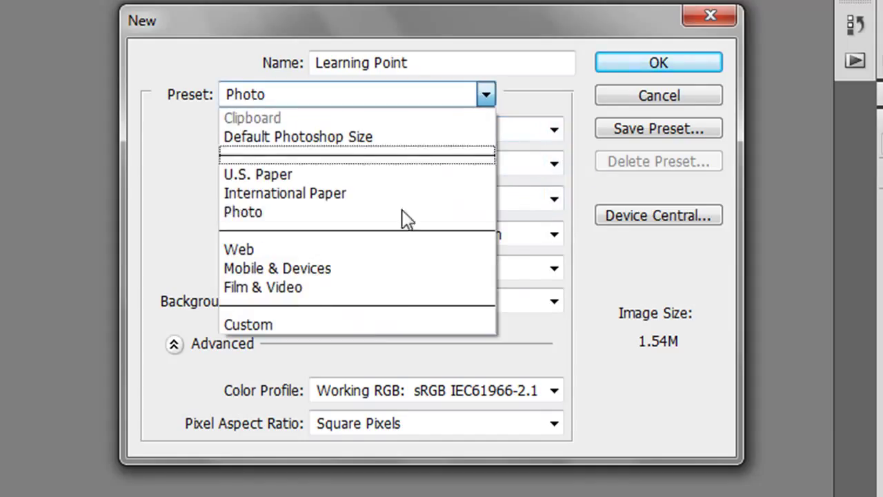
{"action": "left_click", "coordinate": [381, 247]}
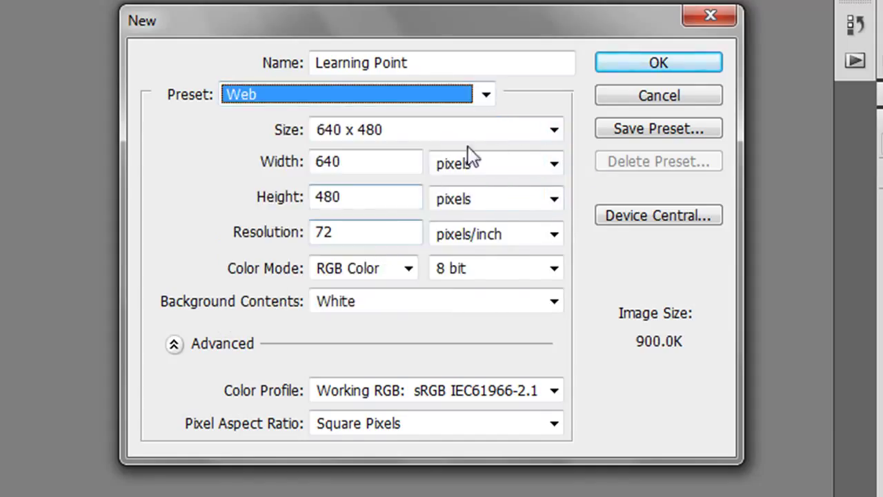
{"action": "left_click", "coordinate": [486, 96]}
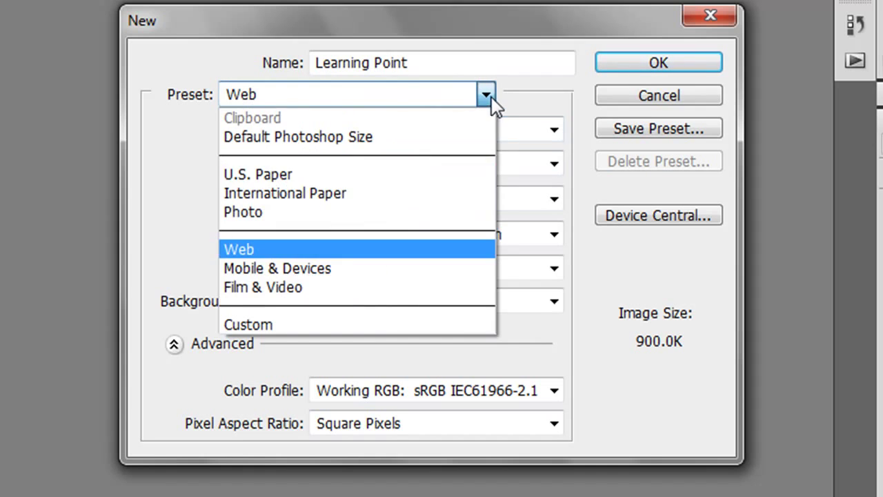
{"action": "left_click", "coordinate": [359, 268]}
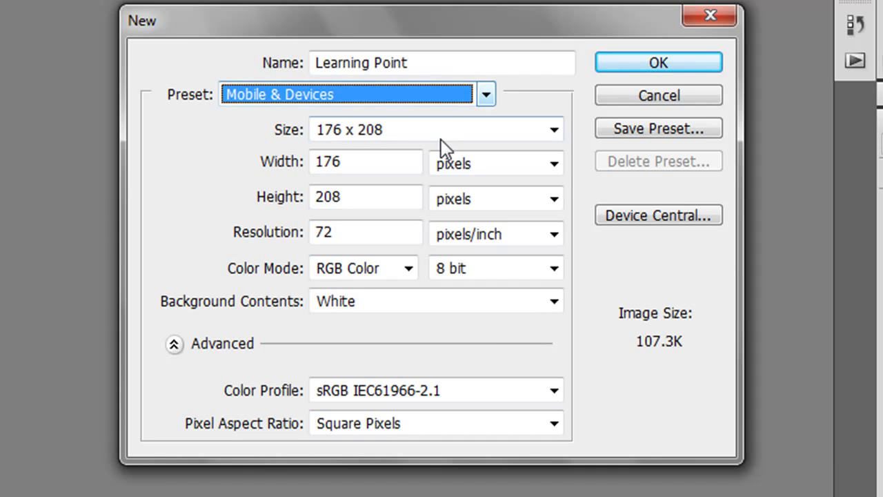
Step: Try Film & Video and its video sizes, then settle on Custom at 720 x 480 pixels
{"action": "left_click", "coordinate": [485, 91]}
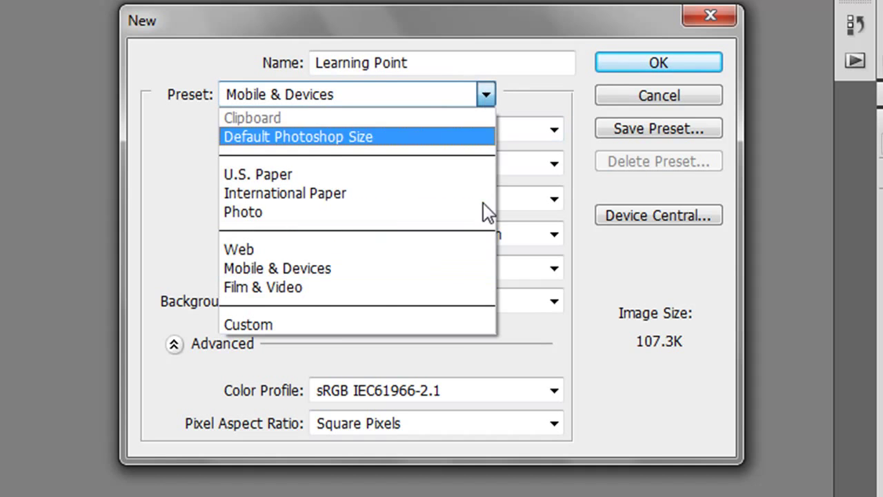
{"action": "left_click", "coordinate": [416, 285]}
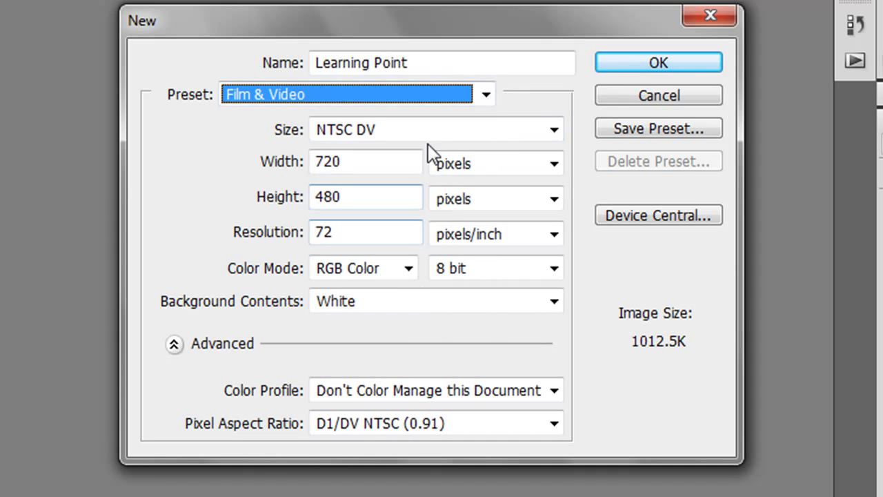
{"action": "left_click", "coordinate": [556, 130]}
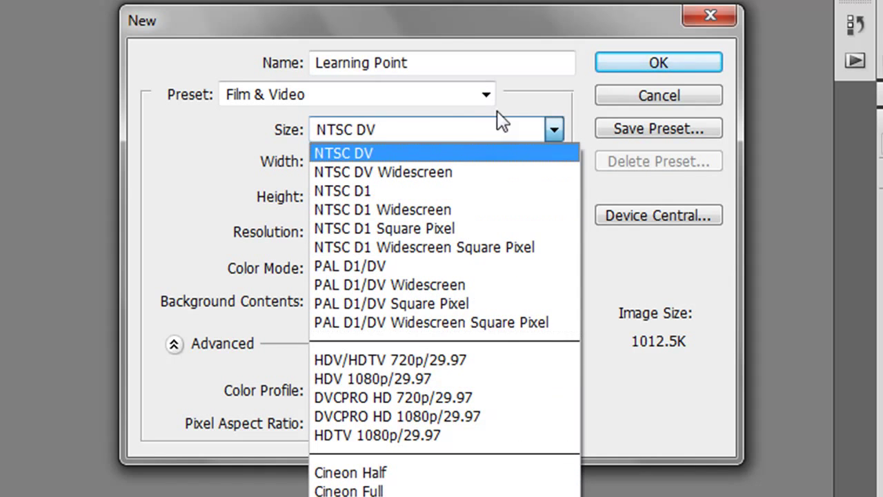
{"action": "left_click", "coordinate": [536, 88]}
{"action": "left_click", "coordinate": [484, 96]}
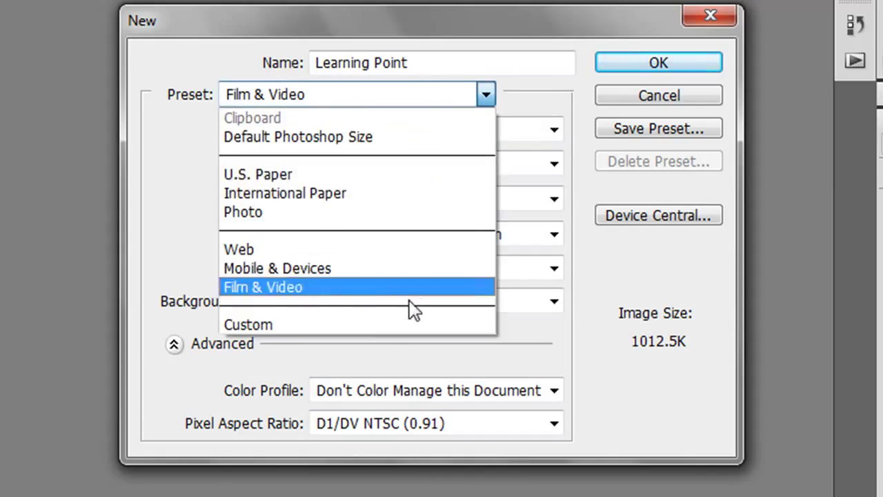
{"action": "left_click", "coordinate": [404, 320]}
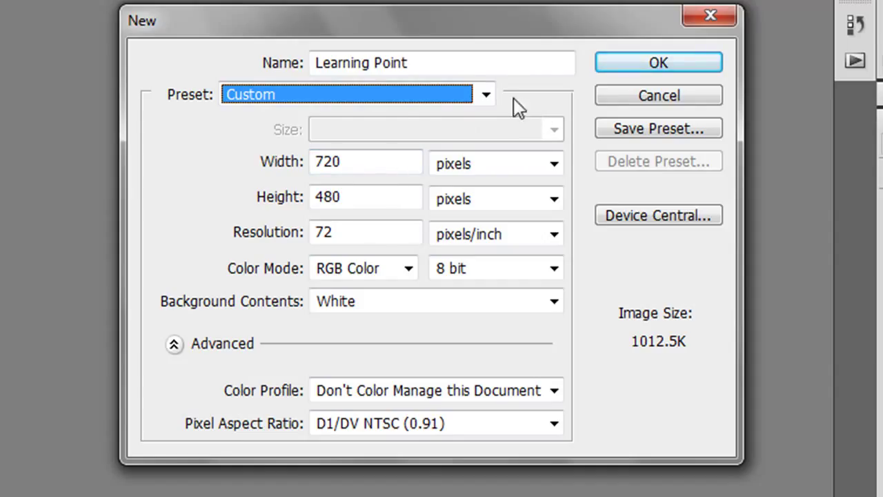
Step: Set the document Width to 1500 and Height to 2000 pixels
{"action": "key", "text": "Tab"}
{"action": "type", "text": "1500"}
{"action": "left_click", "coordinate": [258, 197]}
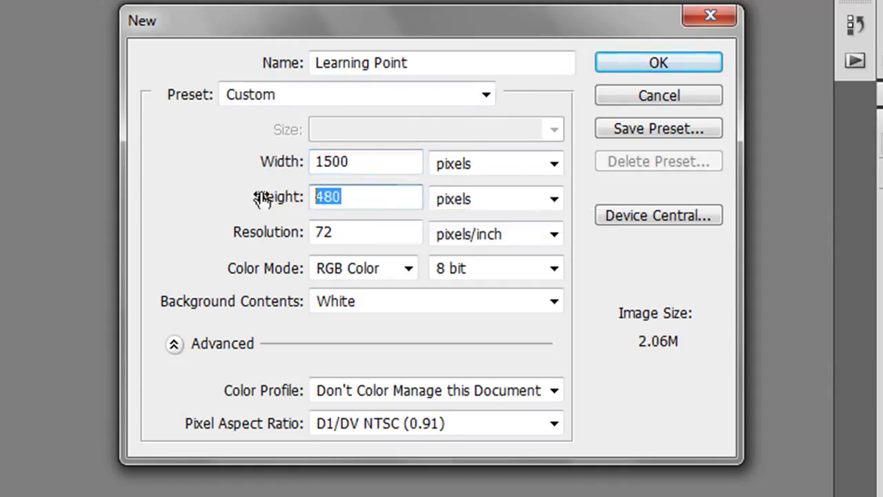
{"action": "type", "text": "2000"}
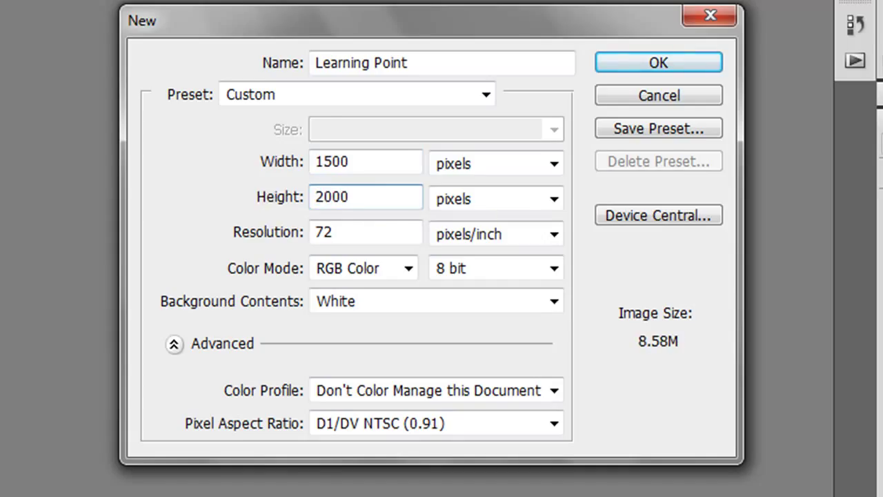
Step: Save these settings as the 'Learning Point' preset, check the Preset list, and create the document
{"action": "left_click", "coordinate": [659, 129]}
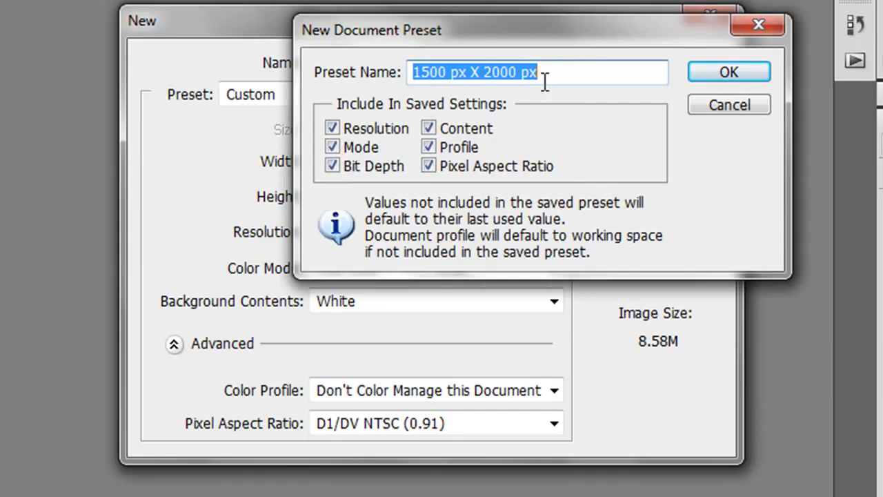
{"action": "type", "text": "Lear"}
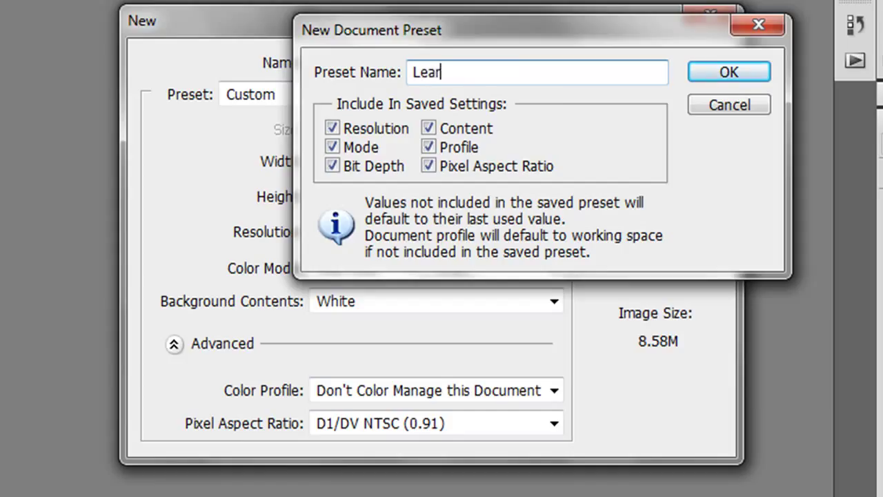
{"action": "type", "text": "ning P"}
{"action": "type", "text": "oi"}
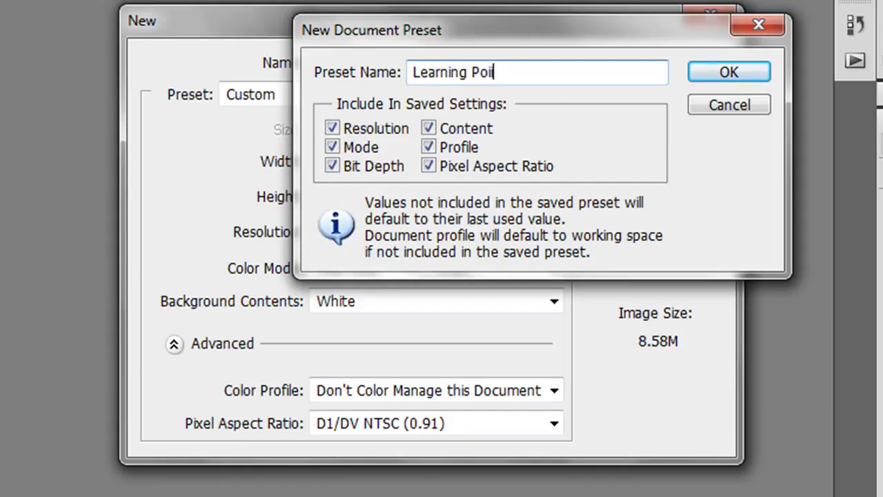
{"action": "type", "text": "nt"}
{"action": "left_click", "coordinate": [747, 77]}
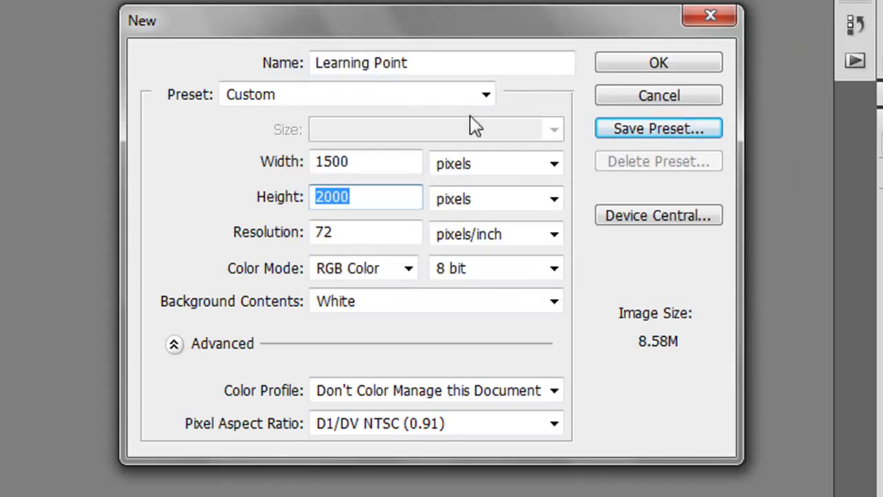
{"action": "left_click", "coordinate": [487, 97]}
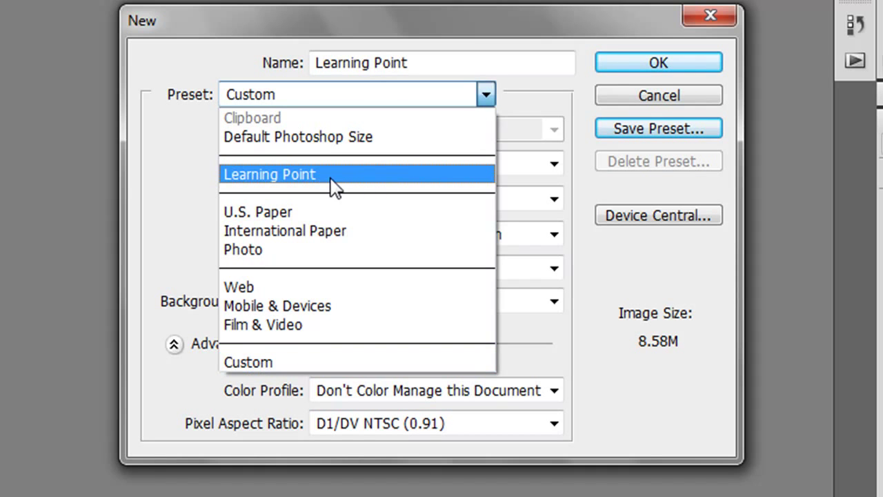
{"action": "left_click", "coordinate": [566, 94]}
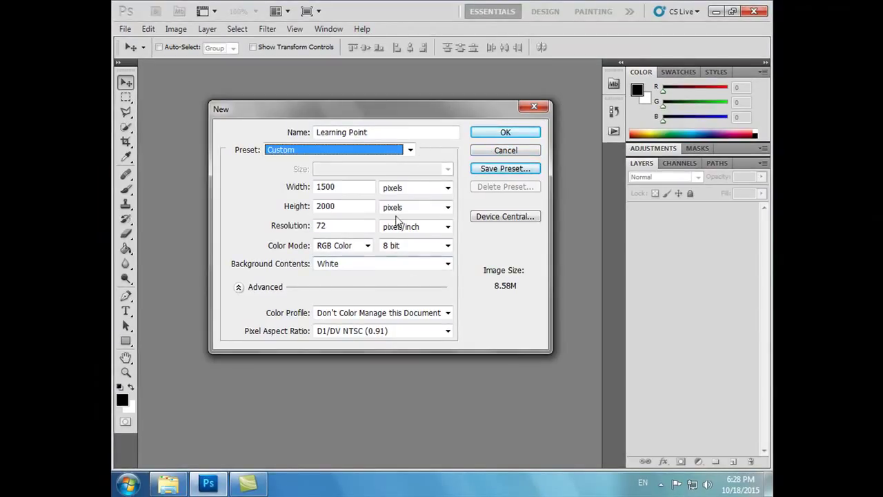
{"action": "left_click", "coordinate": [489, 133]}
Step: Dismiss the pixel aspect ratio notice and close the blank Learning Point document
{"action": "left_click", "coordinate": [446, 195]}
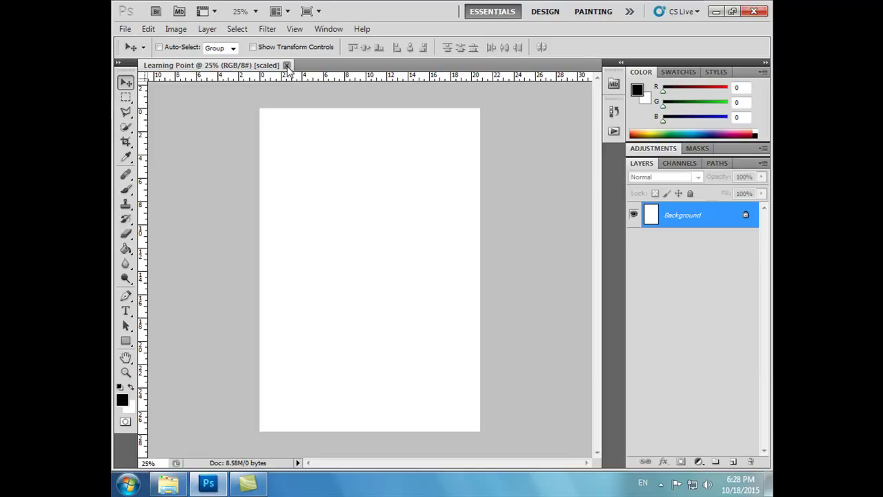
{"action": "left_click", "coordinate": [287, 66]}
{"action": "left_click", "coordinate": [125, 30]}
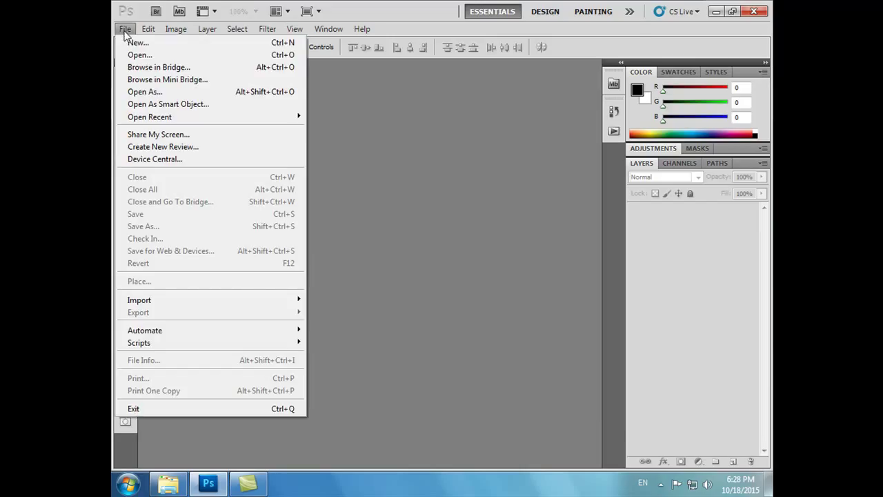
Step: Open map.jpg from the Desktop as a new document
{"action": "left_click", "coordinate": [138, 55]}
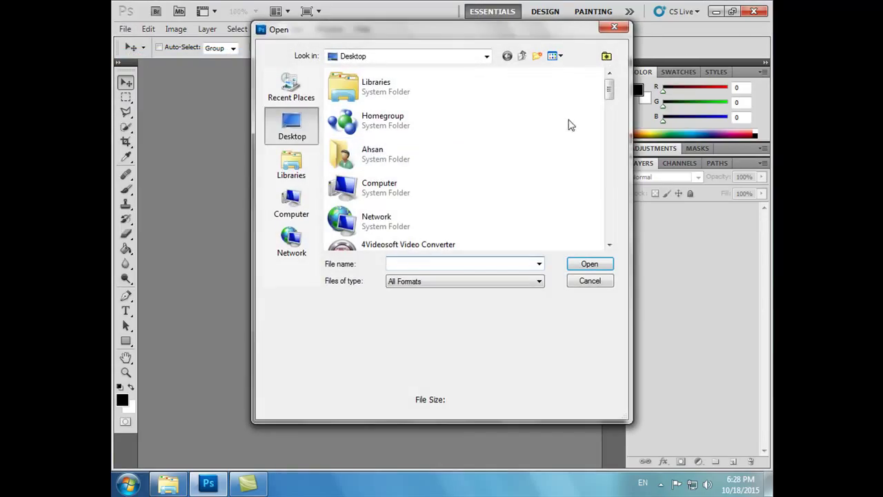
{"action": "left_click_drag", "start_coordinate": [609, 91], "coordinate": [612, 122]}
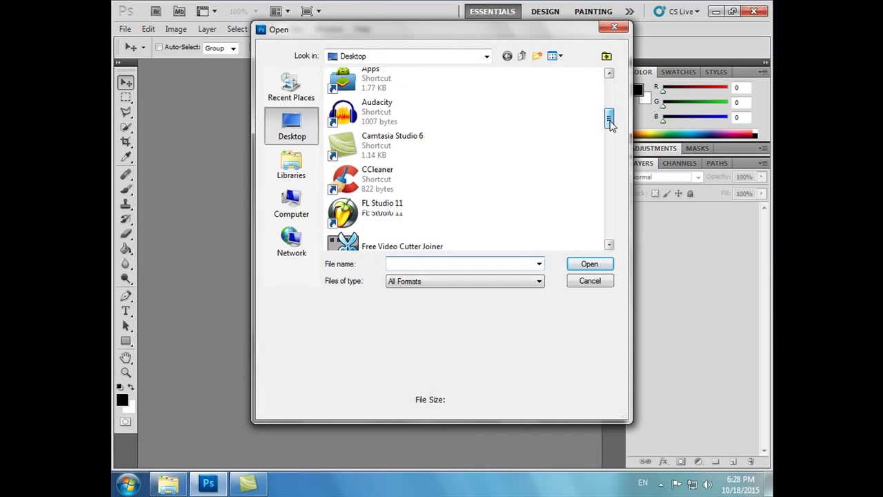
{"action": "mouse_move", "coordinate": [612, 122]}
{"action": "left_mouse_down"}
{"action": "mouse_move", "coordinate": [619, 239]}
{"action": "mouse_move", "coordinate": [610, 197]}
{"action": "left_mouse_up"}
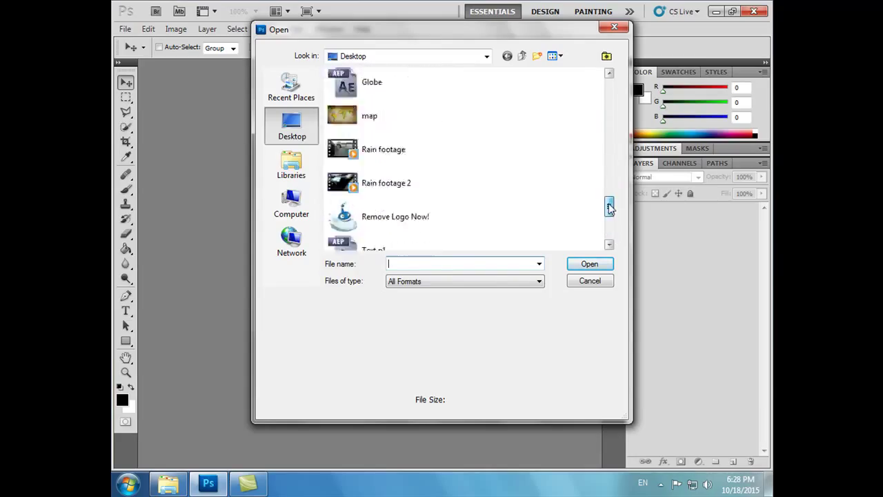
{"action": "left_click", "coordinate": [400, 235]}
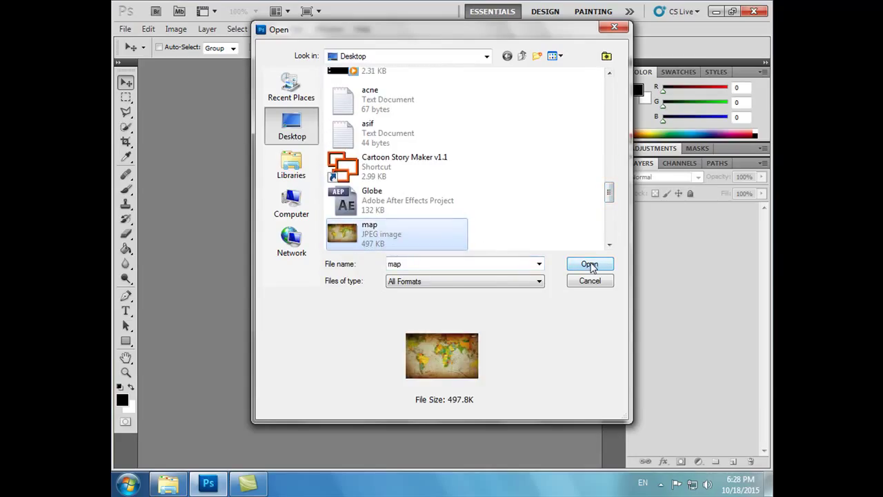
{"action": "left_click", "coordinate": [590, 266]}
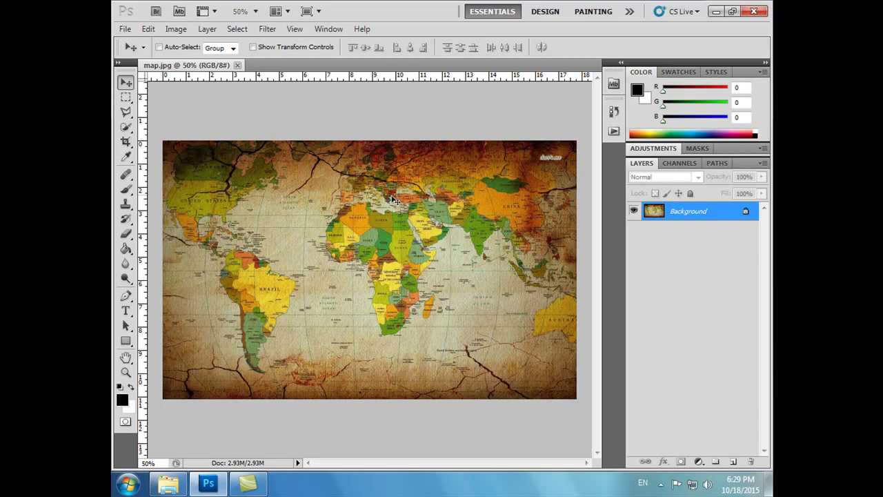
{"action": "left_click", "coordinate": [124, 29]}
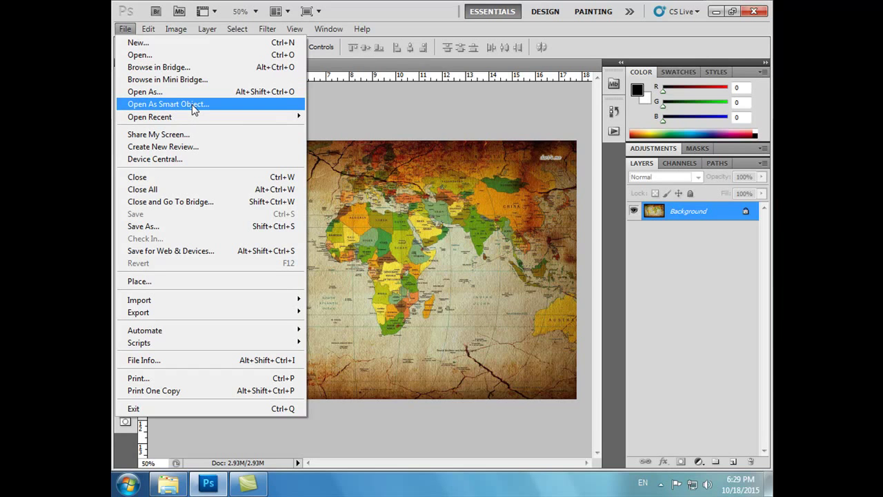
Step: Open the map image as a smart object document
{"action": "left_click", "coordinate": [192, 104]}
{"action": "left_click_drag", "start_coordinate": [610, 99], "coordinate": [610, 202]}
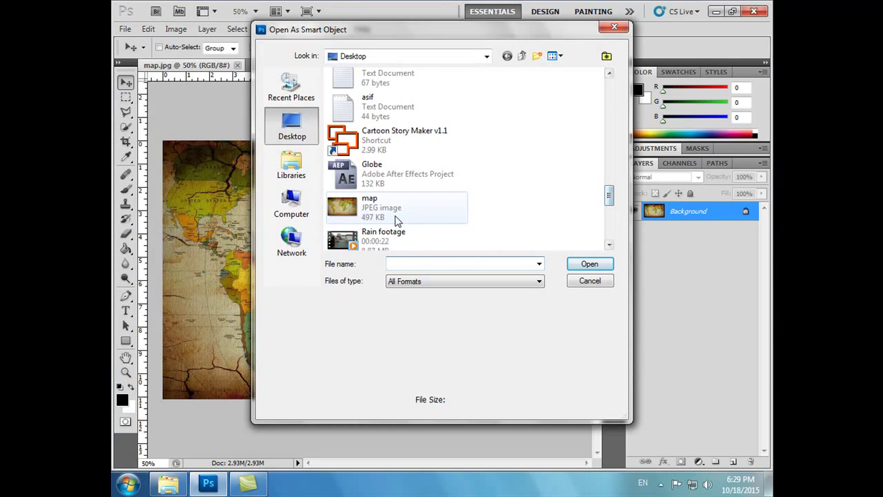
{"action": "left_click", "coordinate": [396, 220]}
{"action": "left_click", "coordinate": [587, 264]}
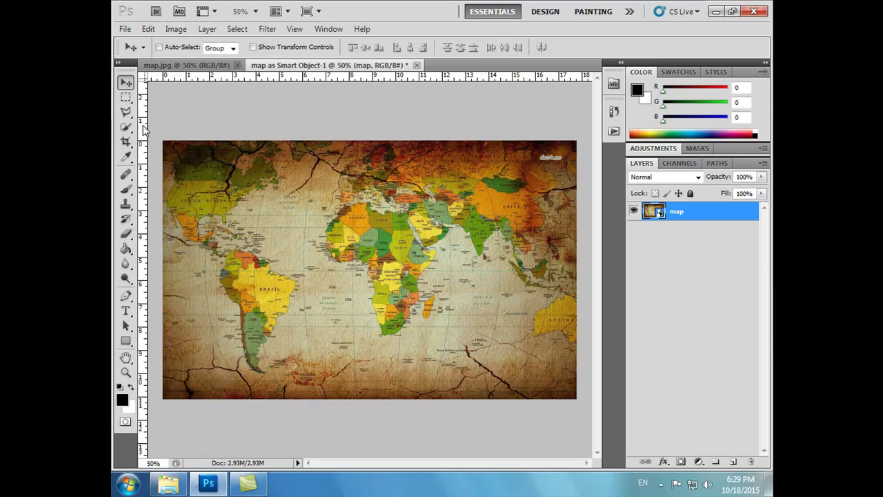
Step: Shrink the map smart object with free transform, then undo back to full size
{"action": "left_click", "coordinate": [126, 97]}
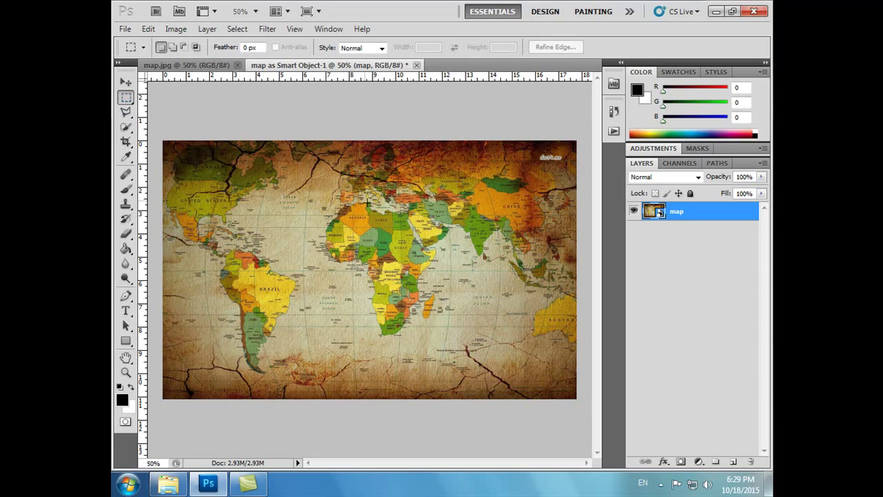
{"action": "left_click", "coordinate": [126, 82]}
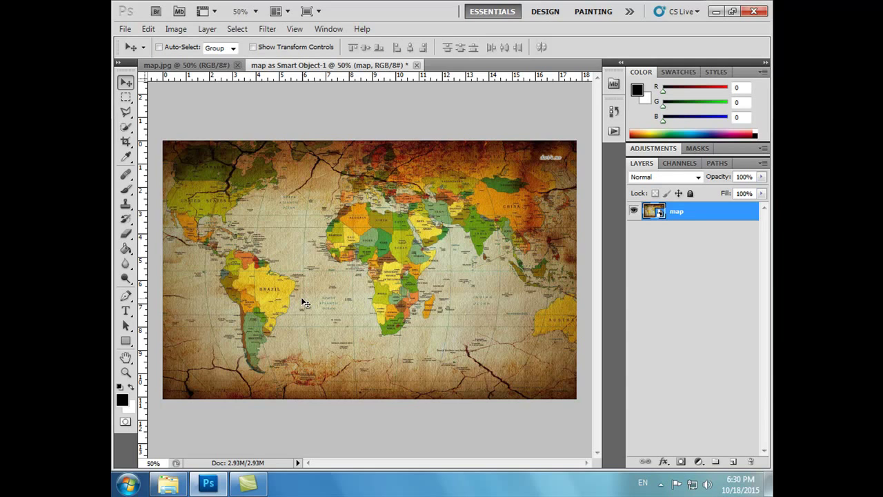
{"action": "key", "text": "ctrl+t"}
{"action": "mouse_move", "coordinate": [162, 397]}
{"action": "left_mouse_down"}
{"action": "mouse_move", "coordinate": [260, 349]}
{"action": "mouse_move", "coordinate": [422, 238]}
{"action": "left_mouse_up"}
{"action": "mouse_move", "coordinate": [490, 212]}
{"action": "left_mouse_down"}
{"action": "mouse_move", "coordinate": [307, 317]}
{"action": "mouse_move", "coordinate": [371, 295]}
{"action": "left_mouse_up"}
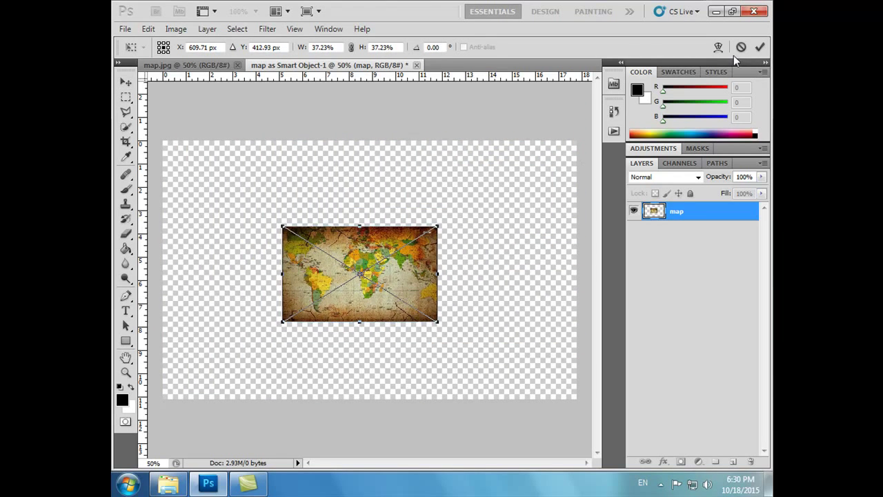
{"action": "key", "text": "Return"}
{"action": "key", "text": "ctrl+z"}
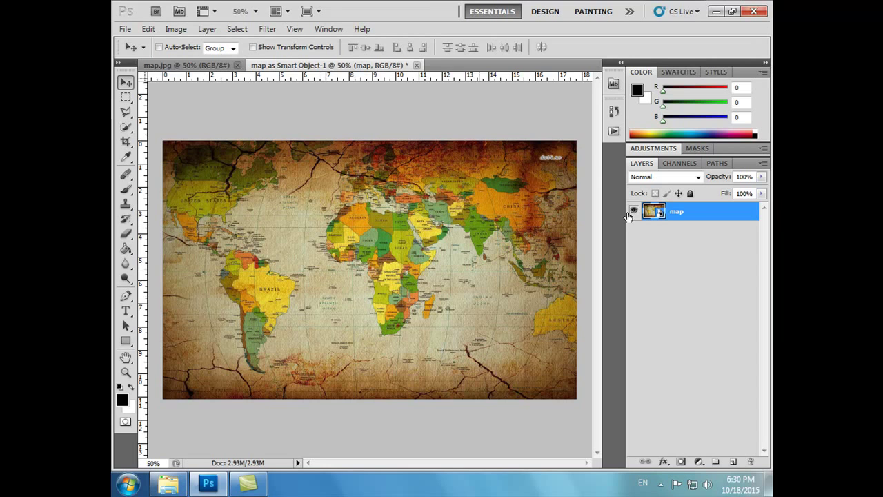
Step: Close the smart object document without saving its changes and collapse the CS Review panel
{"action": "left_click", "coordinate": [417, 65]}
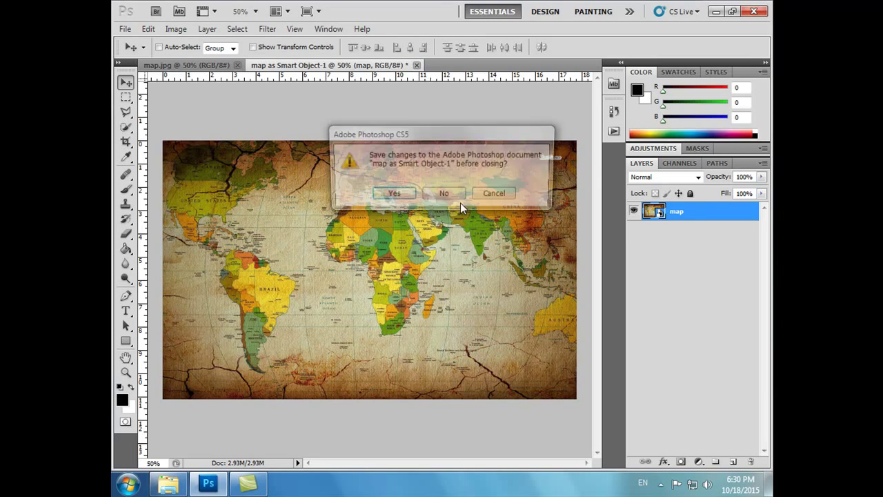
{"action": "left_click", "coordinate": [445, 193]}
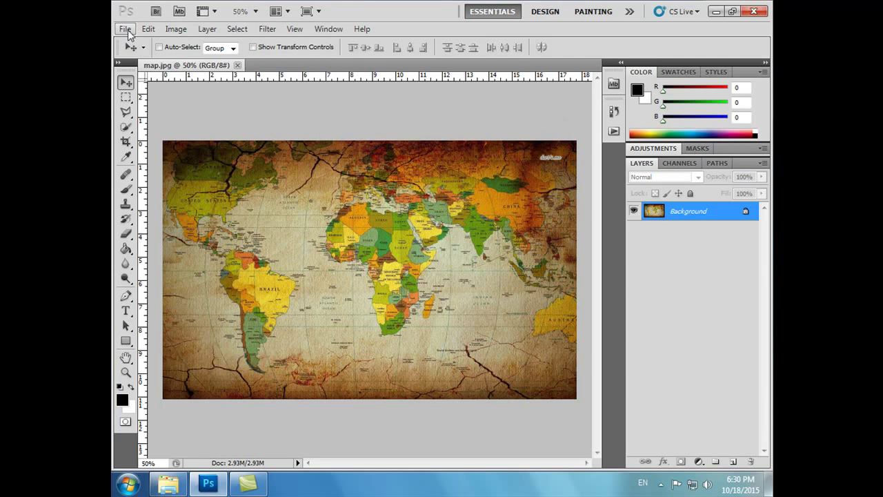
{"action": "left_click", "coordinate": [124, 29]}
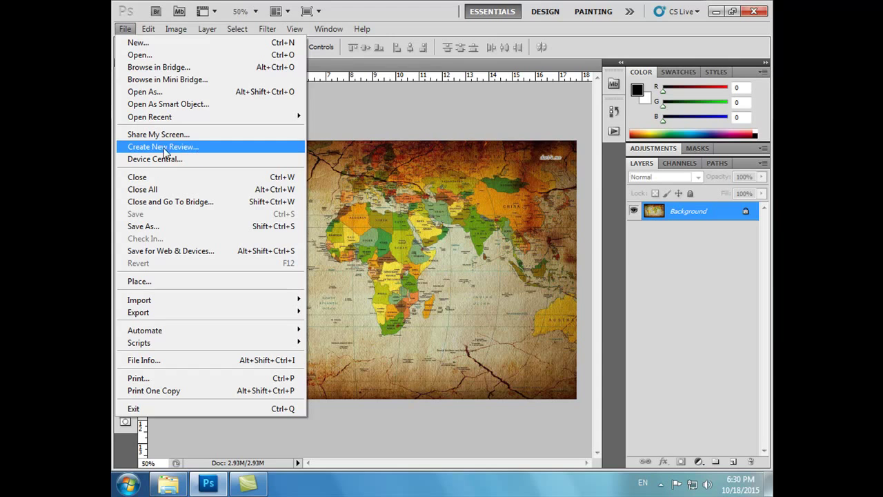
{"action": "key", "text": "Escape"}
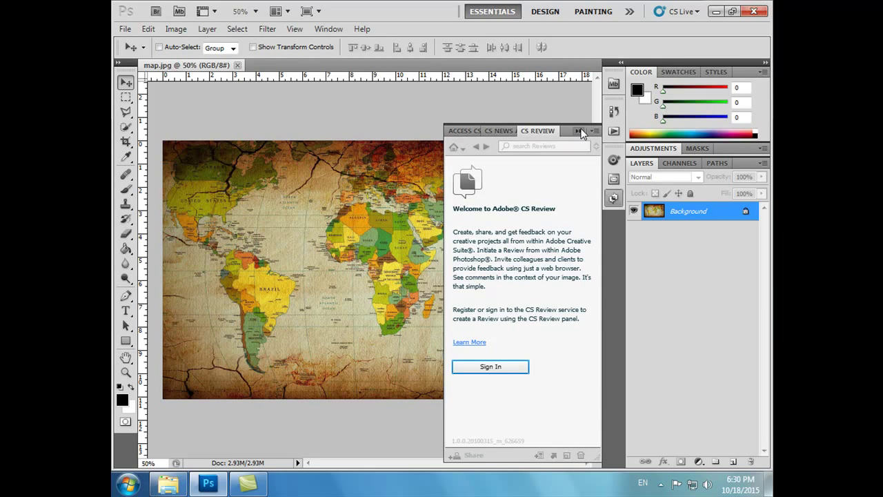
{"action": "left_click", "coordinate": [579, 131]}
{"action": "left_click", "coordinate": [125, 28]}
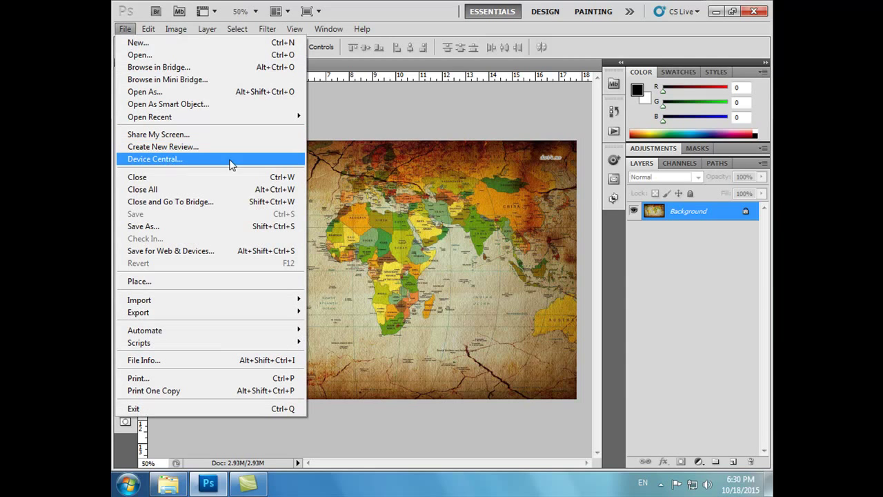
{"action": "left_click", "coordinate": [185, 181]}
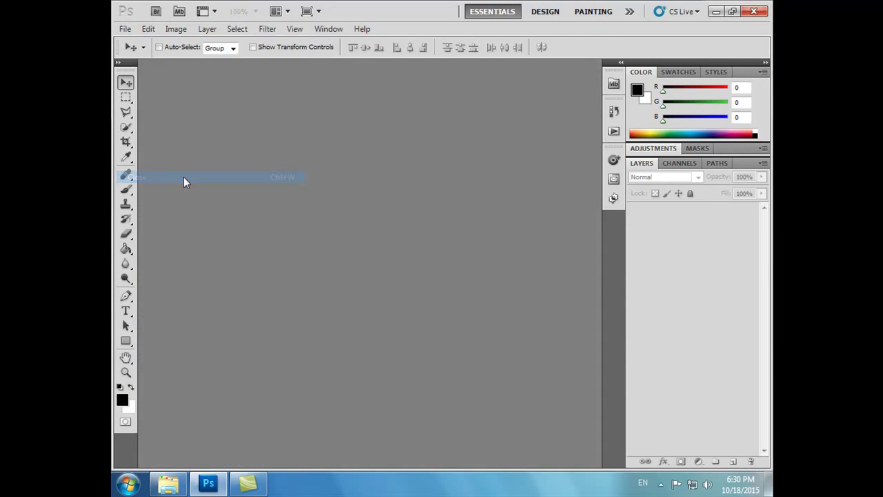
{"action": "left_click", "coordinate": [126, 30]}
{"action": "left_click", "coordinate": [135, 45]}
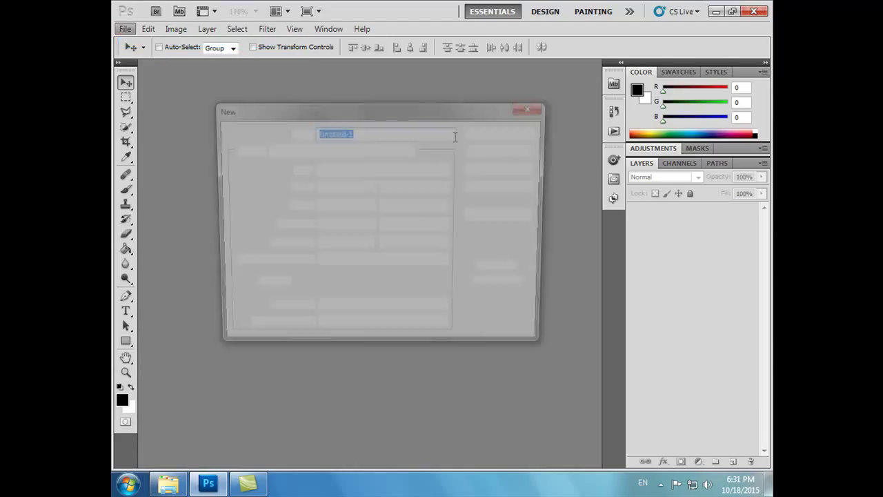
{"action": "left_click", "coordinate": [507, 134]}
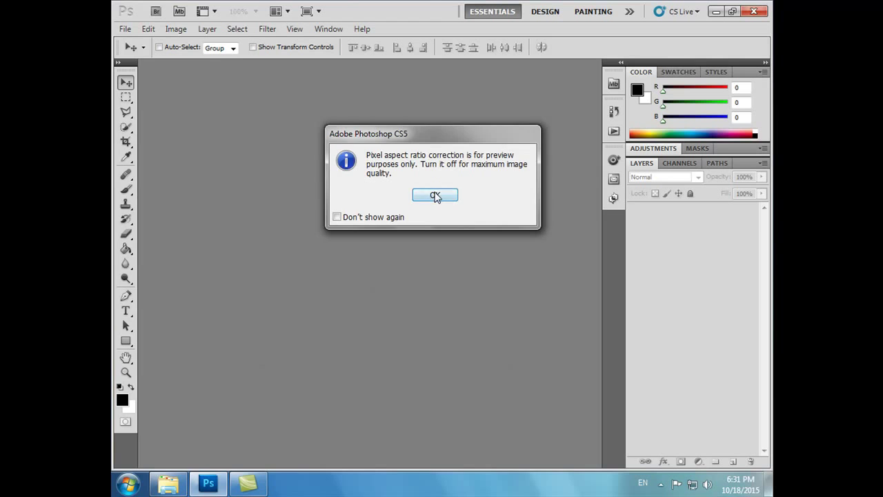
{"action": "left_click", "coordinate": [435, 195]}
{"action": "left_click", "coordinate": [125, 29]}
{"action": "left_click", "coordinate": [147, 43]}
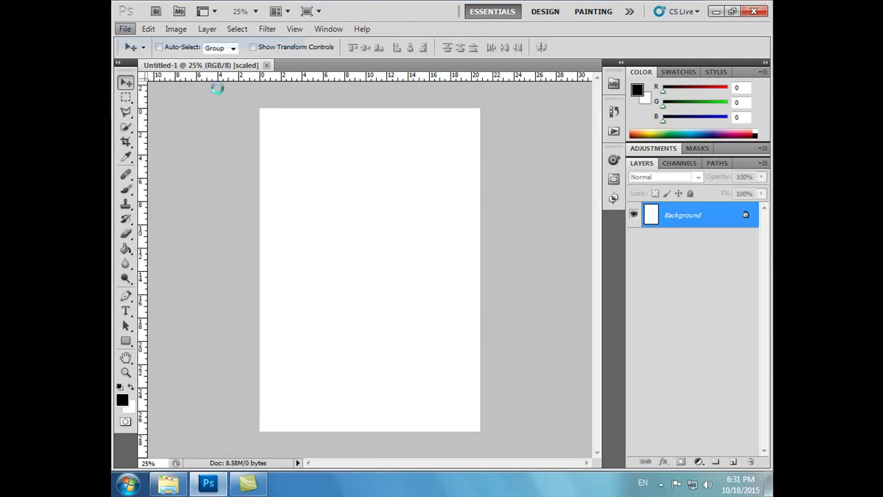
{"action": "left_click", "coordinate": [506, 152]}
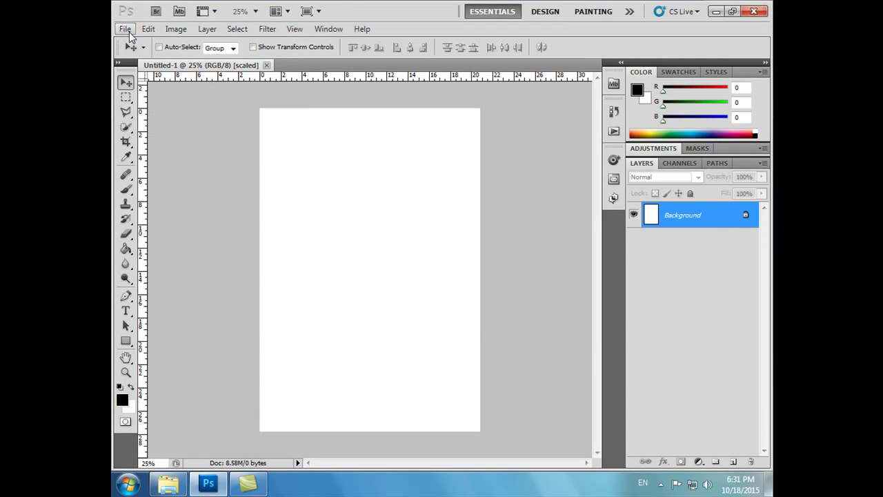
{"action": "left_click", "coordinate": [126, 29]}
{"action": "left_click", "coordinate": [148, 56]}
{"action": "mouse_move", "coordinate": [608, 95]}
{"action": "left_mouse_down"}
{"action": "mouse_move", "coordinate": [616, 257]}
{"action": "mouse_move", "coordinate": [611, 199]}
{"action": "left_mouse_up"}
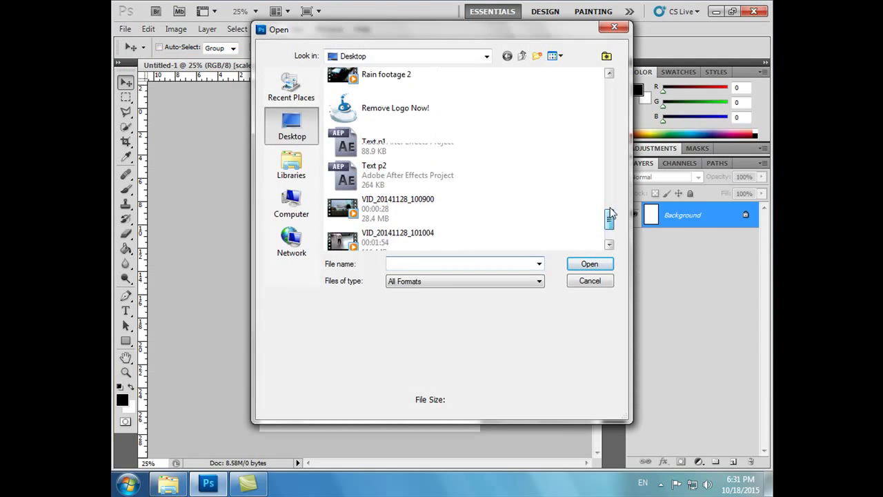
{"action": "left_click", "coordinate": [397, 169]}
{"action": "left_click", "coordinate": [586, 265]}
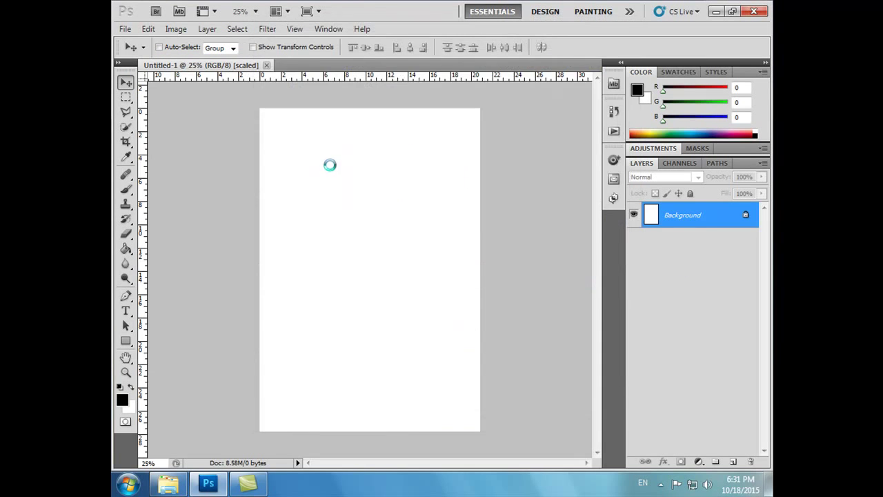
{"action": "left_click", "coordinate": [126, 29]}
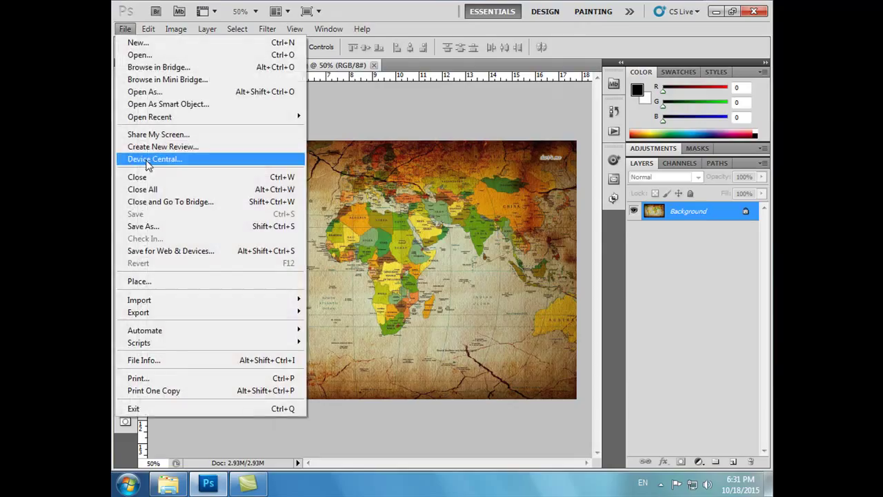
{"action": "left_click", "coordinate": [157, 189]}
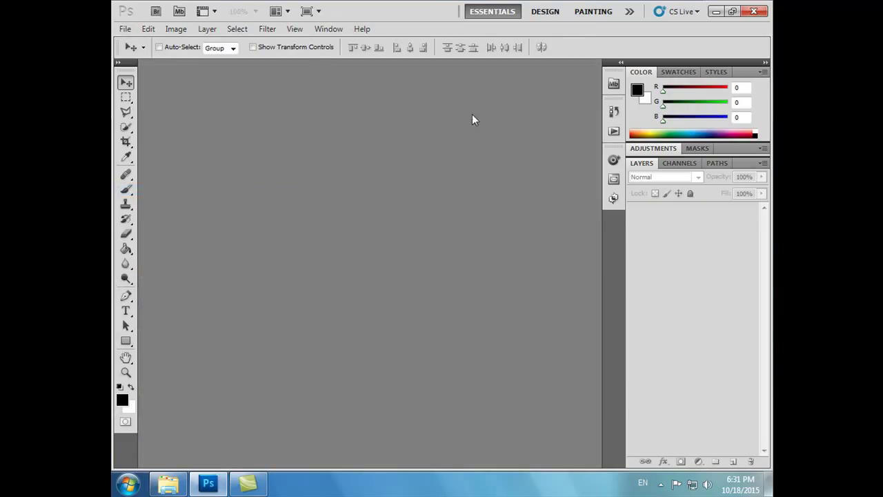
Step: Open the map image from the Desktop through File > Open
{"action": "left_click", "coordinate": [125, 29]}
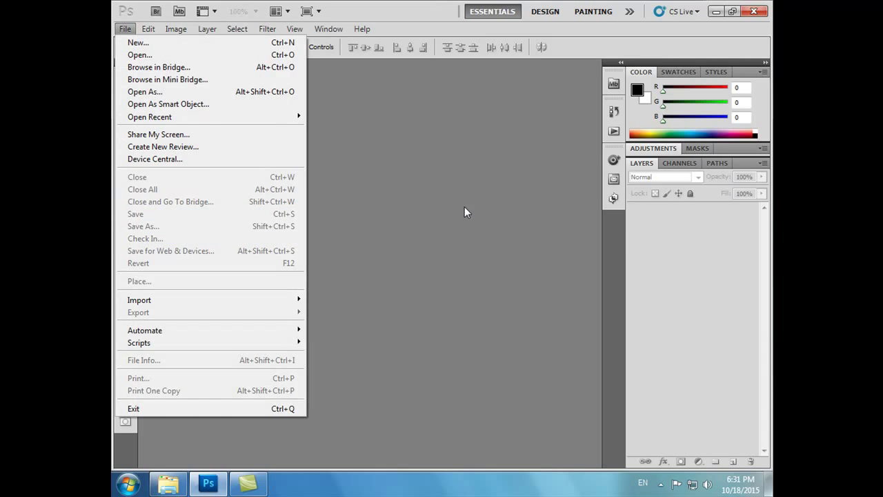
{"action": "left_click", "coordinate": [142, 29]}
{"action": "left_click", "coordinate": [125, 29]}
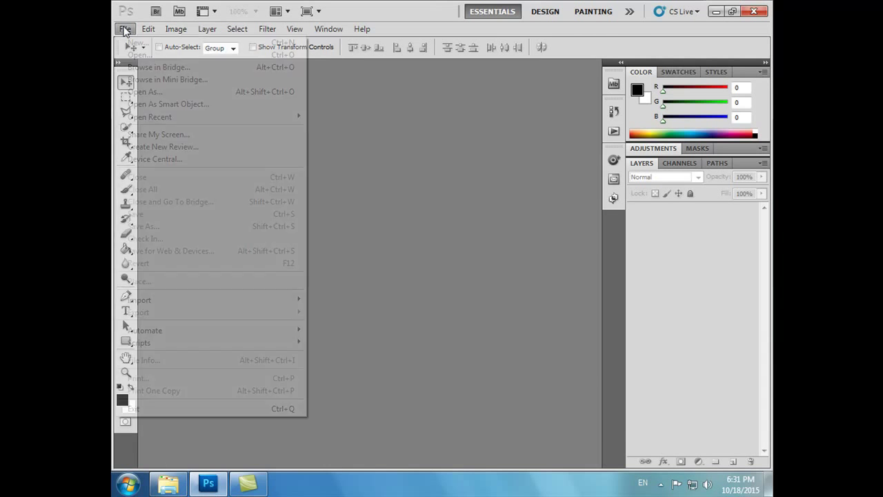
{"action": "left_click", "coordinate": [138, 55]}
{"action": "left_click_drag", "start_coordinate": [609, 83], "coordinate": [605, 206]}
{"action": "scroll", "coordinate": [605, 203], "scroll_direction": "down", "scroll_amount": 3}
{"action": "scroll", "coordinate": [584, 211], "scroll_direction": "up", "scroll_amount": 1}
{"action": "double_click", "coordinate": [369, 200]}
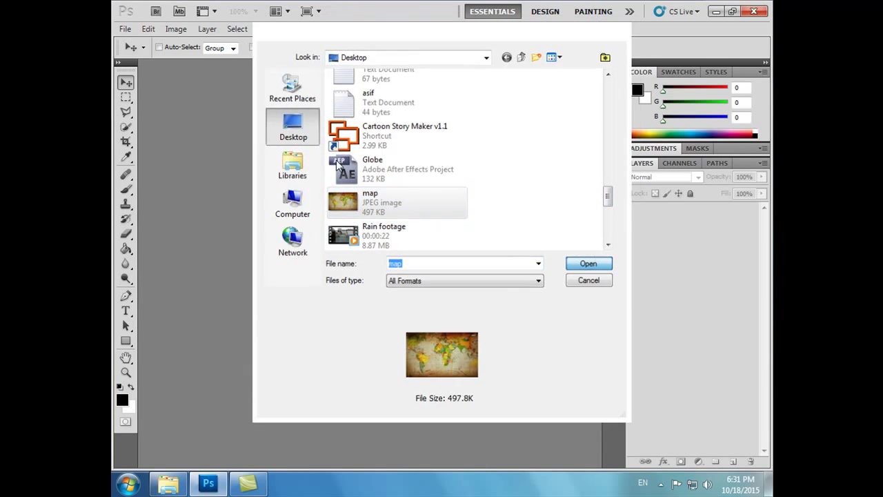
{"action": "left_click", "coordinate": [125, 29]}
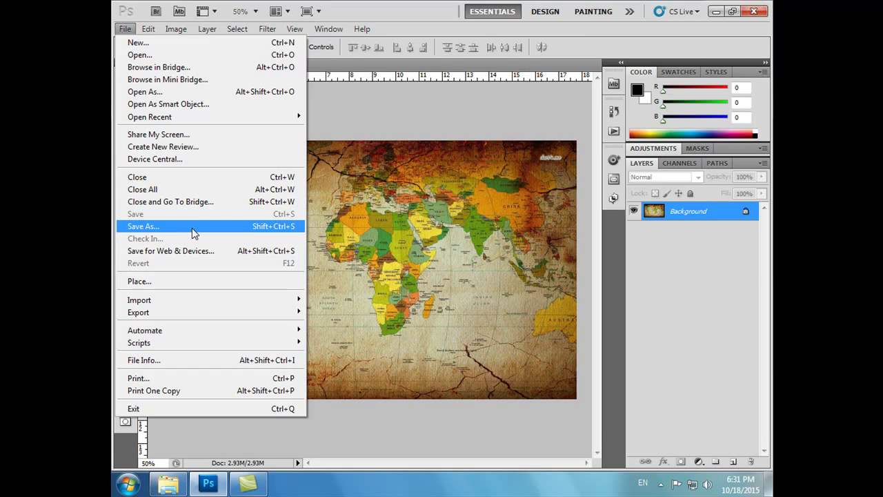
Step: Save the image under the new name map2 as a JPEG
{"action": "left_click", "coordinate": [194, 234]}
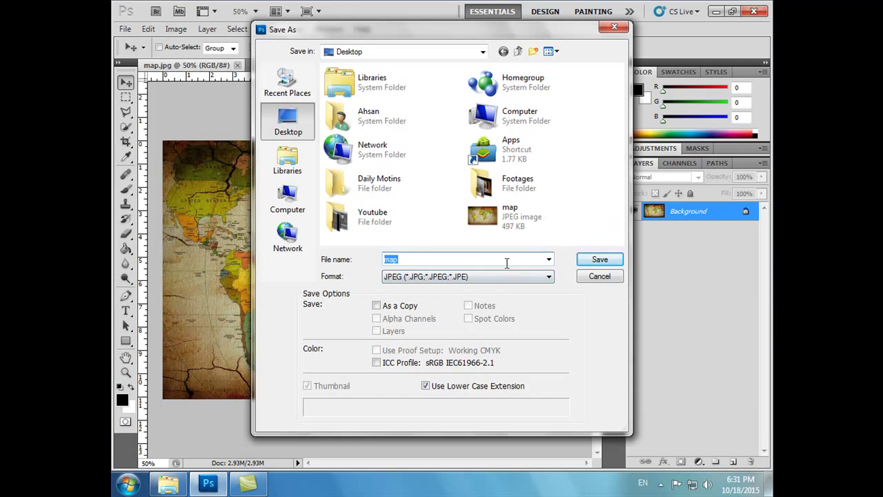
{"action": "left_click", "coordinate": [407, 260]}
{"action": "type", "text": "2"}
{"action": "left_click", "coordinate": [591, 261]}
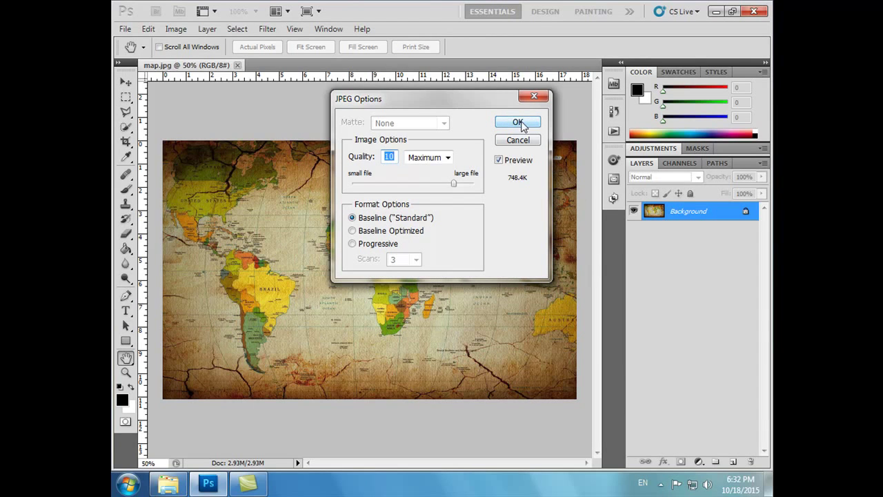
Step: Try the JPEG quality and format options, then keep Baseline (Standard) and confirm
{"action": "mouse_move", "coordinate": [453, 185]}
{"action": "left_mouse_down"}
{"action": "mouse_move", "coordinate": [463, 186]}
{"action": "mouse_move", "coordinate": [423, 189]}
{"action": "left_mouse_up"}
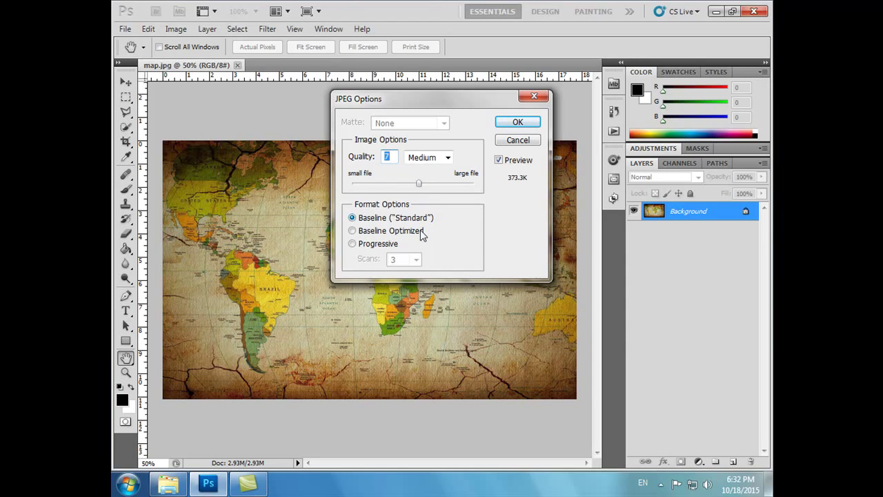
{"action": "left_click", "coordinate": [353, 231]}
{"action": "left_click", "coordinate": [352, 243]}
{"action": "left_click", "coordinate": [416, 260]}
{"action": "left_click", "coordinate": [403, 271]}
{"action": "left_click", "coordinate": [352, 218]}
{"action": "left_click", "coordinate": [518, 122]}
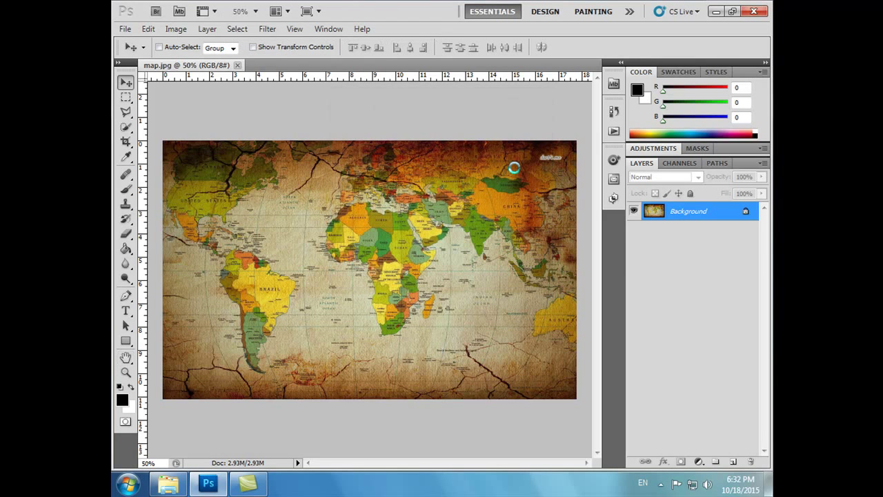
{"action": "left_click", "coordinate": [125, 29]}
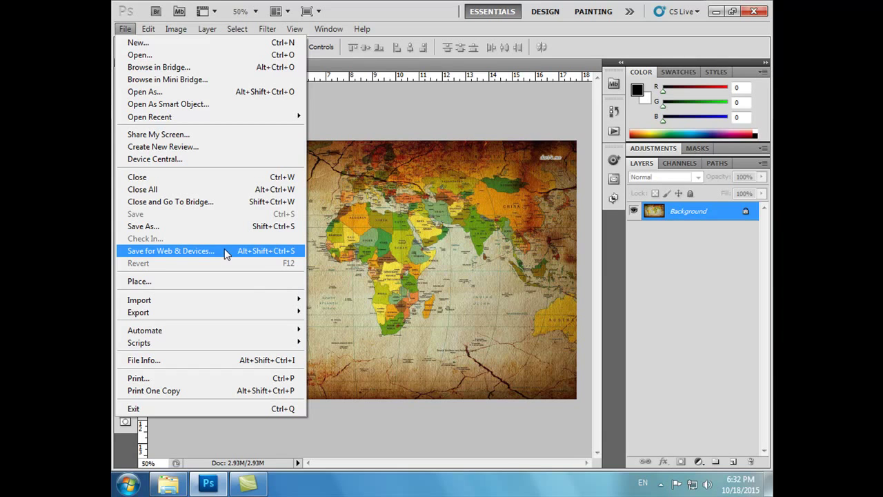
{"action": "left_click", "coordinate": [191, 281]}
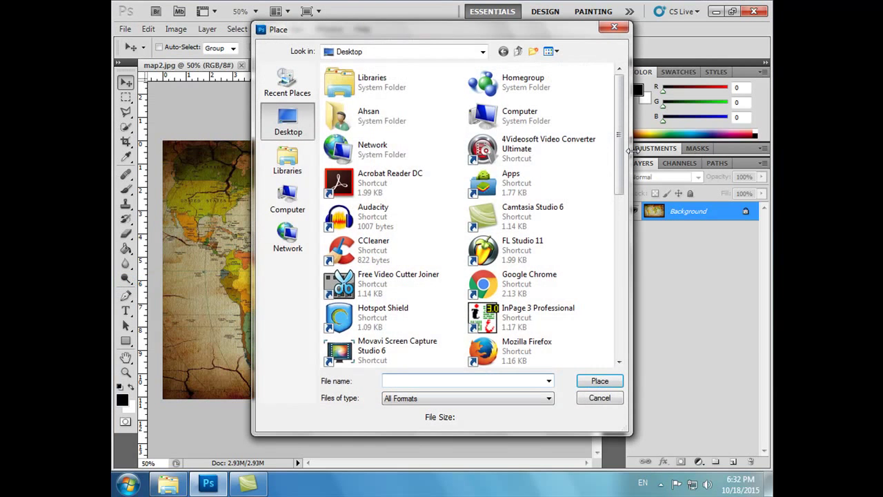
{"action": "left_click_drag", "start_coordinate": [618, 150], "coordinate": [618, 290]}
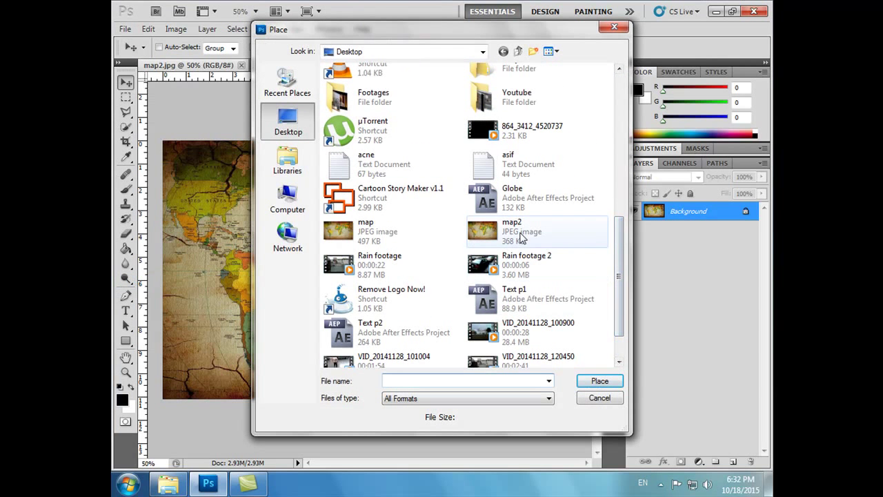
{"action": "left_click", "coordinate": [522, 238]}
{"action": "left_click", "coordinate": [389, 226]}
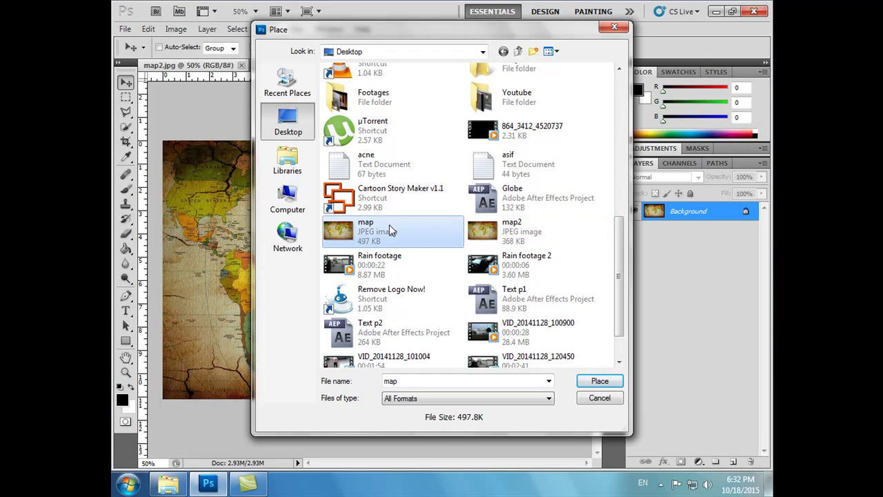
{"action": "left_click", "coordinate": [597, 380]}
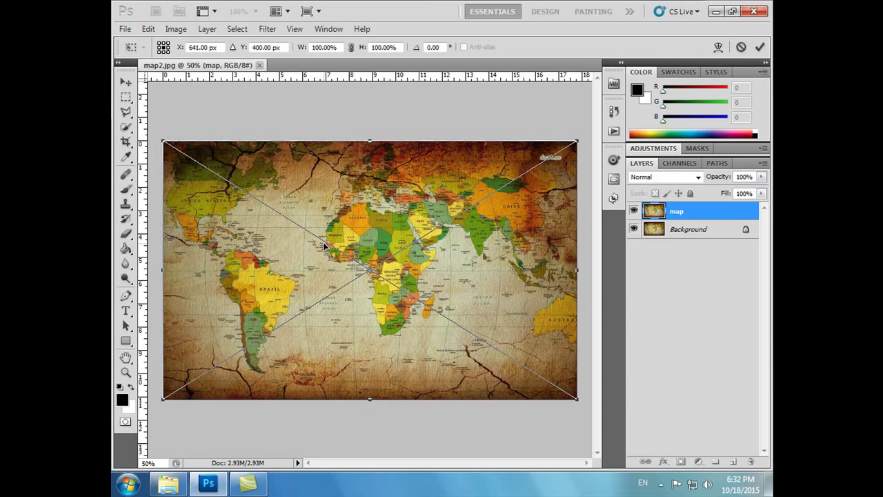
{"action": "left_click", "coordinate": [741, 47]}
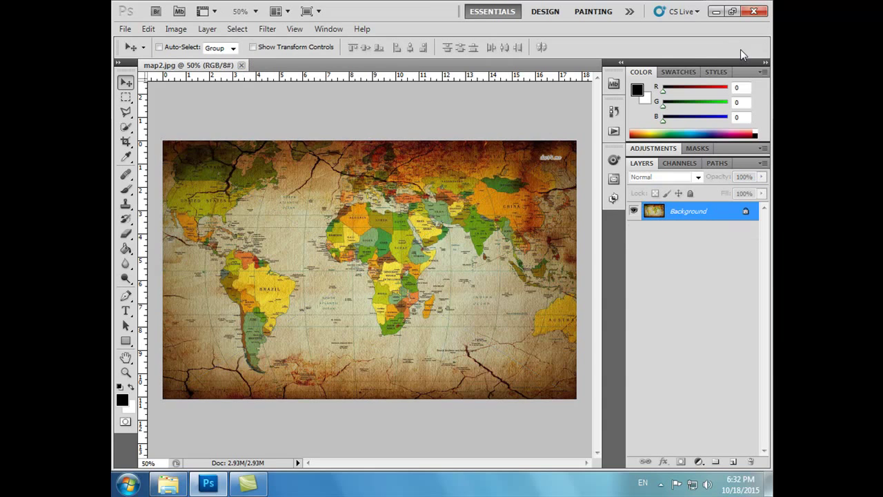
{"action": "left_click", "coordinate": [125, 29]}
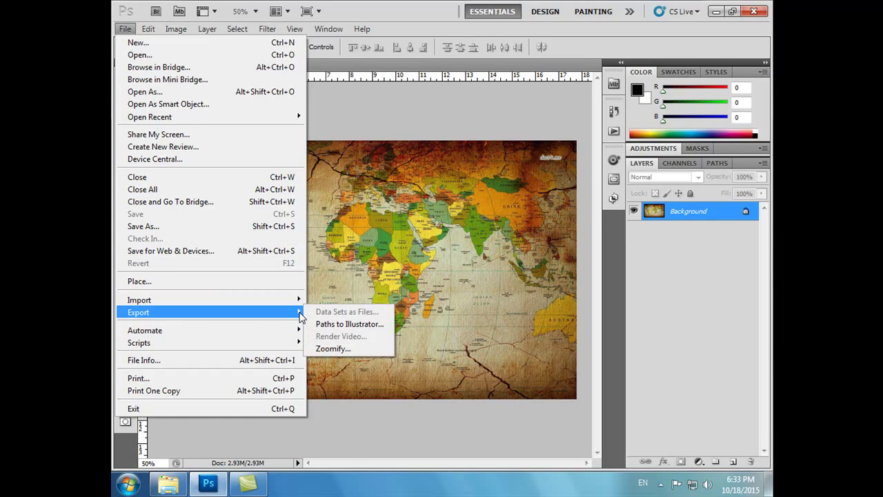
{"action": "mouse_move", "coordinate": [145, 331]}
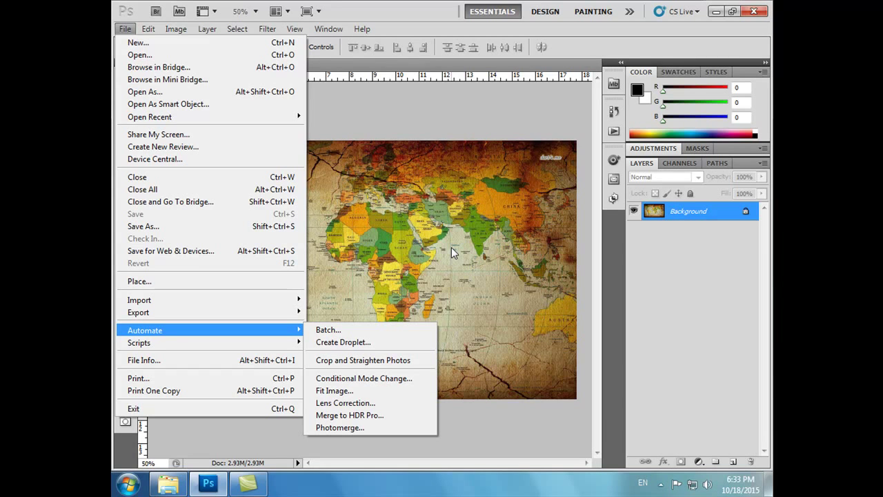
{"action": "left_click", "coordinate": [537, 491]}
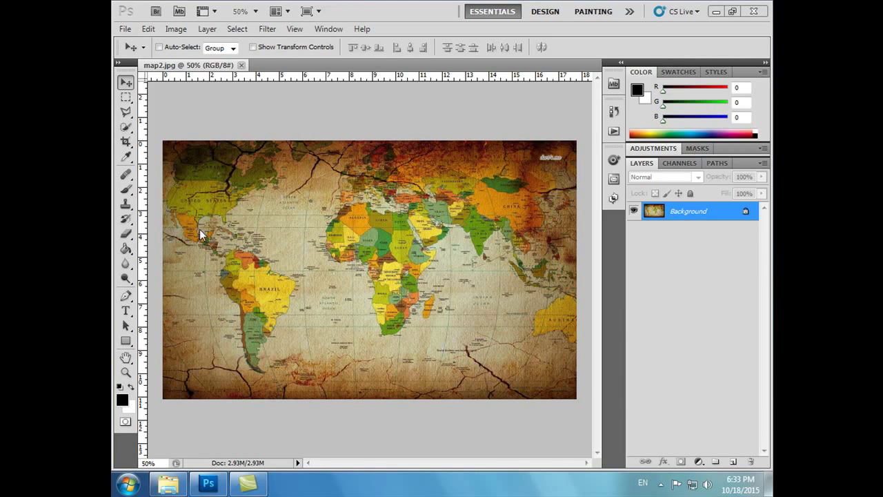
{"action": "left_click", "coordinate": [127, 29]}
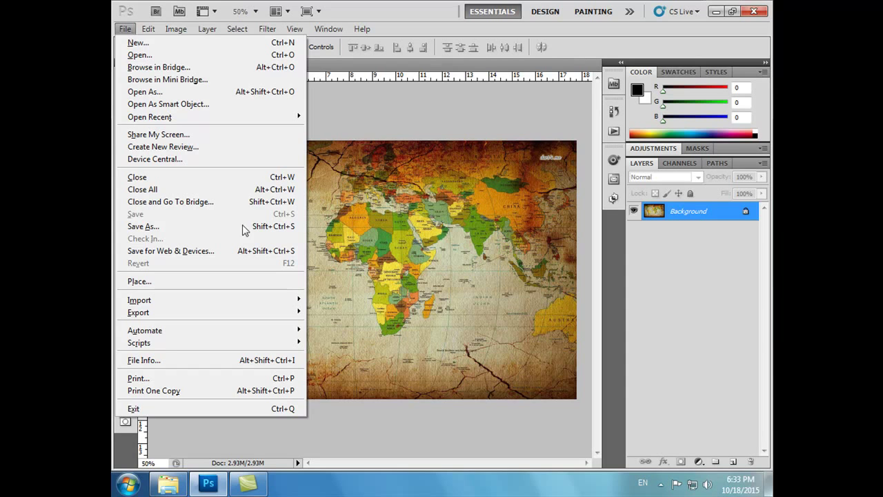
{"action": "left_click", "coordinate": [488, 476]}
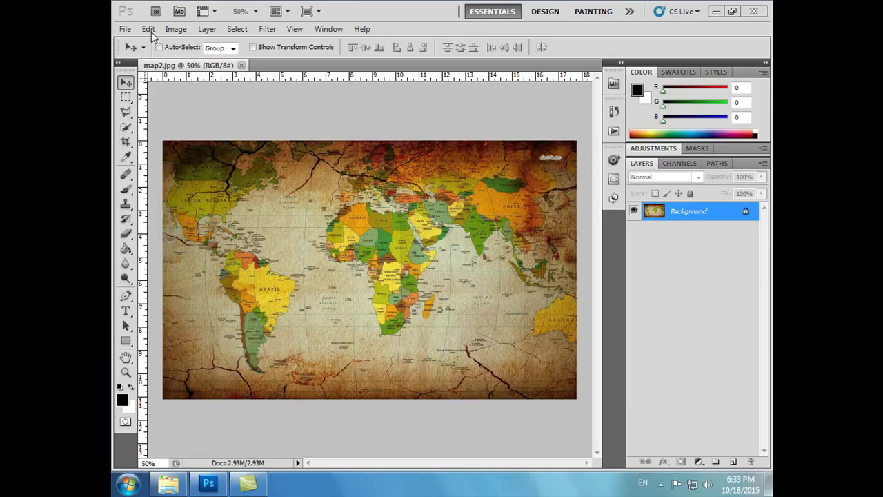
{"action": "left_click", "coordinate": [126, 30]}
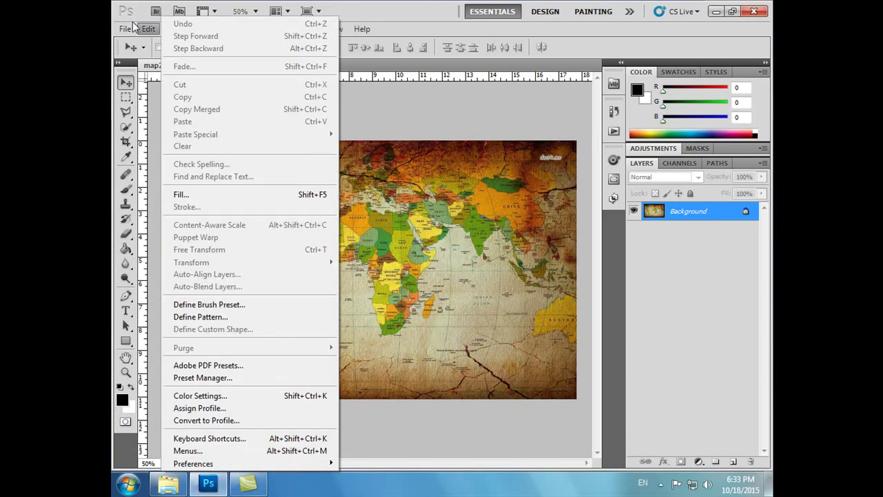
{"action": "left_click", "coordinate": [146, 28]}
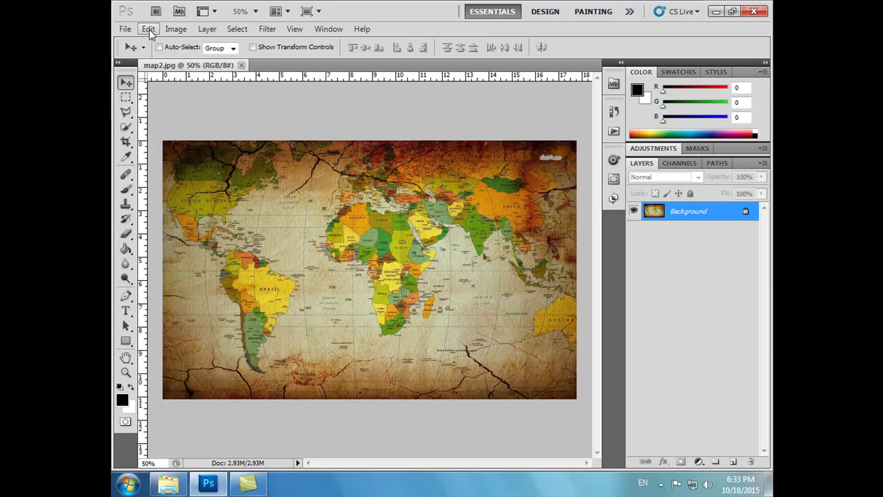
{"action": "left_click", "coordinate": [149, 30]}
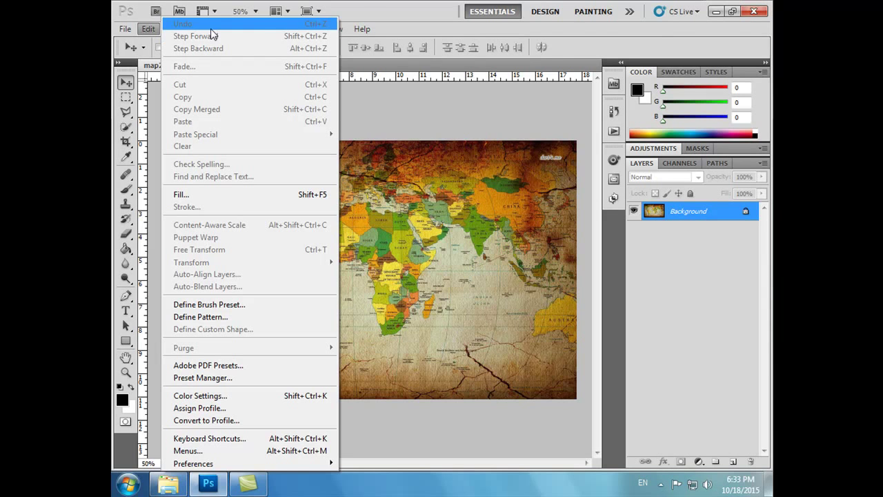
{"action": "left_click", "coordinate": [455, 227]}
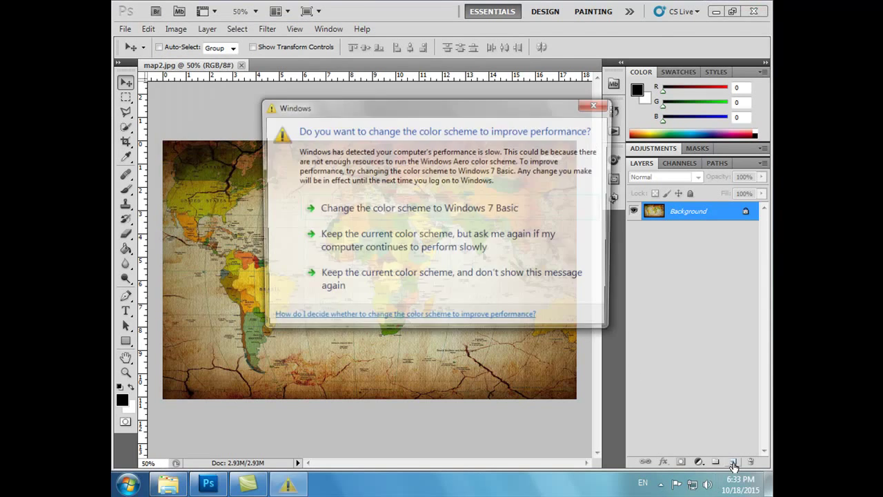
{"action": "left_click", "coordinate": [426, 218]}
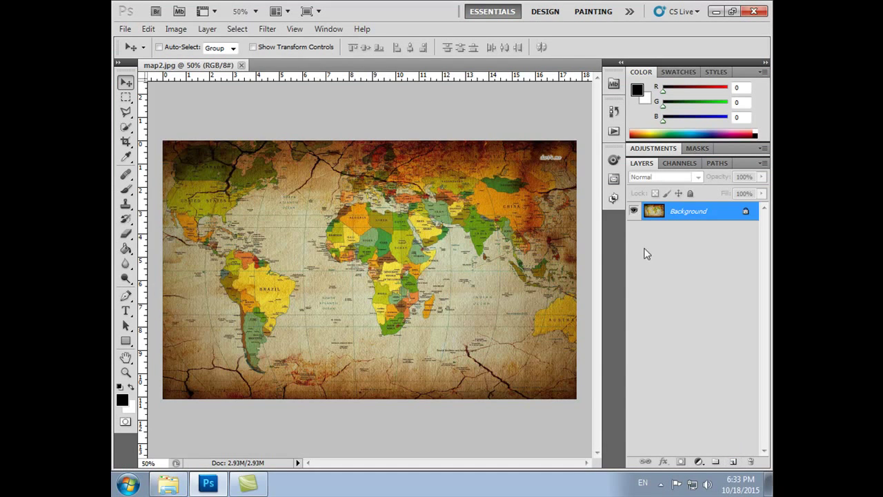
{"action": "left_click", "coordinate": [733, 461]}
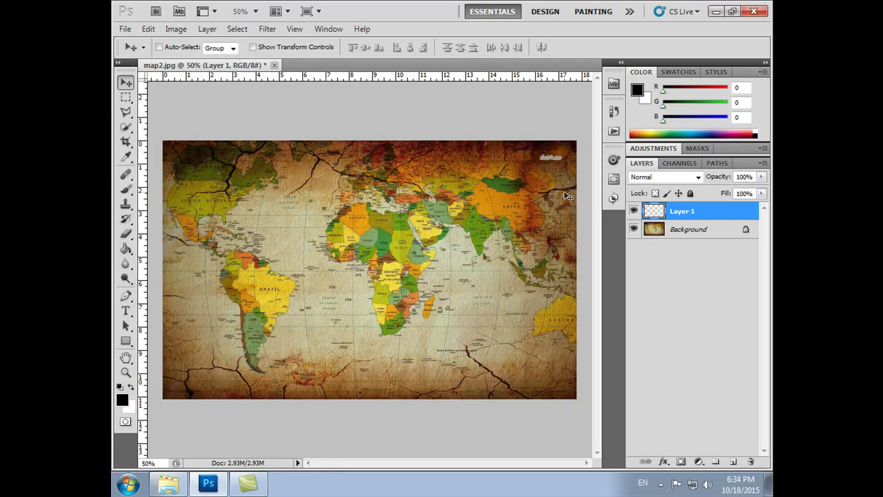
{"action": "left_click", "coordinate": [148, 30]}
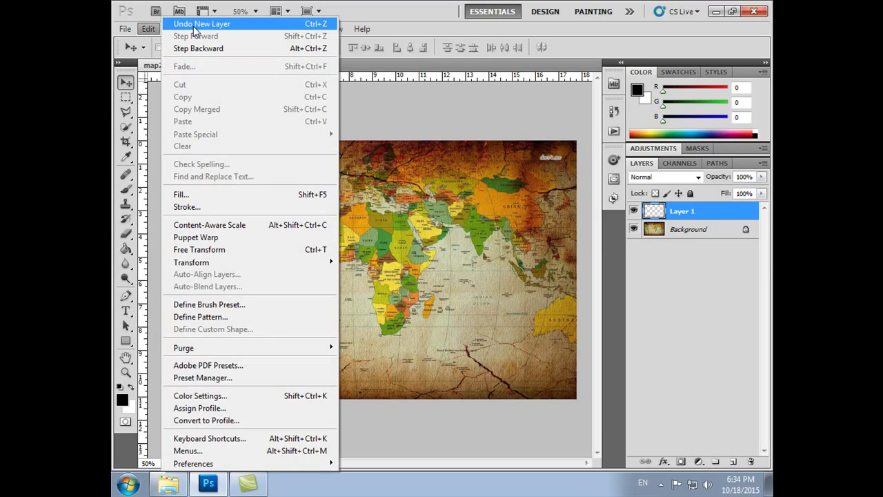
{"action": "left_click", "coordinate": [195, 26]}
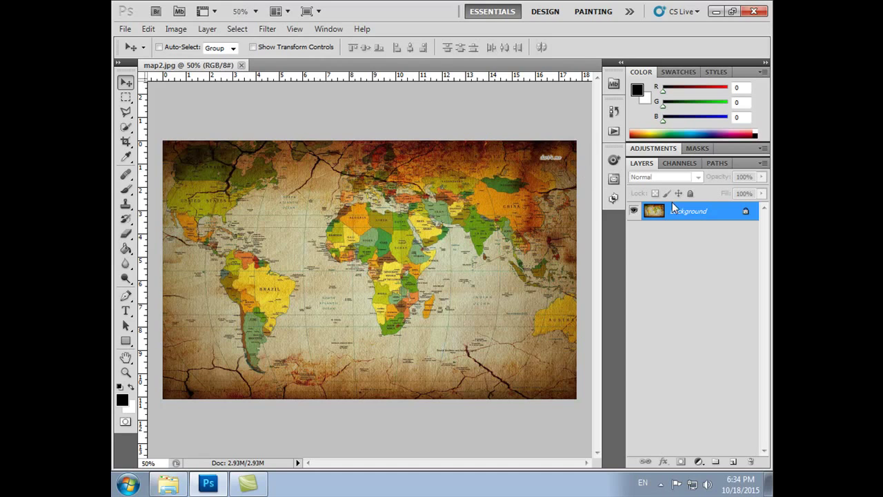
{"action": "left_click", "coordinate": [732, 461]}
{"action": "left_click", "coordinate": [732, 461]}
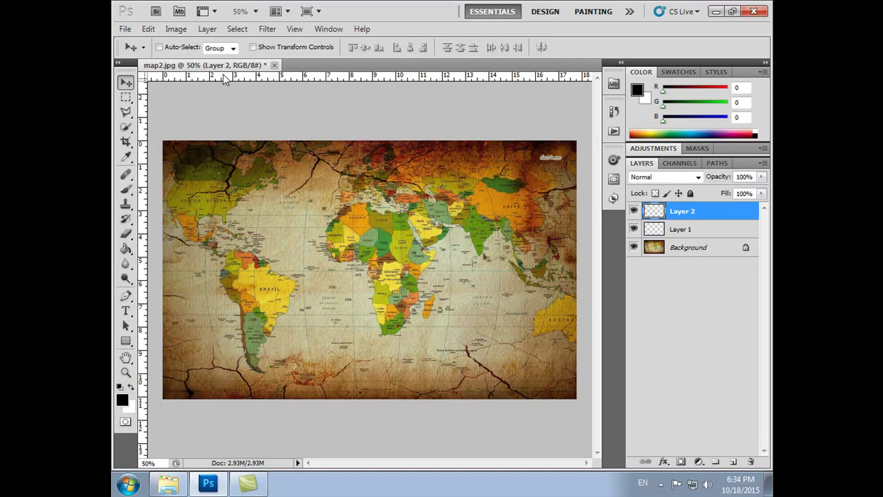
{"action": "left_click", "coordinate": [149, 29]}
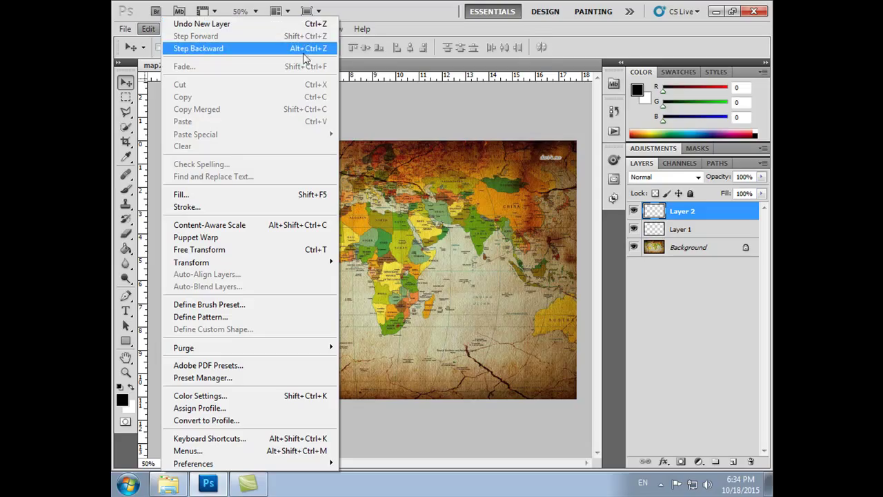
{"action": "left_click", "coordinate": [329, 29]}
{"action": "left_click", "coordinate": [183, 50]}
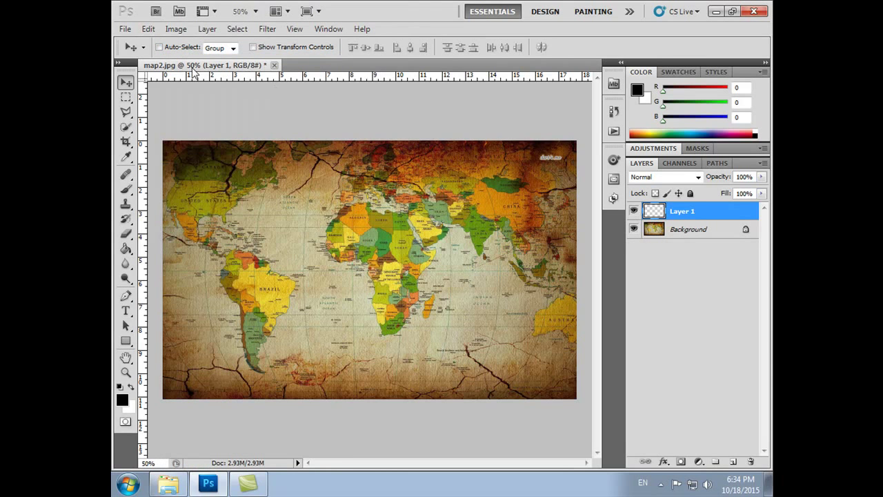
{"action": "left_click", "coordinate": [149, 29]}
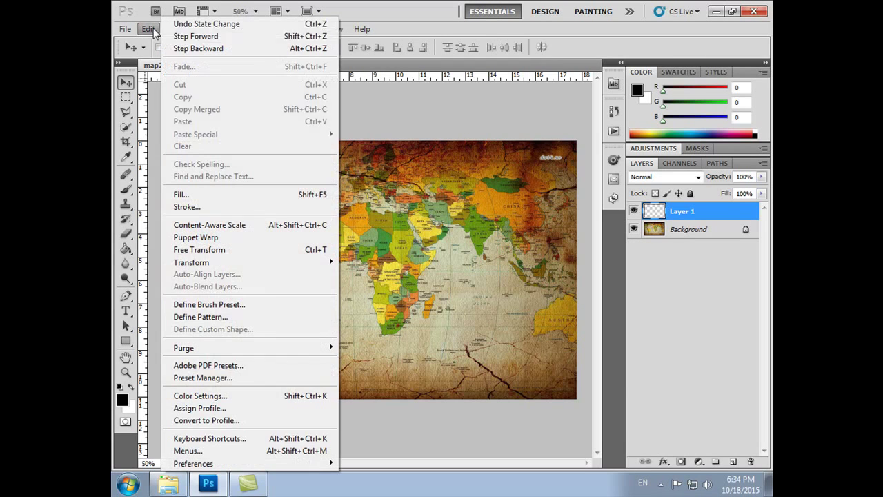
{"action": "left_click", "coordinate": [314, 47]}
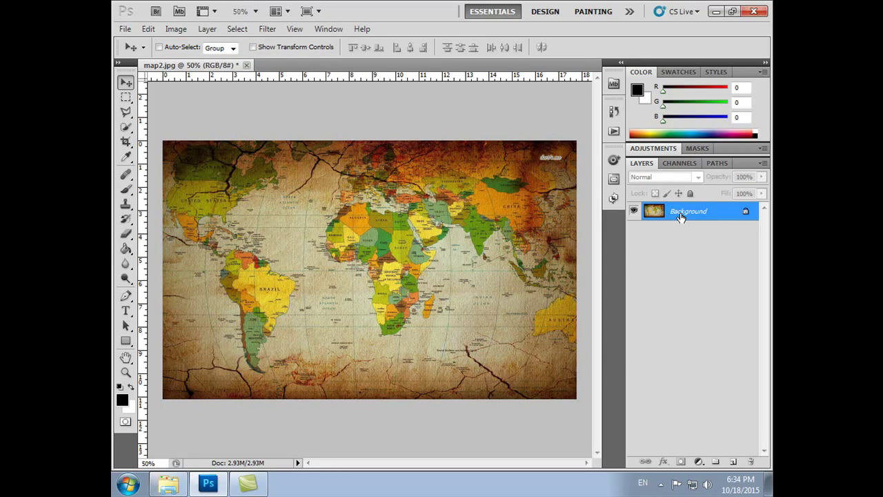
{"action": "left_click", "coordinate": [148, 29]}
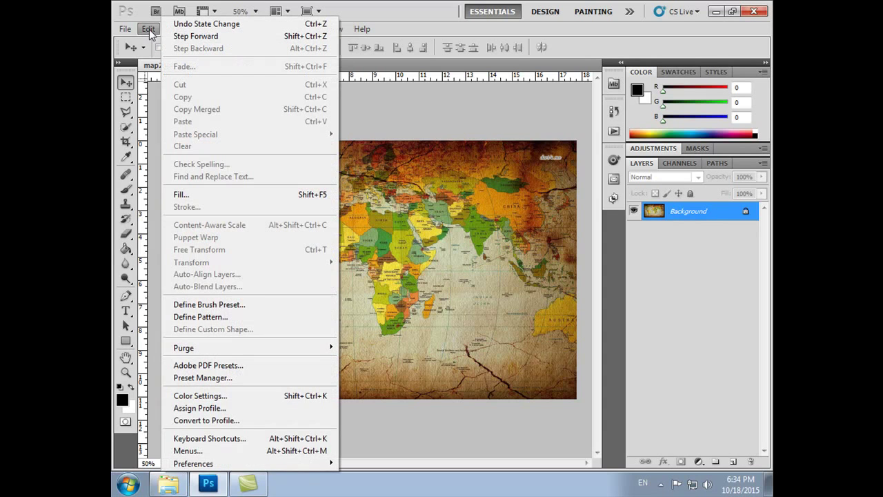
{"action": "left_click", "coordinate": [190, 36]}
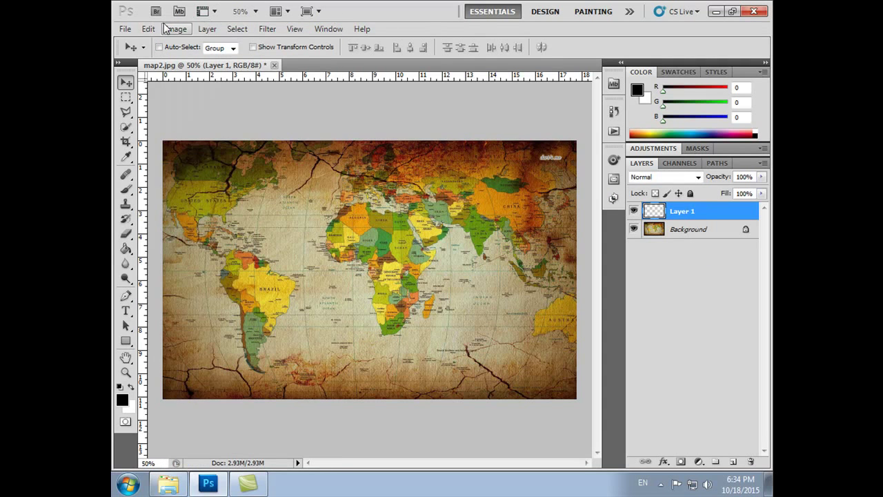
{"action": "left_click", "coordinate": [156, 29]}
{"action": "left_click", "coordinate": [254, 52]}
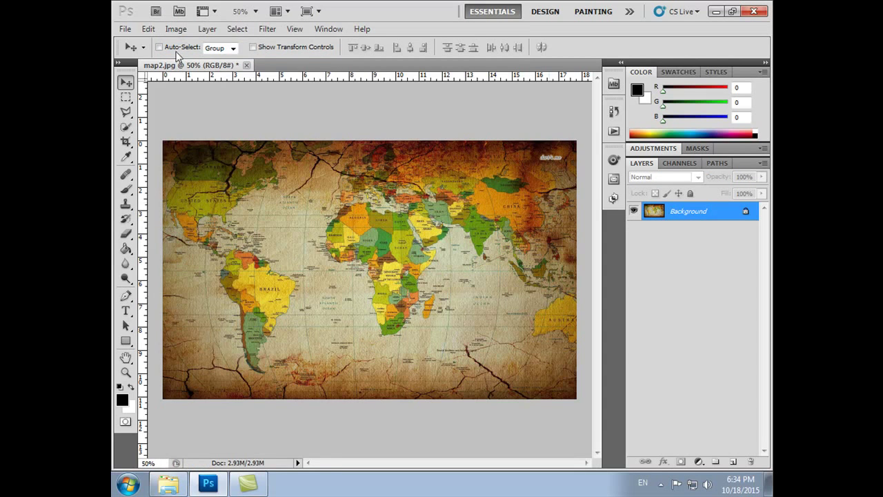
{"action": "left_click", "coordinate": [146, 29]}
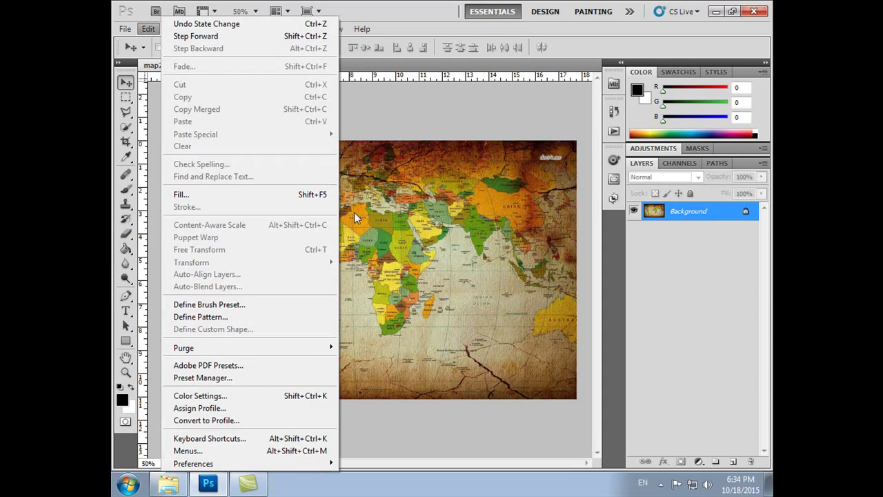
{"action": "left_click", "coordinate": [399, 187]}
{"action": "left_click", "coordinate": [125, 97]}
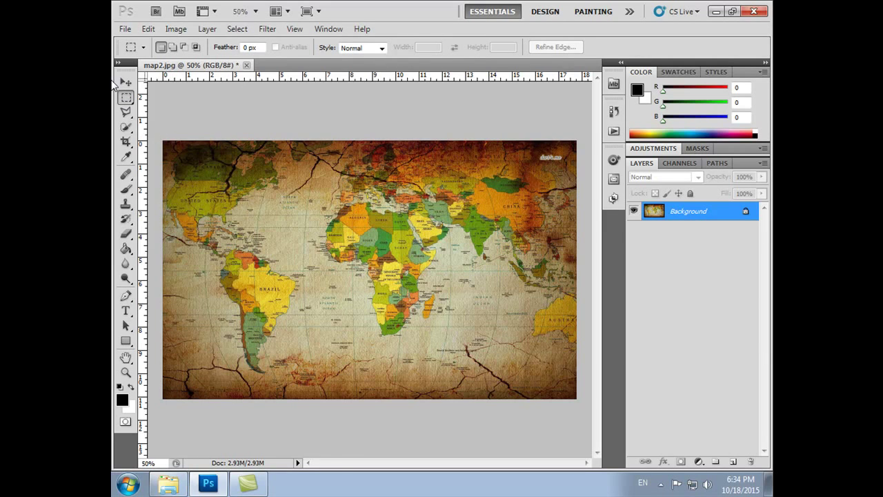
Step: Cut a rectangular selection of the map's upper-left area out of the Background
{"action": "left_click", "coordinate": [147, 29]}
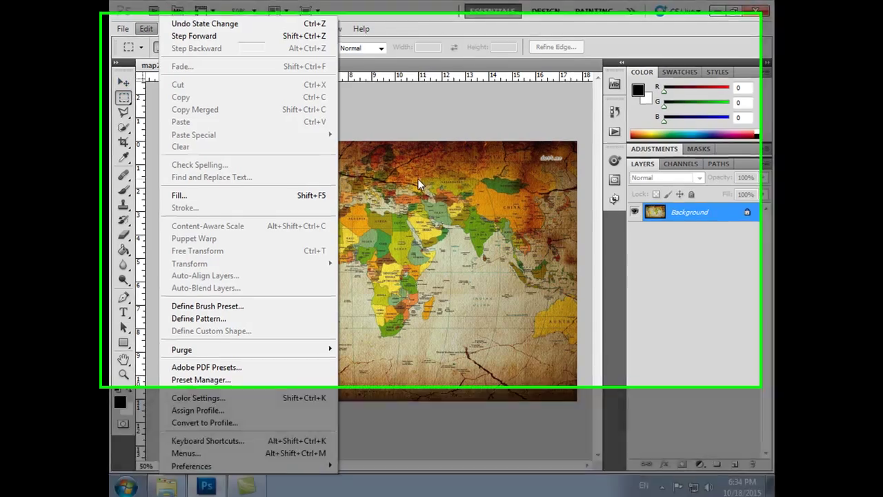
{"action": "left_click", "coordinate": [126, 100]}
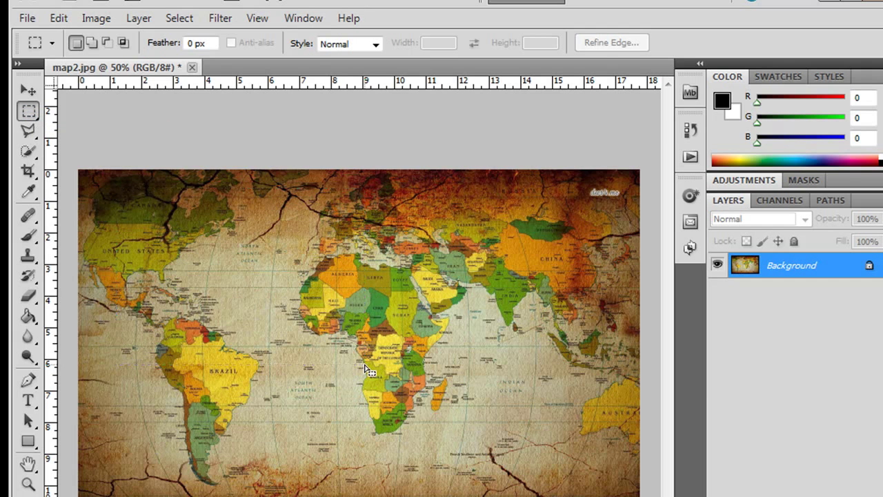
{"action": "left_click_drag", "start_coordinate": [187, 254], "coordinate": [364, 364]}
{"action": "left_click", "coordinate": [55, 19]}
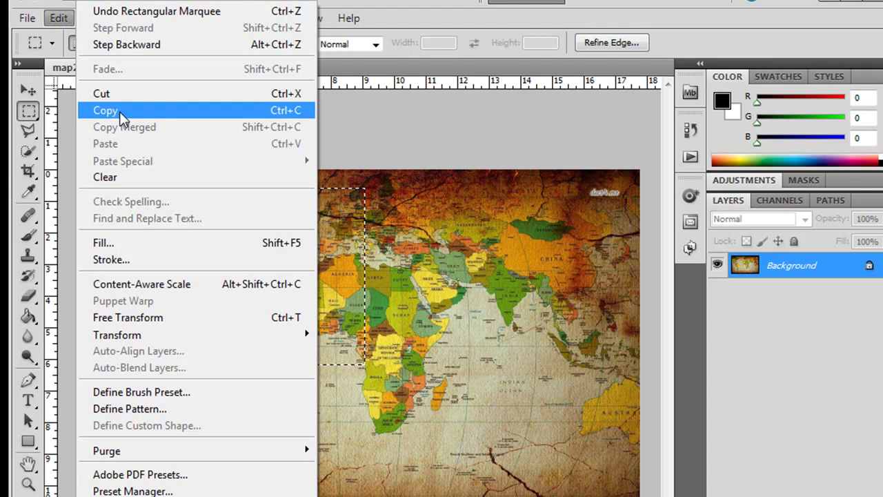
{"action": "left_click", "coordinate": [172, 97]}
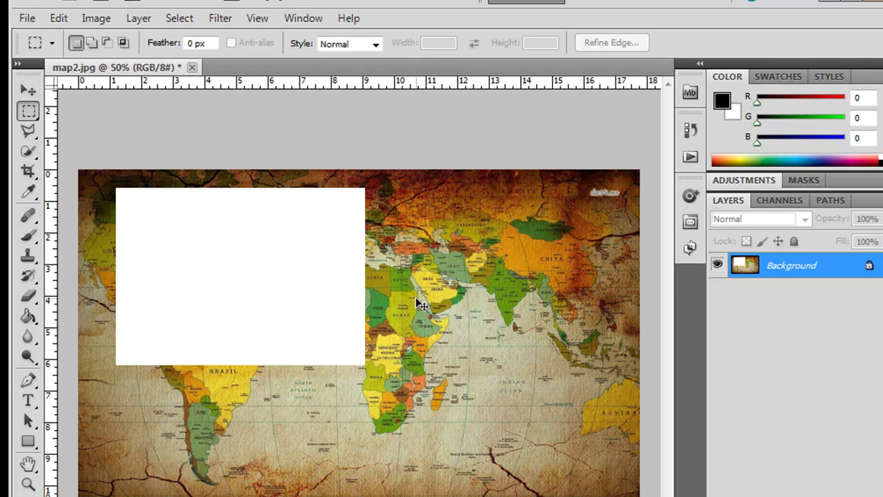
Step: Paste the cut area as Layer 1 and align it back with the map
{"action": "left_click", "coordinate": [65, 20]}
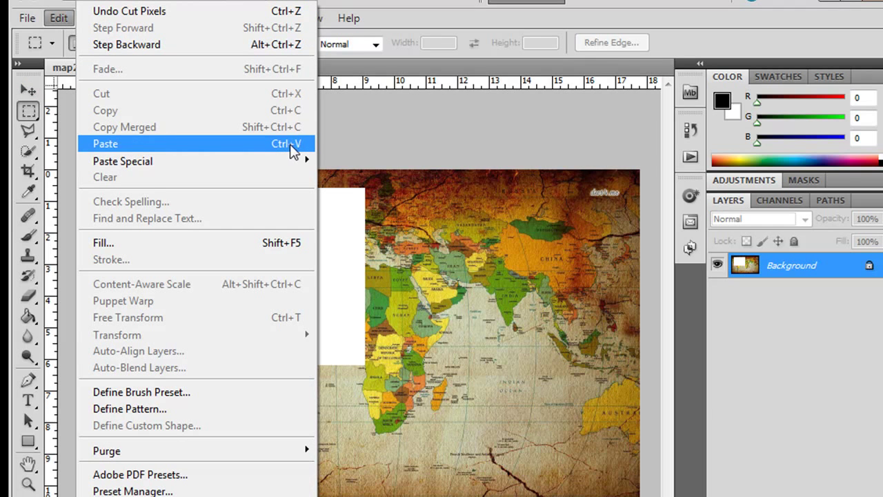
{"action": "left_click", "coordinate": [292, 152]}
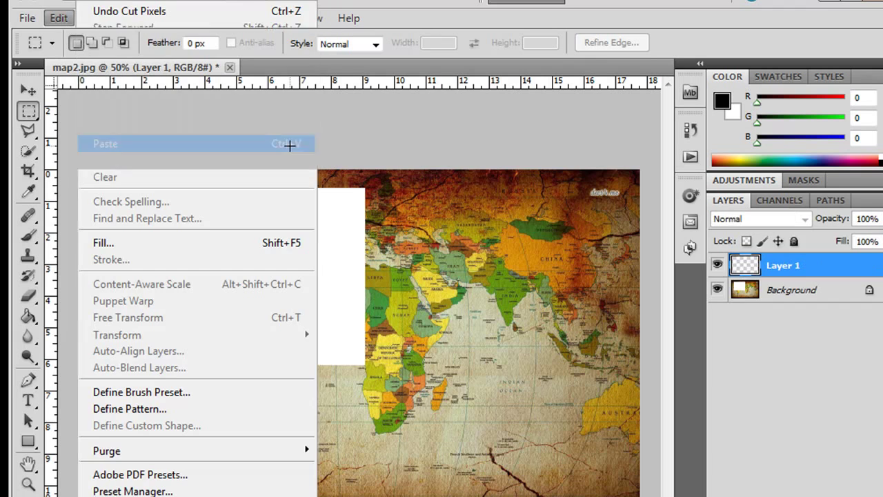
{"action": "left_click", "coordinate": [28, 90]}
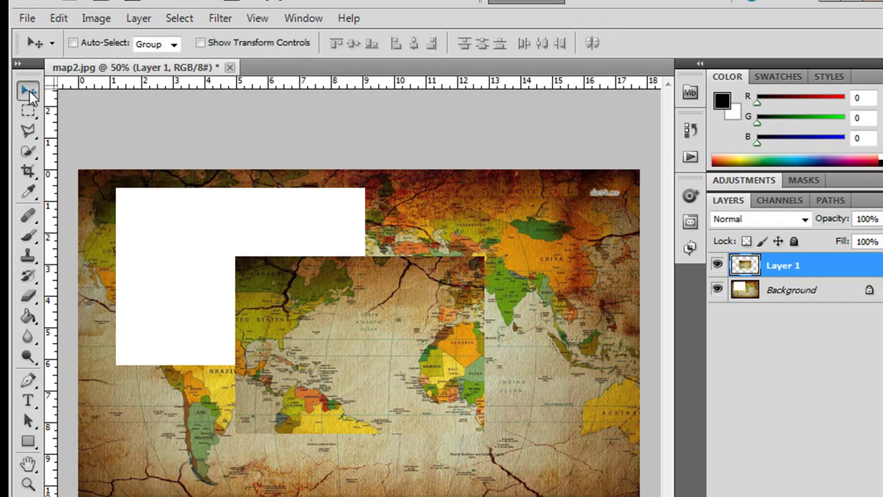
{"action": "mouse_move", "coordinate": [290, 290]}
{"action": "left_mouse_down"}
{"action": "mouse_move", "coordinate": [219, 230]}
{"action": "mouse_move", "coordinate": [169, 222]}
{"action": "left_mouse_up"}
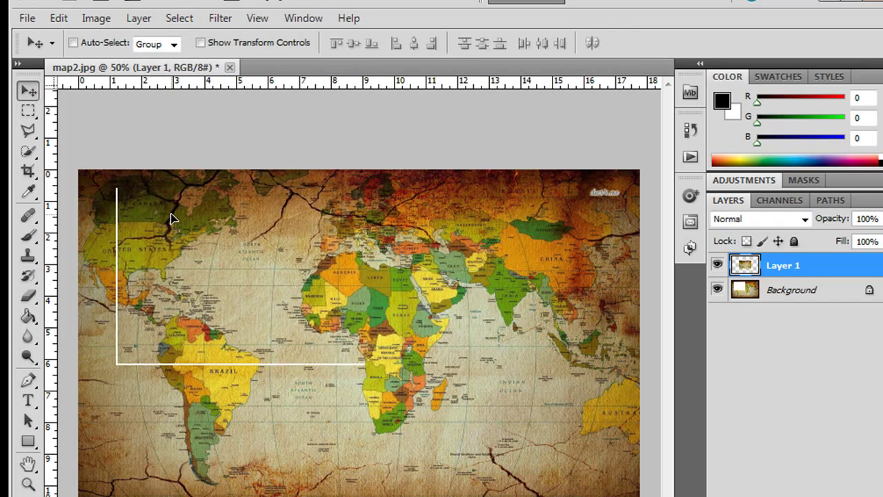
{"action": "left_click_drag", "start_coordinate": [169, 222], "coordinate": [171, 219]}
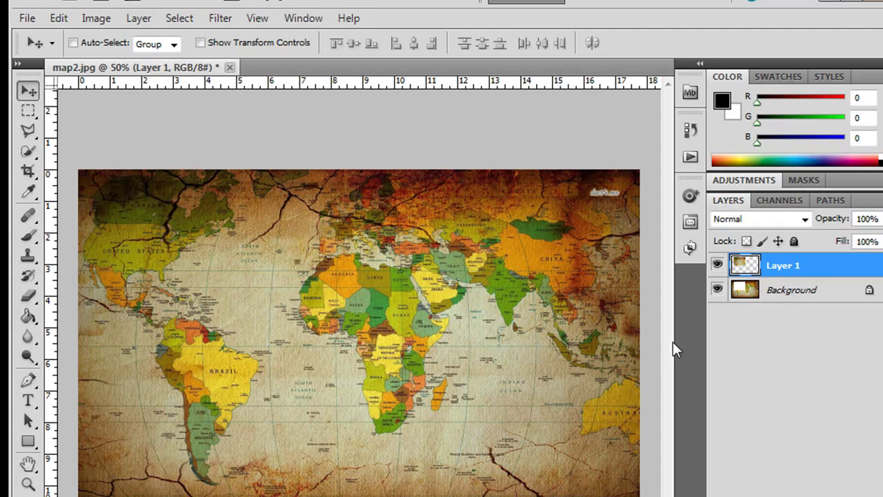
{"action": "left_click", "coordinate": [59, 17]}
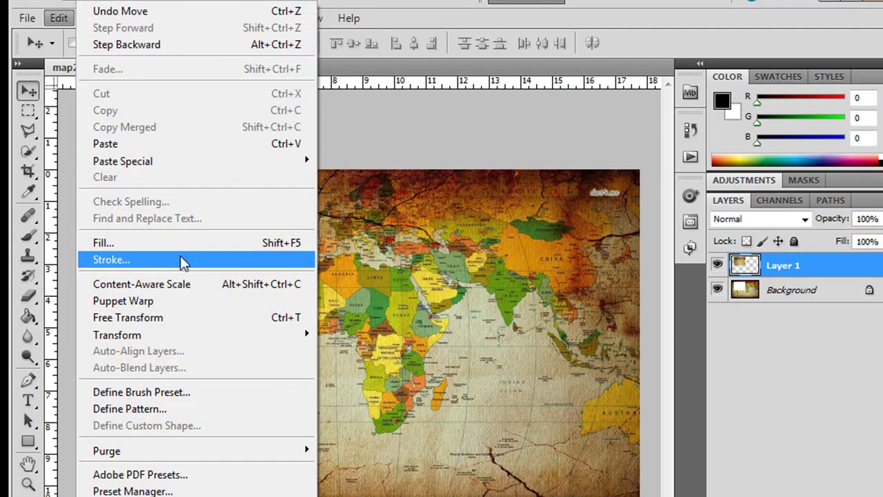
{"action": "left_click", "coordinate": [30, 112]}
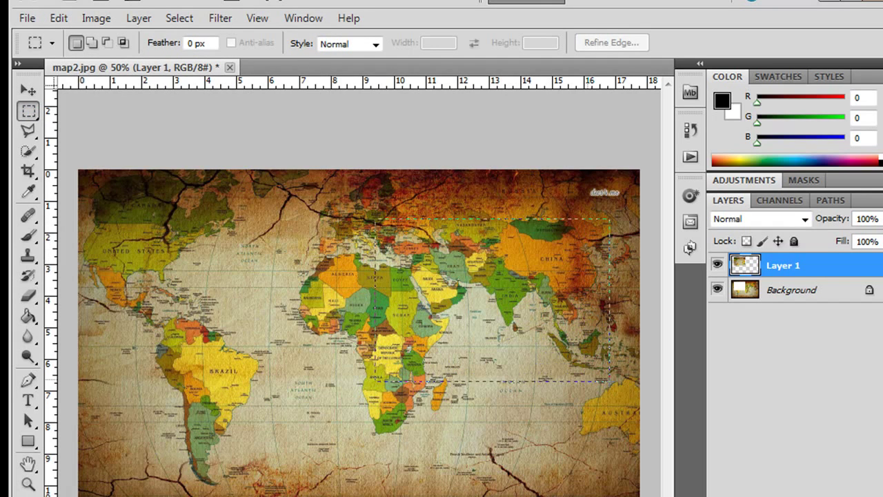
Step: Mark the Africa–East Asia region, dismiss the failed copy from empty Layer 1, and activate Background
{"action": "left_click_drag", "start_coordinate": [587, 339], "coordinate": [621, 380]}
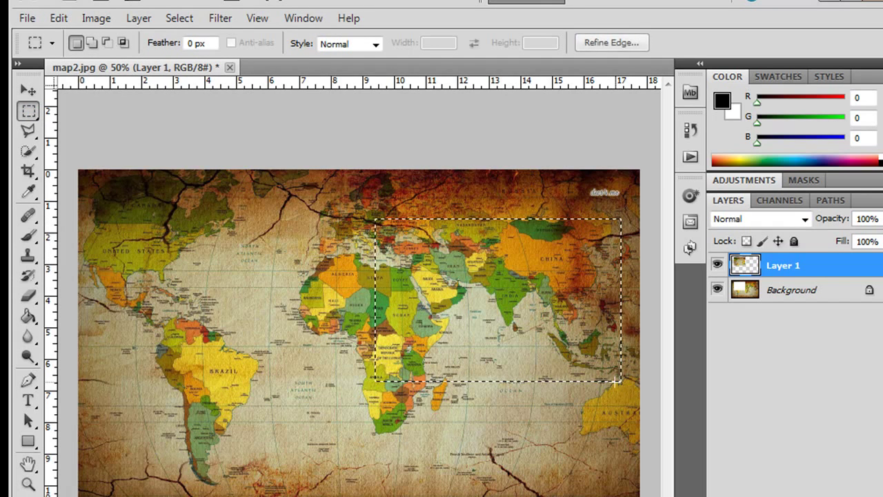
{"action": "left_click", "coordinate": [63, 19]}
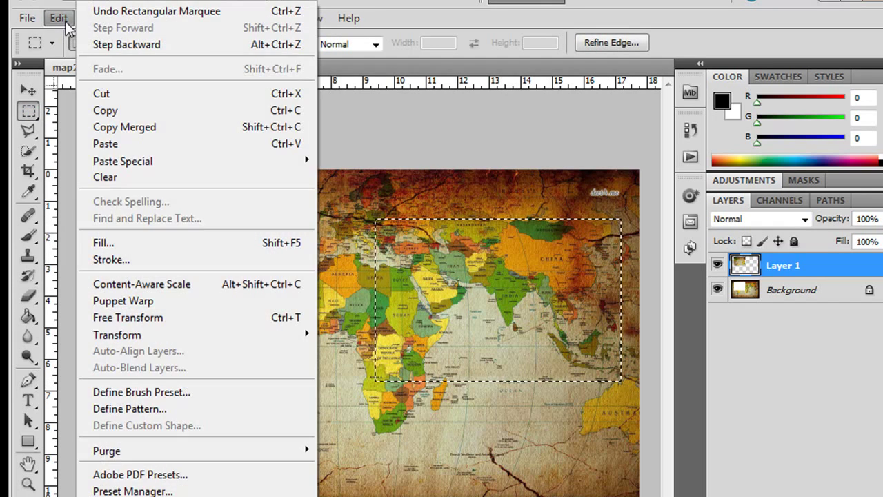
{"action": "left_click", "coordinate": [135, 119]}
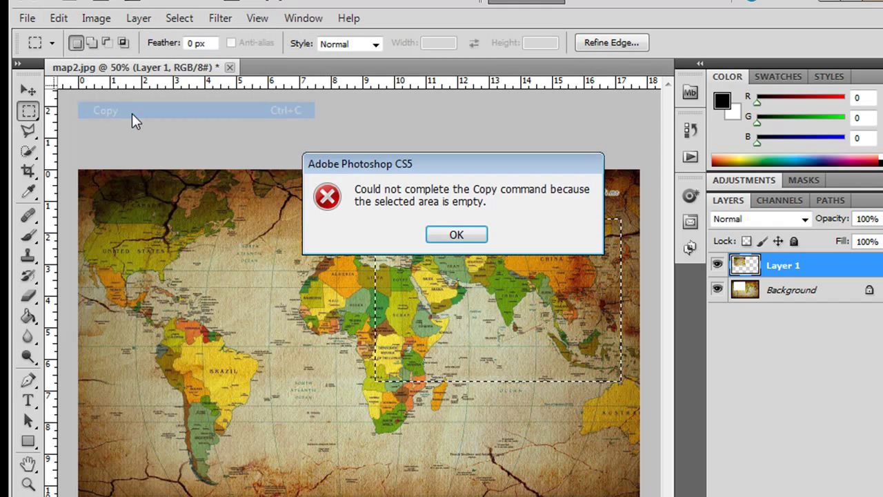
{"action": "left_click", "coordinate": [473, 237]}
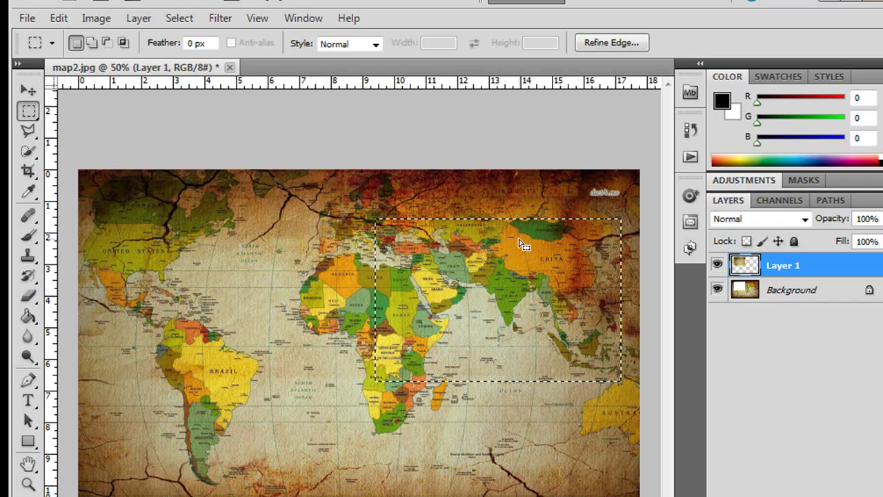
{"action": "left_click", "coordinate": [813, 290]}
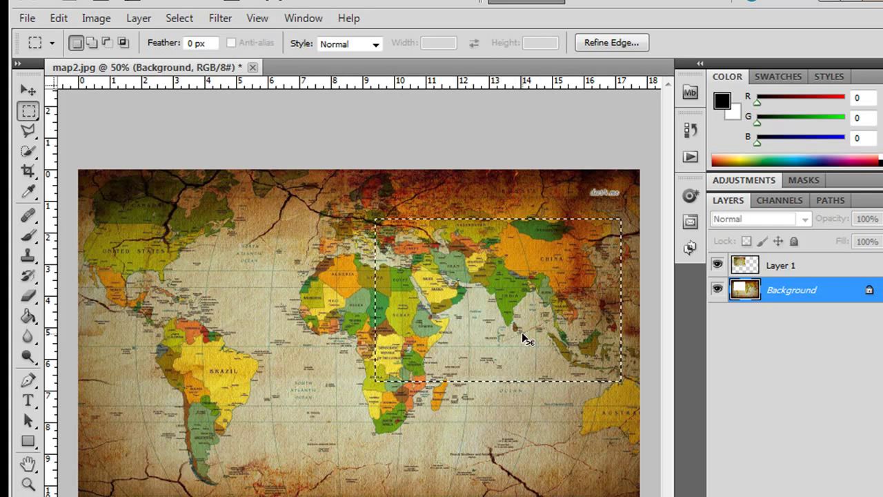
Step: Copy the Africa–Asia region, paste it as Layer 2, and shift it over northern Africa
{"action": "left_click", "coordinate": [58, 18]}
{"action": "left_click", "coordinate": [111, 111]}
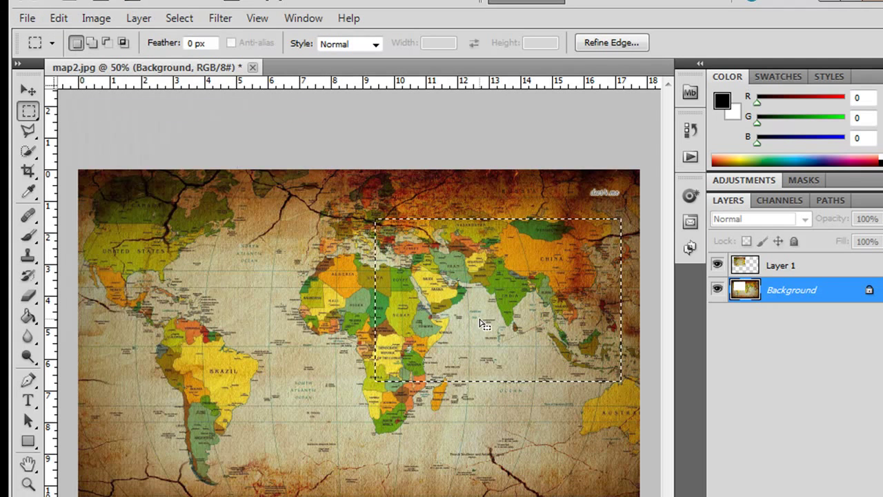
{"action": "left_click", "coordinate": [56, 18]}
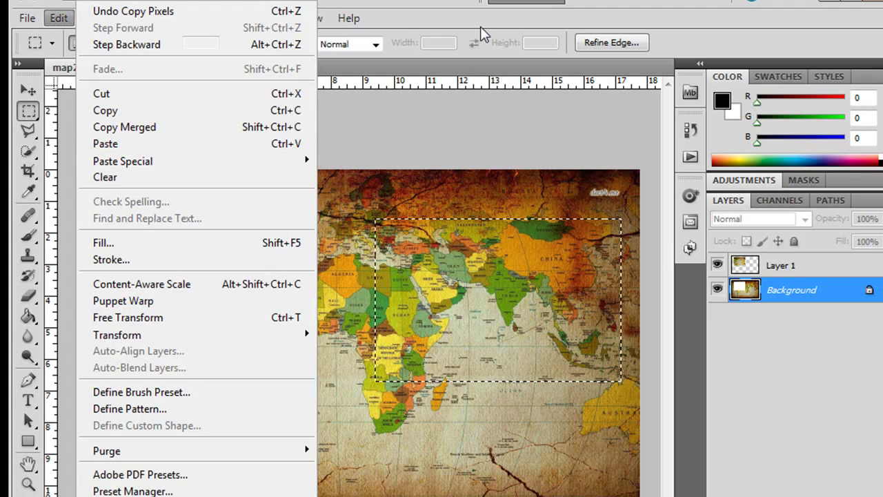
{"action": "key", "text": "ctrl+v"}
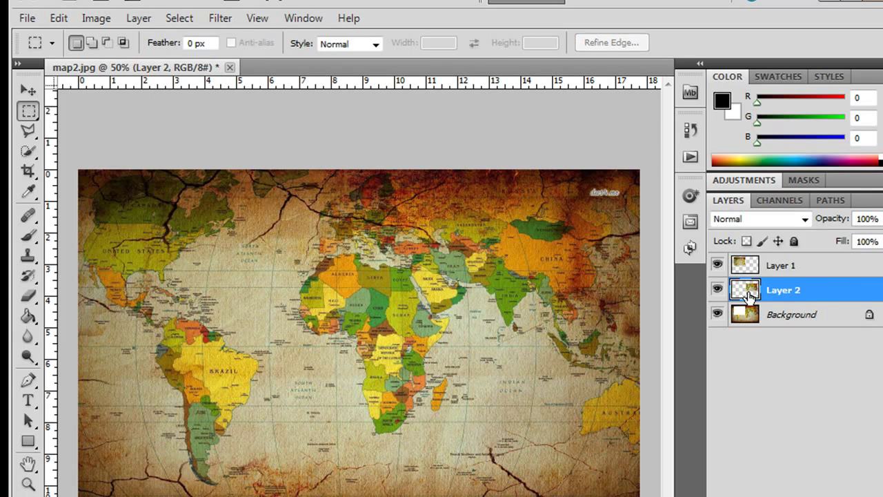
{"action": "left_click", "coordinate": [28, 96]}
{"action": "mouse_move", "coordinate": [476, 262]}
{"action": "left_mouse_down"}
{"action": "mouse_move", "coordinate": [328, 225]}
{"action": "mouse_move", "coordinate": [466, 231]}
{"action": "left_mouse_up"}
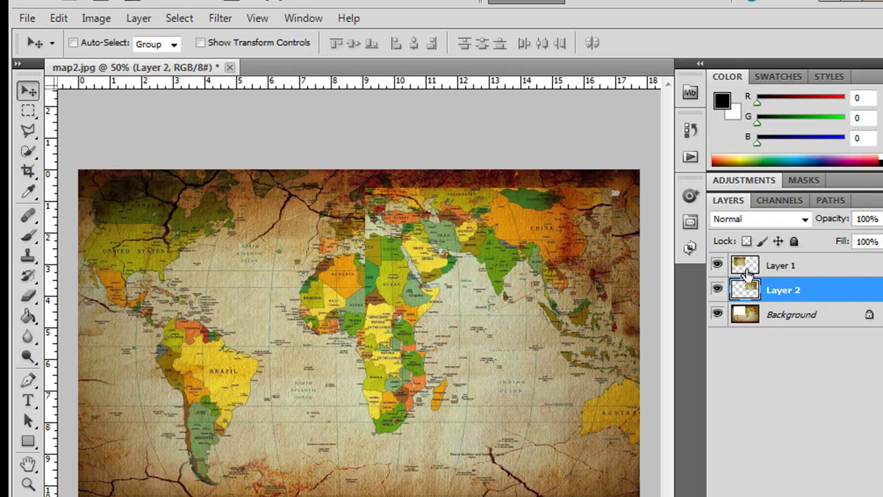
Step: Merge Layer 2 into Layer 1 with Ctrl+E
{"action": "left_click", "coordinate": [58, 18]}
{"action": "left_click", "coordinate": [794, 274], "text": "shift"}
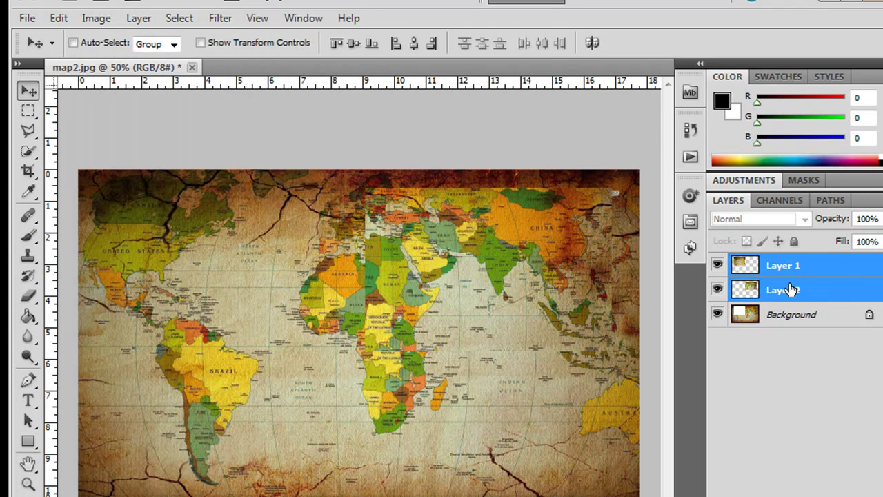
{"action": "left_click", "coordinate": [58, 19]}
{"action": "mouse_move", "coordinate": [123, 161]}
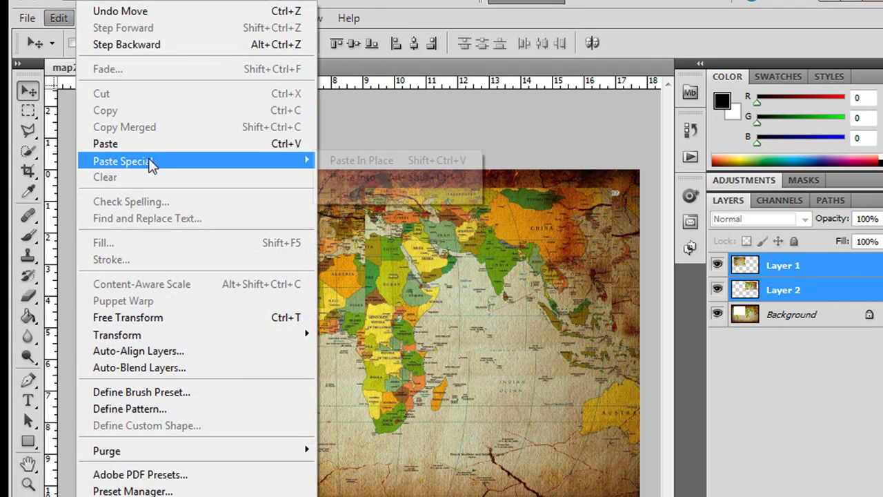
{"action": "left_click", "coordinate": [431, 43]}
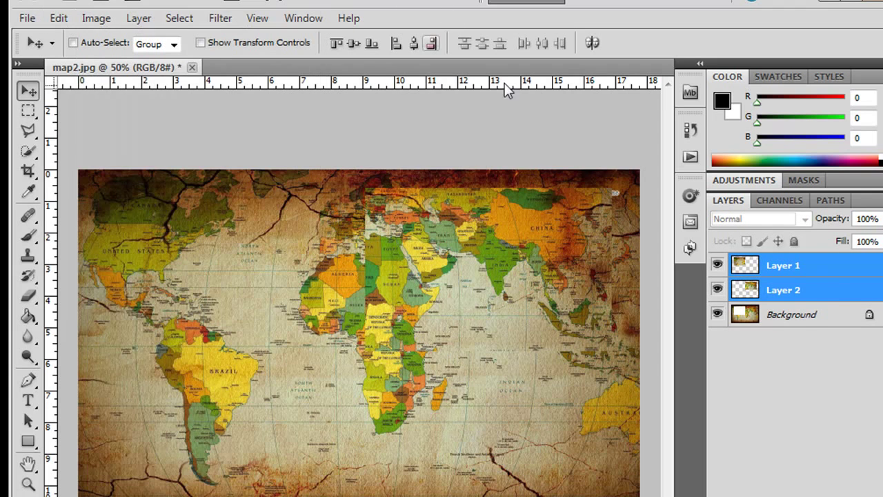
{"action": "key", "text": "ctrl+e"}
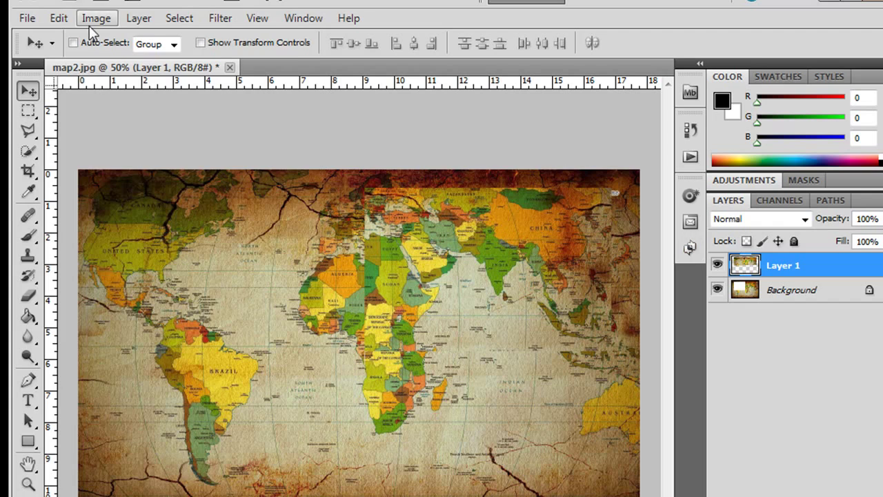
{"action": "left_click", "coordinate": [58, 18]}
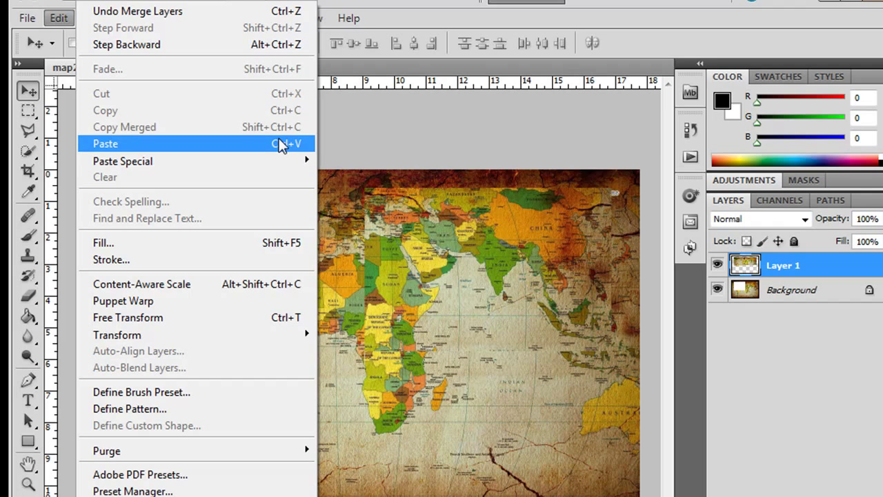
{"action": "left_click", "coordinate": [423, 10]}
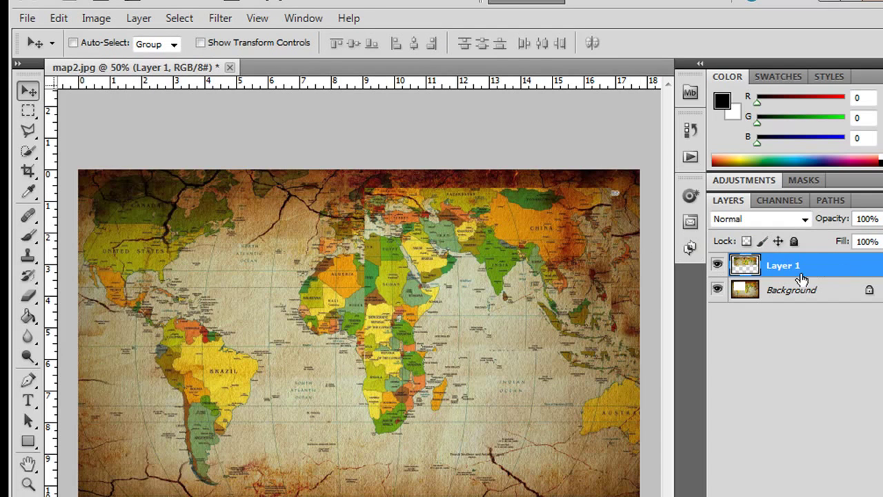
{"action": "left_click", "coordinate": [58, 21]}
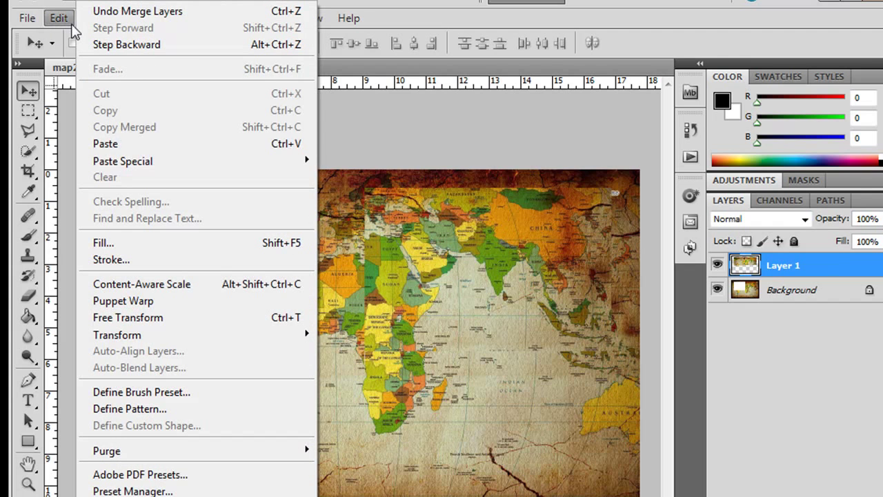
{"action": "mouse_move", "coordinate": [122, 160]}
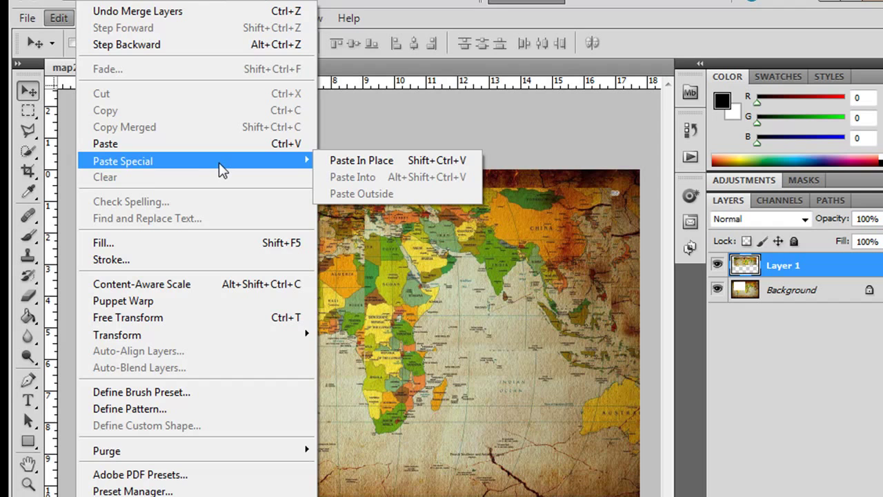
{"action": "key", "text": "Escape"}
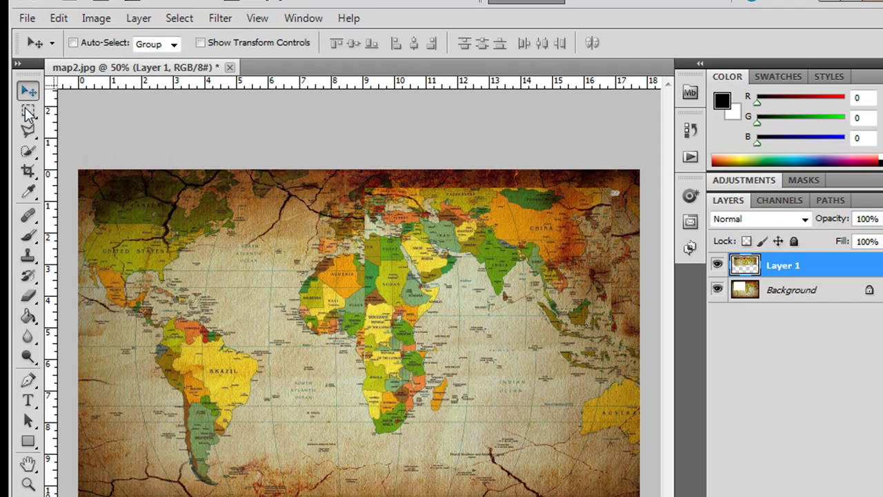
{"action": "left_click", "coordinate": [28, 112]}
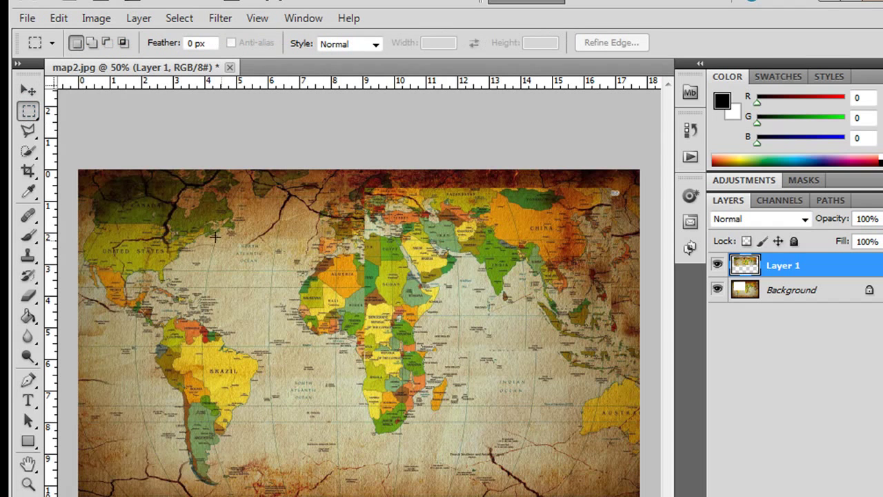
Step: Merge Layer 1 into the Background and fill a large central rectangle with white
{"action": "left_click", "coordinate": [808, 293], "text": "shift"}
{"action": "key", "text": "ctrl+e"}
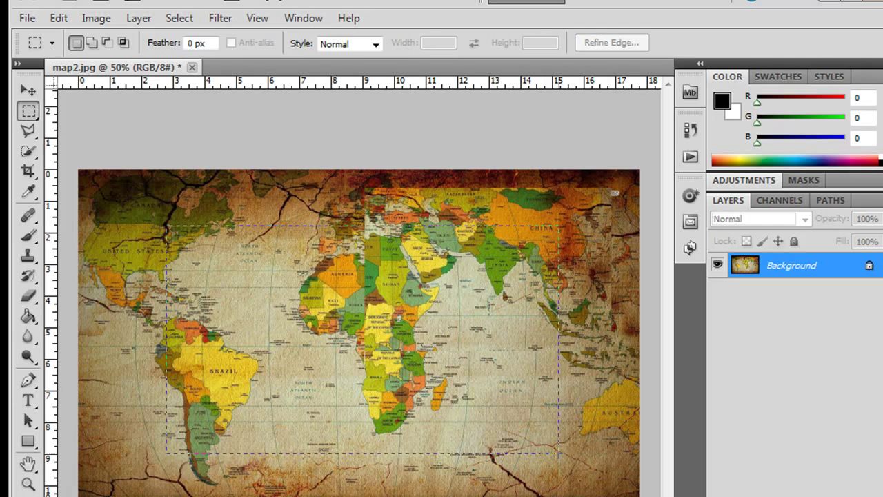
{"action": "left_click_drag", "start_coordinate": [373, 421], "coordinate": [559, 453]}
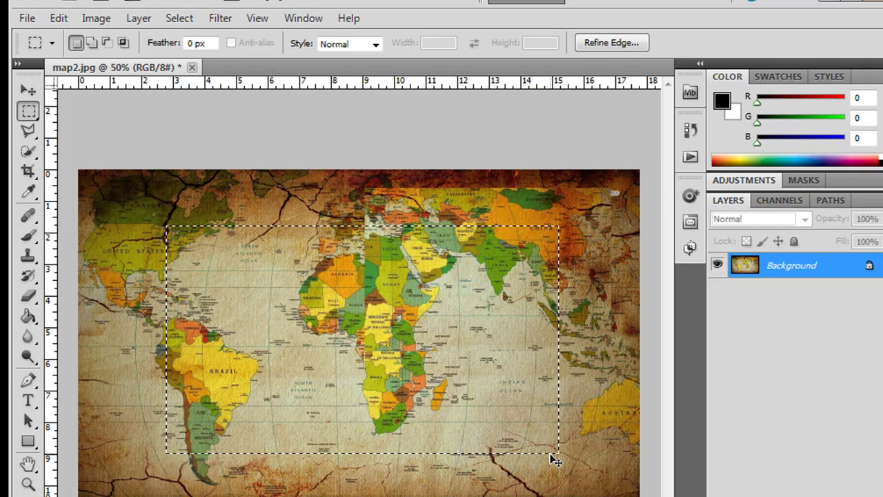
{"action": "key", "text": "BackSpace"}
{"action": "key", "text": "ctrl+d"}
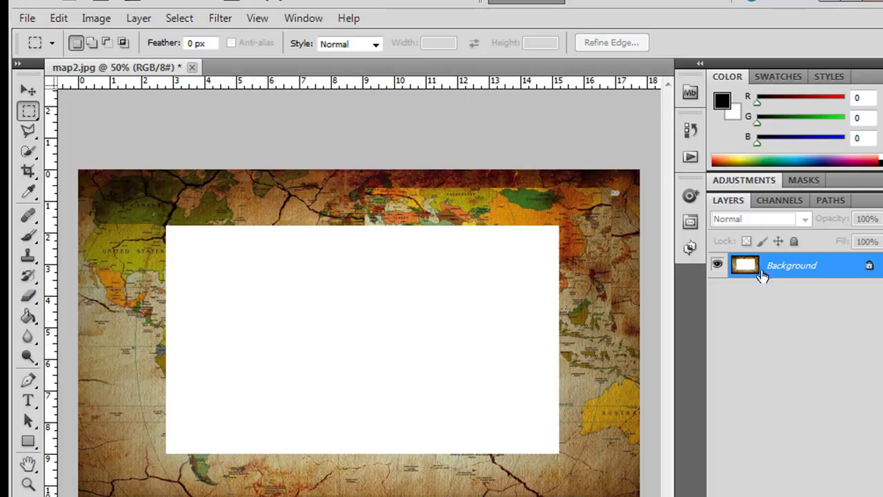
Step: Duplicate the Background as Layer 1, hide the Background, and stroke Layer 1 3 px black, centred
{"action": "key", "text": "ctrl+j"}
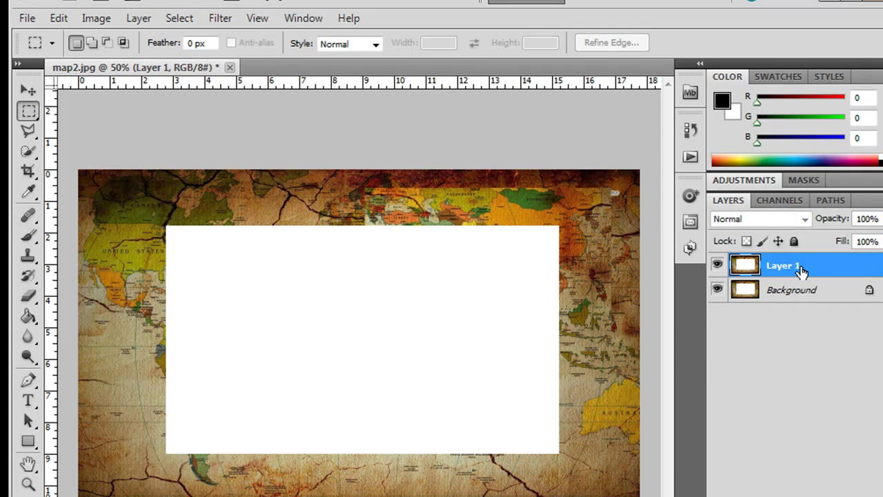
{"action": "left_click", "coordinate": [718, 290]}
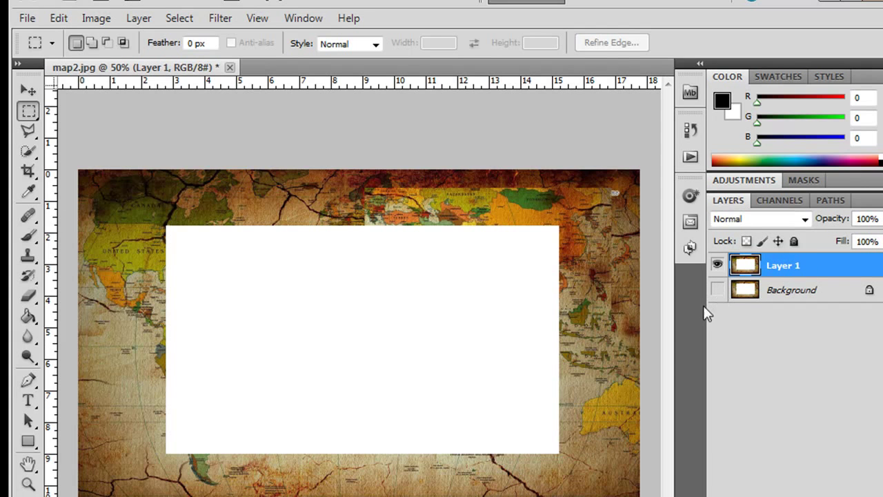
{"action": "left_click", "coordinate": [59, 19]}
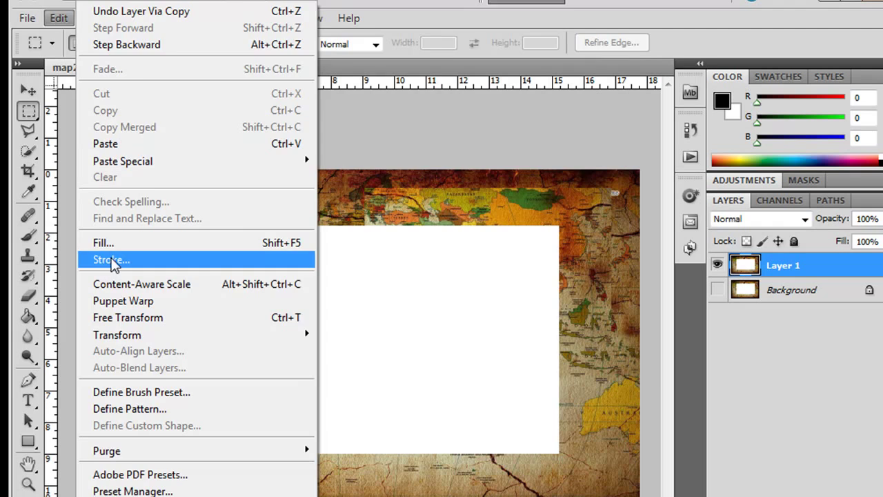
{"action": "left_click", "coordinate": [111, 259]}
{"action": "left_click_drag", "start_coordinate": [392, 159], "coordinate": [367, 160]}
{"action": "type", "text": "3"}
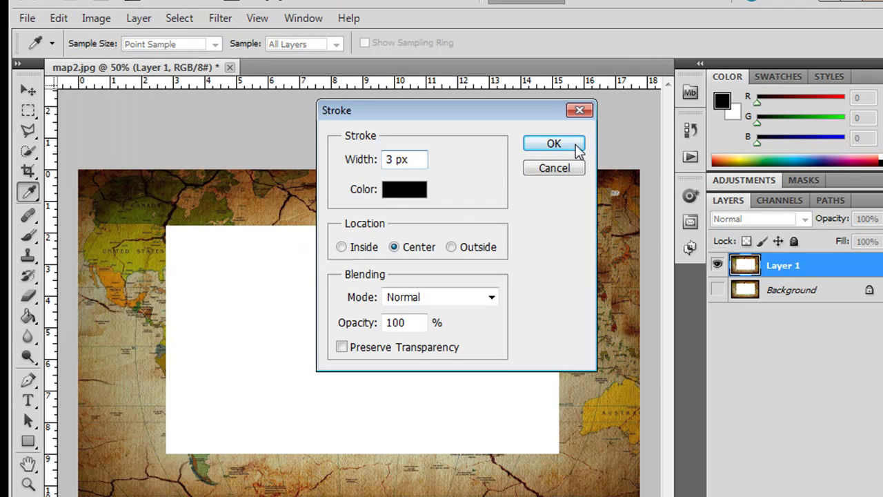
{"action": "left_click", "coordinate": [554, 144]}
{"action": "key", "text": "m"}
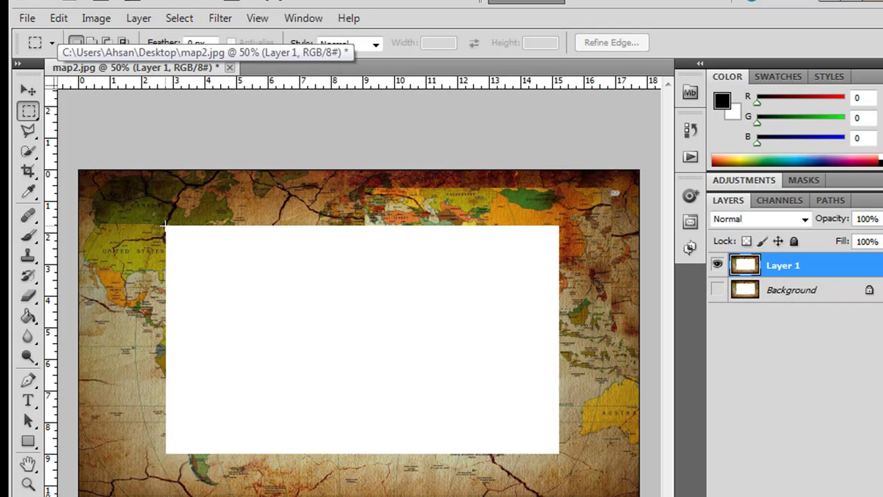
Step: Paste the map into the white rectangle area as masked Layer 2 and nudge it into alignment
{"action": "mouse_move", "coordinate": [166, 226]}
{"action": "left_mouse_down"}
{"action": "mouse_move", "coordinate": [528, 459]}
{"action": "mouse_move", "coordinate": [558, 454]}
{"action": "left_mouse_up"}
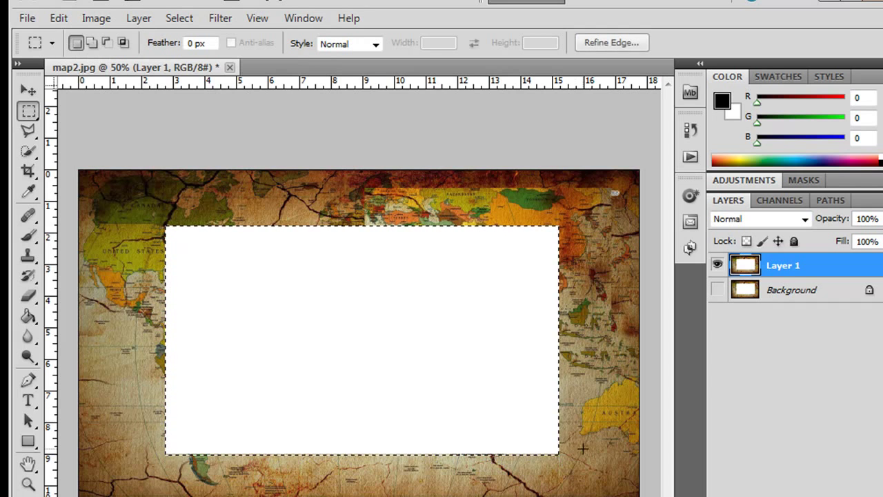
{"action": "left_click", "coordinate": [60, 19]}
{"action": "mouse_move", "coordinate": [123, 160]}
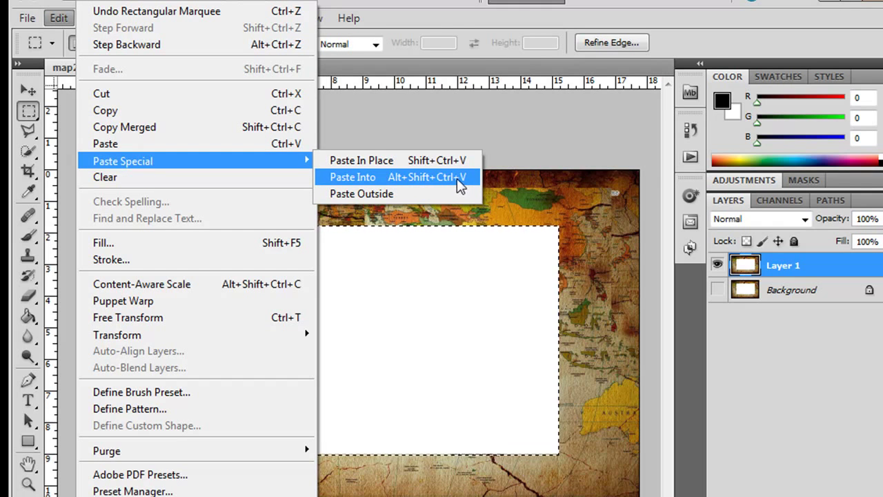
{"action": "left_click", "coordinate": [425, 178]}
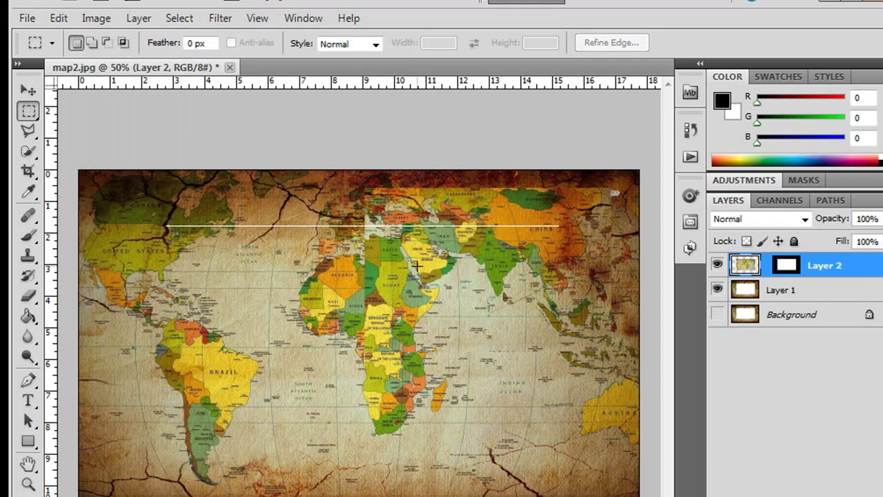
{"action": "left_click", "coordinate": [28, 91]}
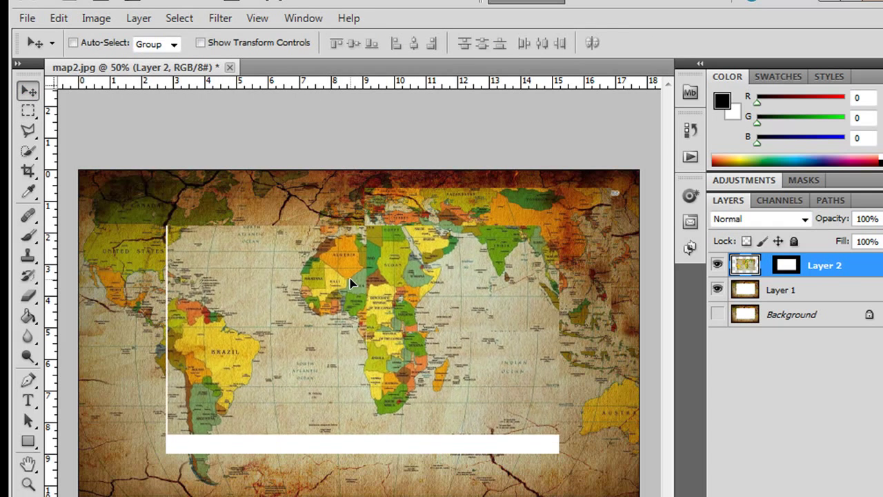
{"action": "mouse_move", "coordinate": [348, 298]}
{"action": "left_mouse_down"}
{"action": "mouse_move", "coordinate": [342, 281]}
{"action": "mouse_move", "coordinate": [292, 296]}
{"action": "mouse_move", "coordinate": [368, 306]}
{"action": "mouse_move", "coordinate": [384, 292]}
{"action": "mouse_move", "coordinate": [343, 288]}
{"action": "mouse_move", "coordinate": [306, 296]}
{"action": "mouse_move", "coordinate": [360, 290]}
{"action": "mouse_move", "coordinate": [291, 309]}
{"action": "mouse_move", "coordinate": [205, 296]}
{"action": "mouse_move", "coordinate": [375, 270]}
{"action": "mouse_move", "coordinate": [376, 325]}
{"action": "mouse_move", "coordinate": [273, 282]}
{"action": "mouse_move", "coordinate": [392, 281]}
{"action": "mouse_move", "coordinate": [463, 311]}
{"action": "mouse_move", "coordinate": [405, 262]}
{"action": "mouse_move", "coordinate": [237, 290]}
{"action": "mouse_move", "coordinate": [384, 330]}
{"action": "mouse_move", "coordinate": [351, 292]}
{"action": "mouse_move", "coordinate": [335, 299]}
{"action": "mouse_move", "coordinate": [349, 301]}
{"action": "left_mouse_up"}
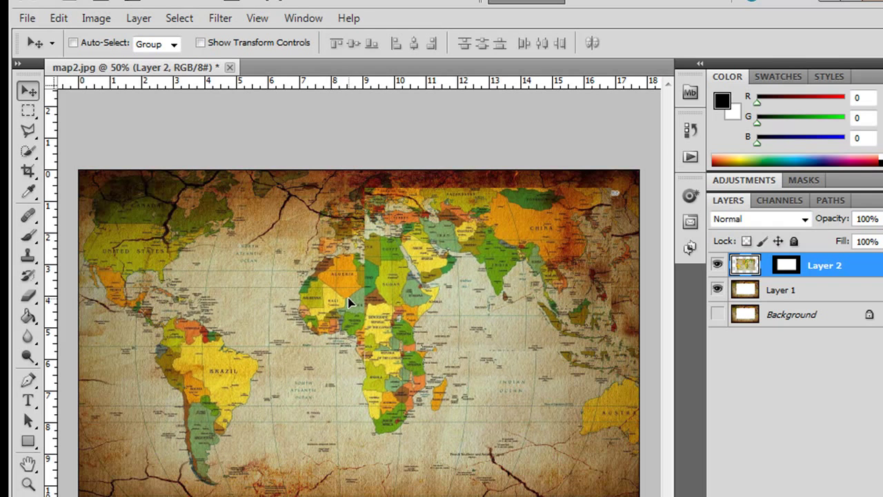
Step: Apply Layer 2's mask from its thumbnail menu, then toggle Layer 2's visibility to check it
{"action": "left_click", "coordinate": [62, 17]}
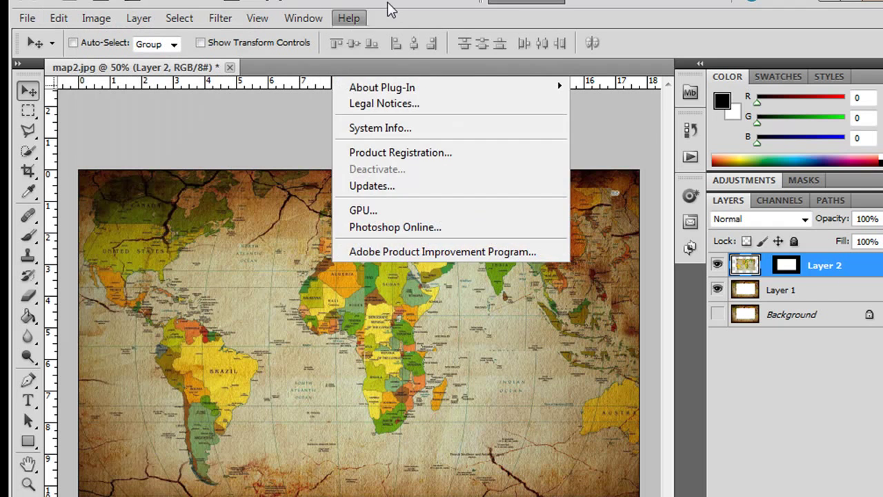
{"action": "left_click", "coordinate": [785, 268]}
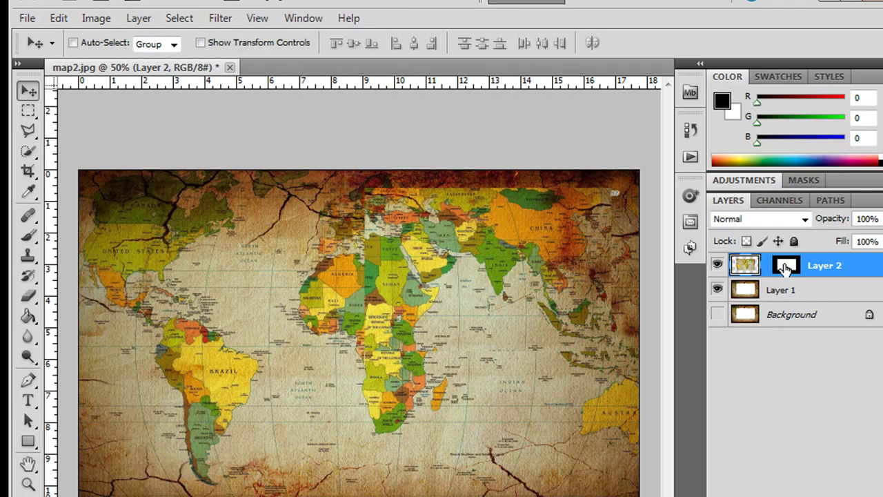
{"action": "right_click", "coordinate": [785, 267]}
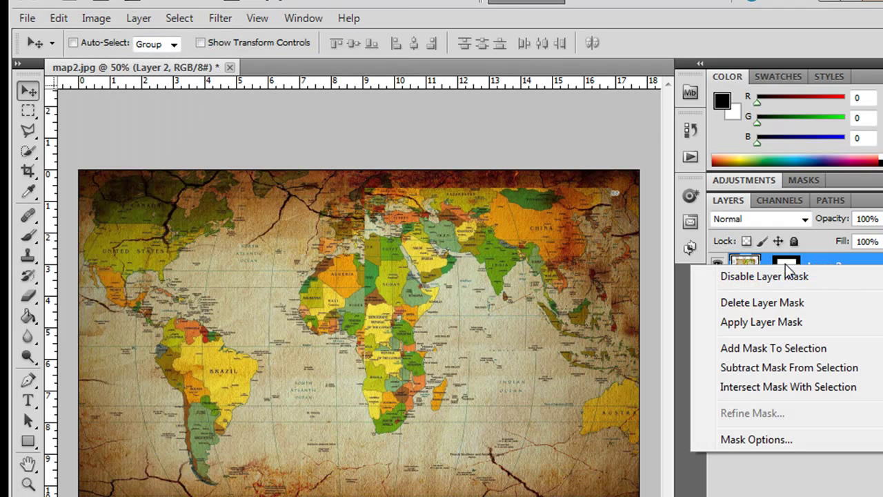
{"action": "left_click", "coordinate": [771, 324]}
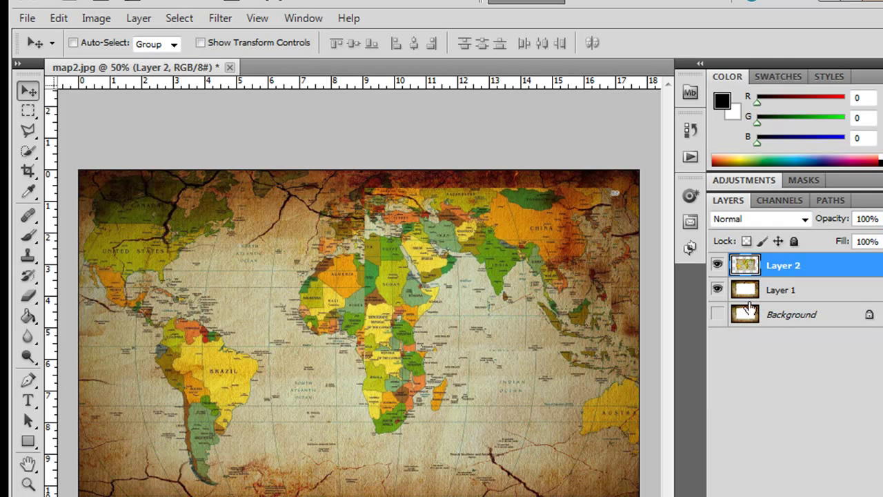
{"action": "left_click", "coordinate": [718, 266]}
{"action": "left_click", "coordinate": [718, 266]}
{"action": "left_click", "coordinate": [58, 18]}
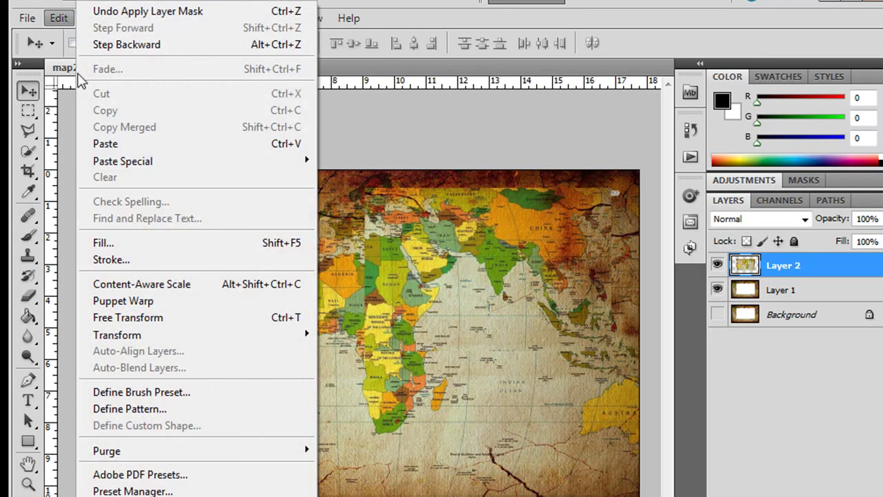
{"action": "left_click", "coordinate": [90, 242]}
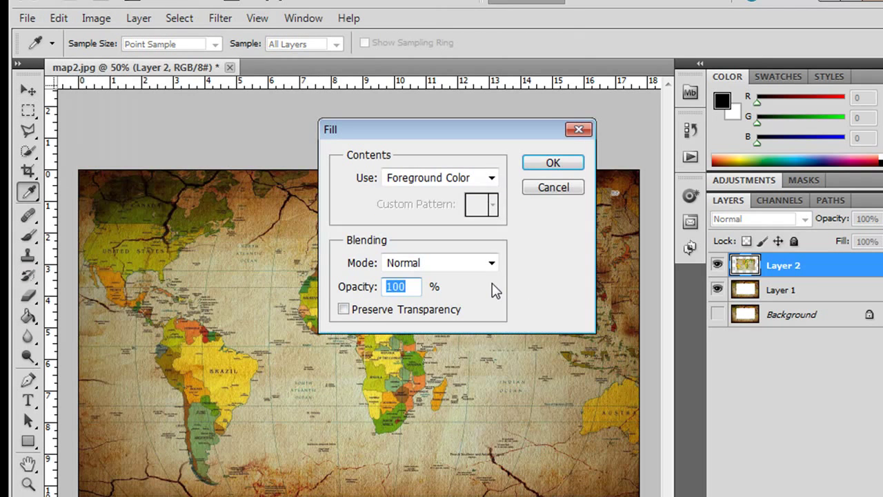
{"action": "left_click", "coordinate": [494, 181]}
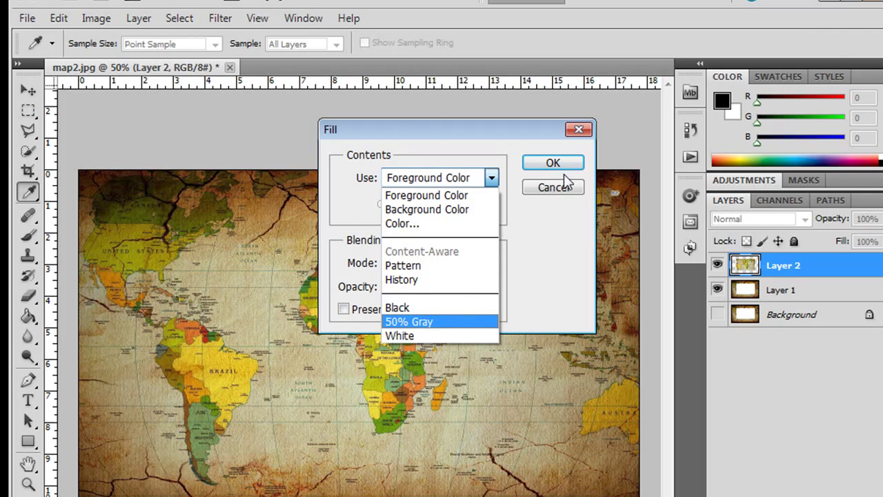
{"action": "left_click", "coordinate": [545, 265]}
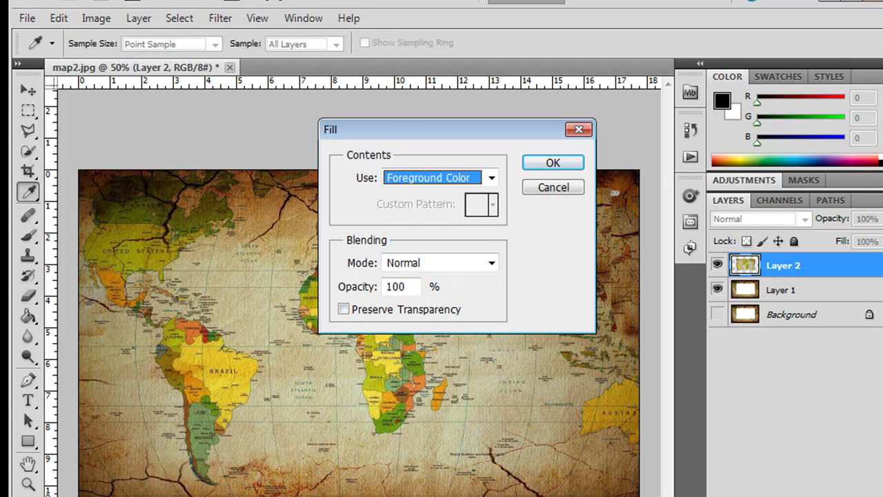
{"action": "left_click", "coordinate": [553, 187]}
{"action": "key", "text": "v"}
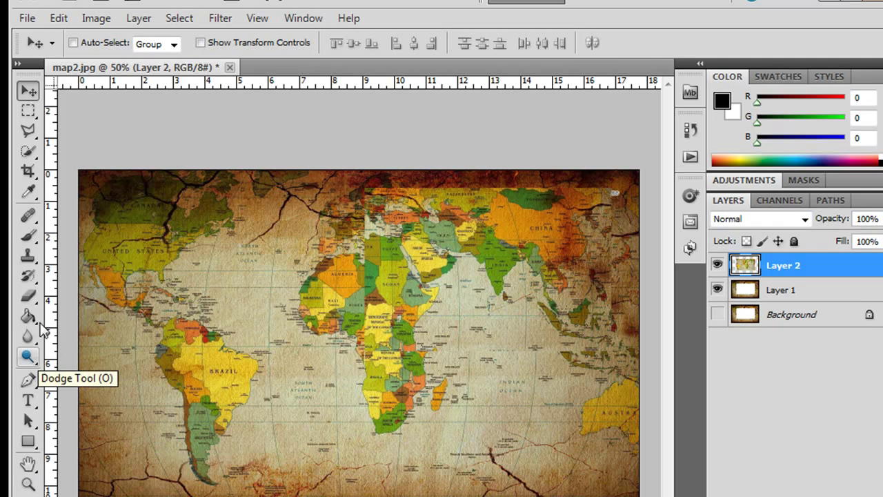
Step: Try a black fill on Layer 2, then undo it
{"action": "left_click", "coordinate": [61, 23]}
{"action": "left_click", "coordinate": [203, 245]}
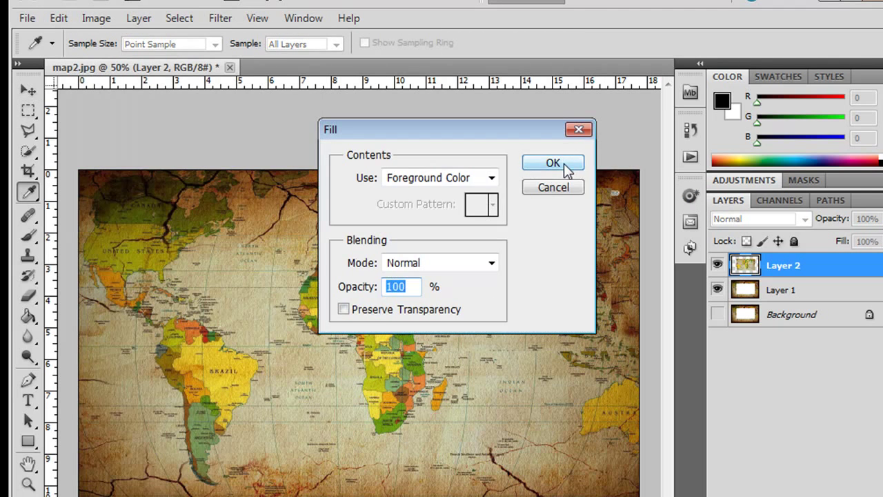
{"action": "left_click", "coordinate": [565, 166]}
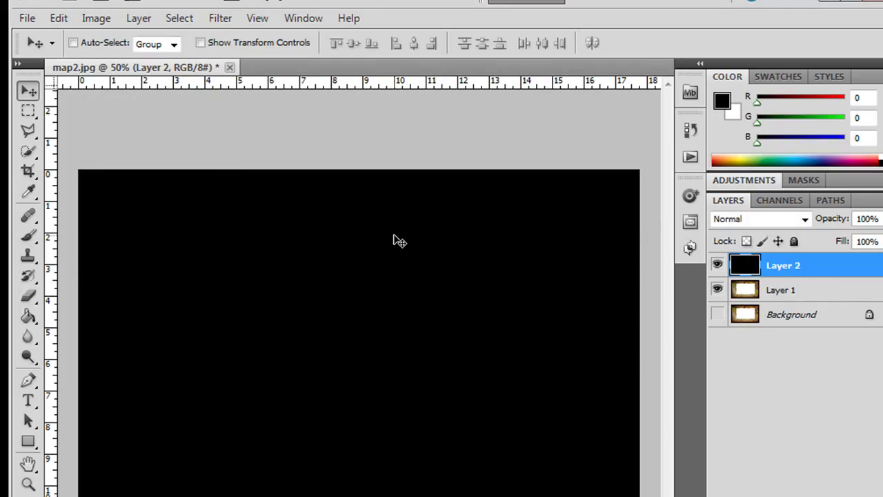
{"action": "key", "text": "ctrl+z"}
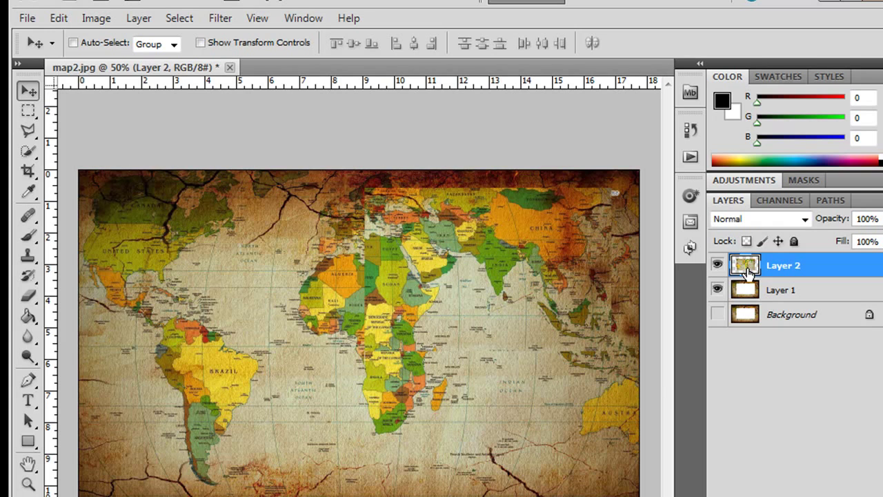
Step: Load Layer 2's map outline as a selection, fill it black, then undo the fill
{"action": "left_click", "coordinate": [747, 271], "text": "ctrl"}
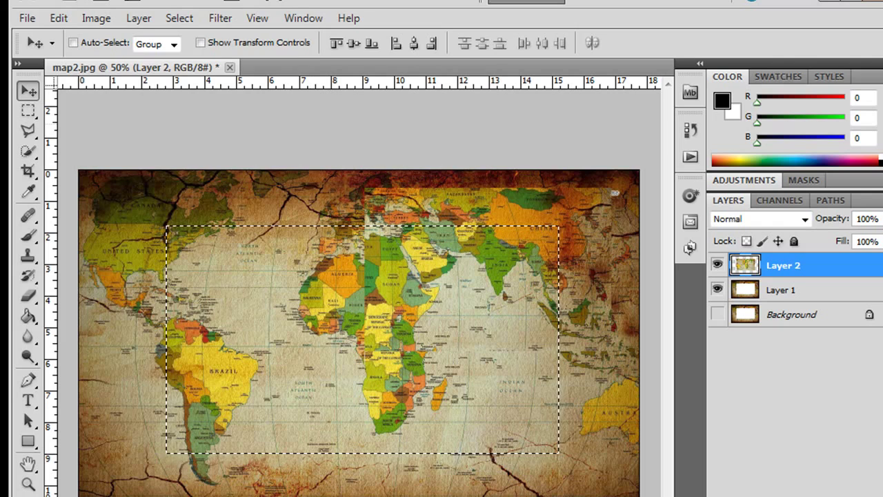
{"action": "left_click", "coordinate": [59, 19]}
{"action": "left_click", "coordinate": [152, 243]}
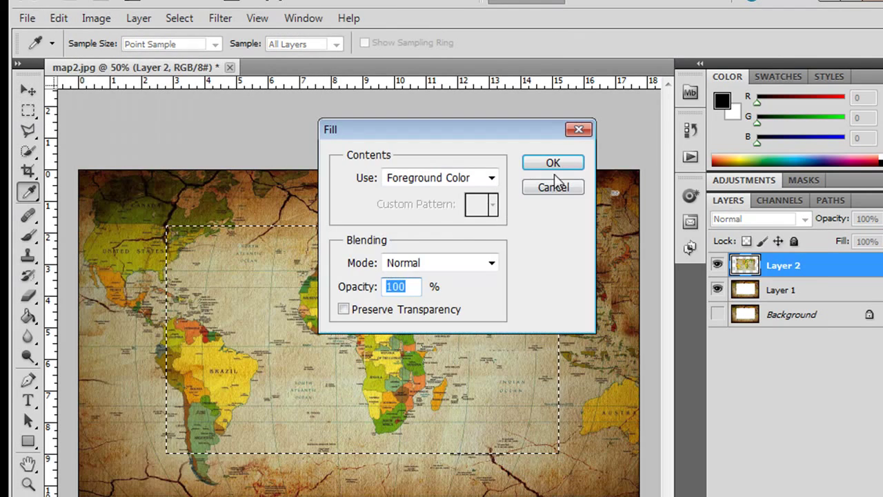
{"action": "left_click", "coordinate": [553, 163]}
{"action": "key", "text": "v"}
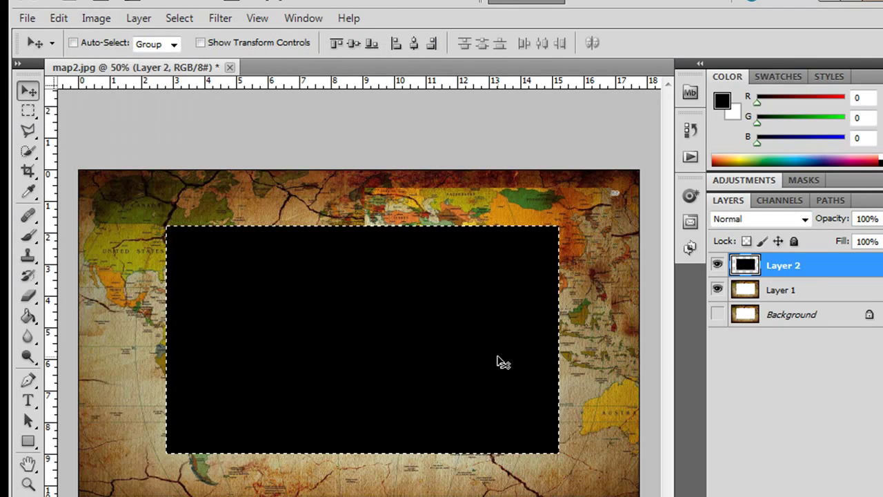
{"action": "key", "text": "ctrl+z"}
Step: Stroke the map selection with a 5 px red border, Outside location, Normal mode
{"action": "left_click", "coordinate": [58, 20]}
{"action": "left_click", "coordinate": [153, 263]}
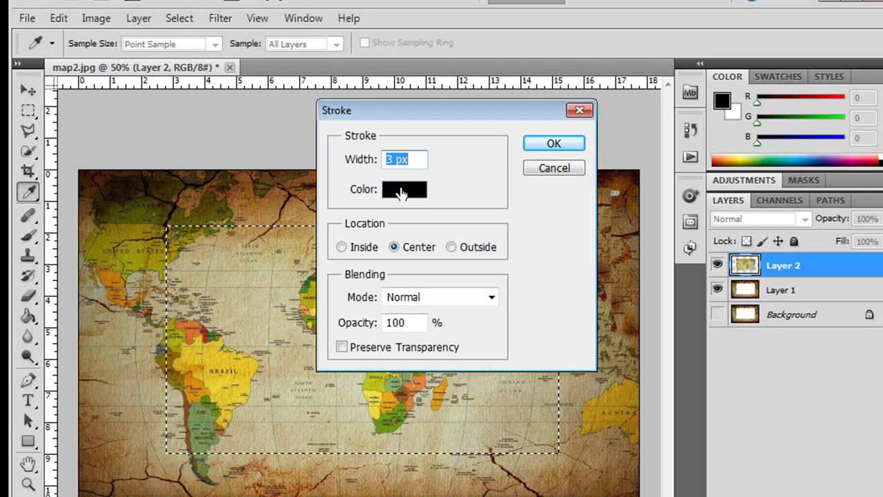
{"action": "double_click", "coordinate": [389, 159]}
{"action": "type", "text": "5"}
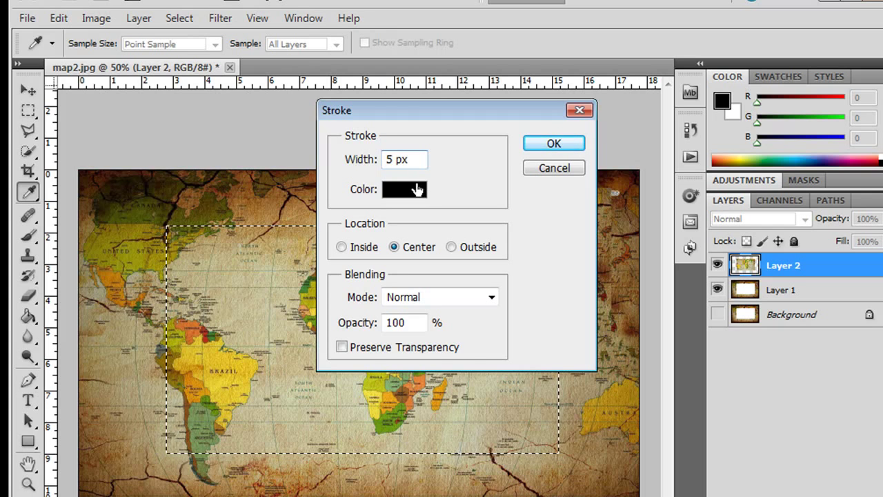
{"action": "left_click", "coordinate": [412, 193]}
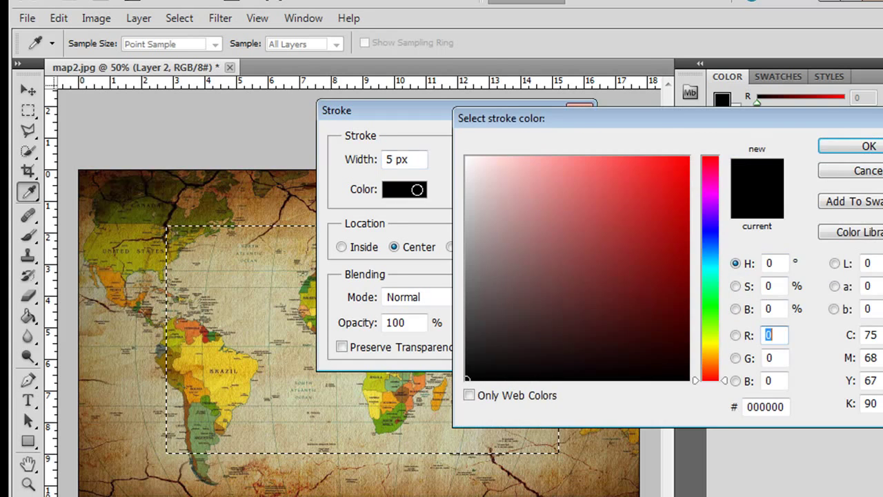
{"action": "left_click", "coordinate": [687, 158]}
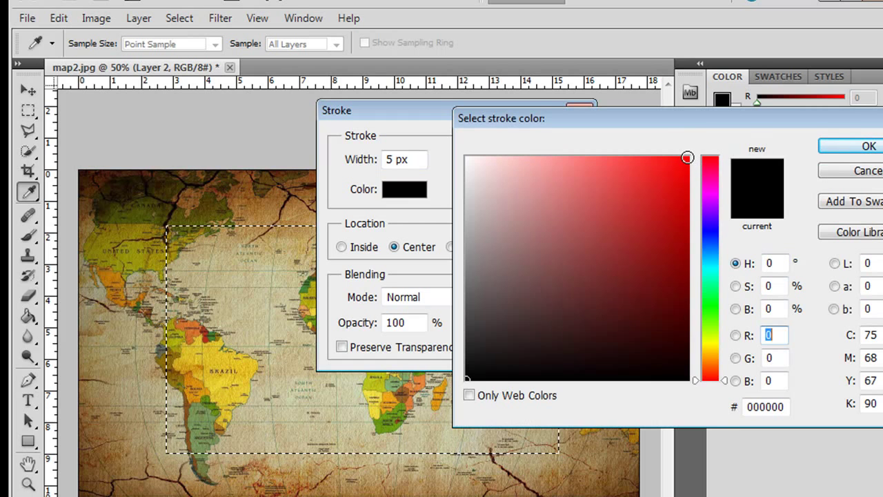
{"action": "left_click", "coordinate": [866, 148]}
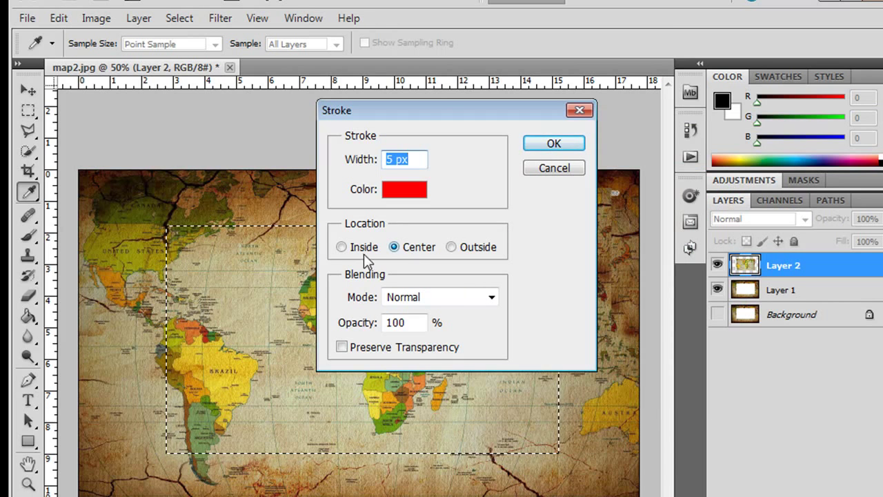
{"action": "left_click", "coordinate": [452, 247]}
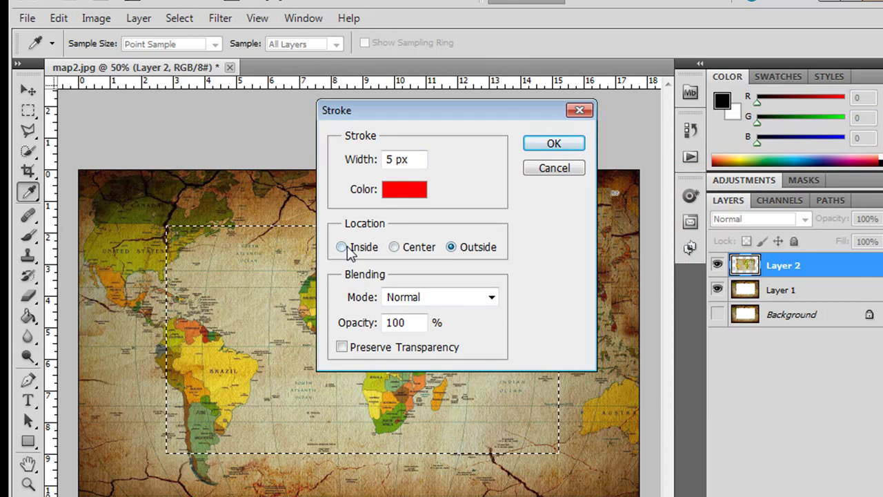
{"action": "left_click", "coordinate": [491, 297]}
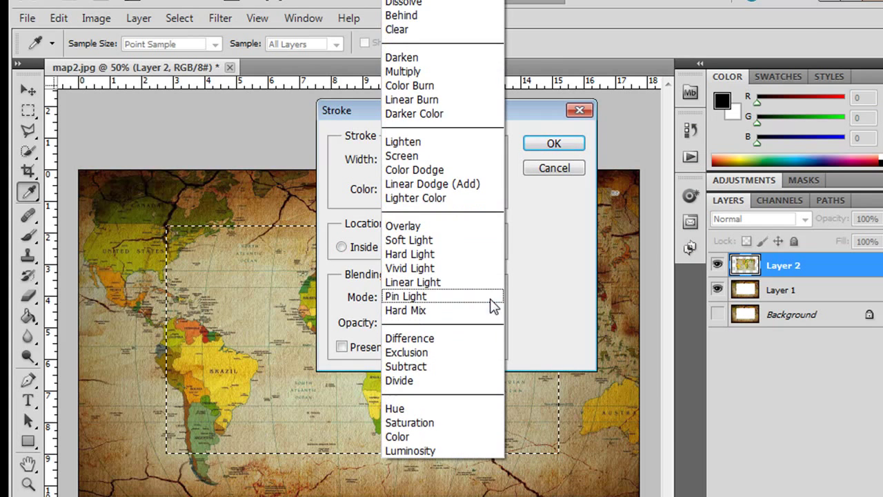
{"action": "left_click", "coordinate": [580, 241]}
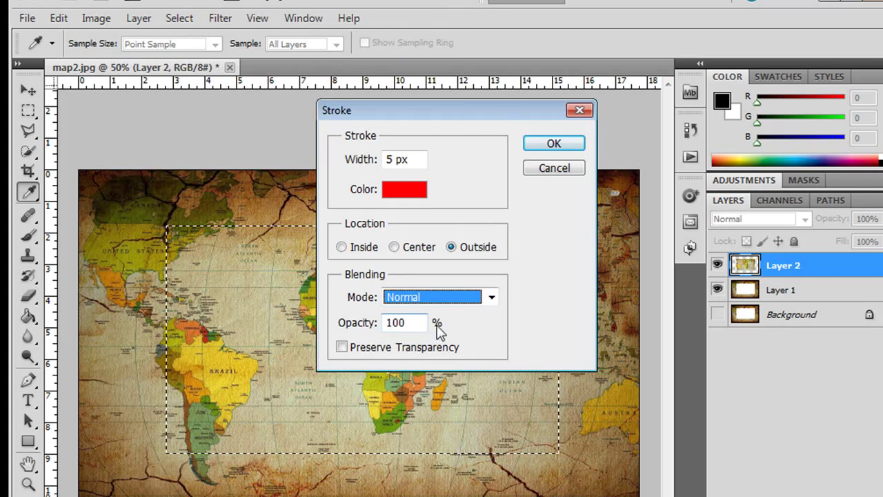
{"action": "left_click", "coordinate": [546, 147]}
{"action": "key", "text": "v"}
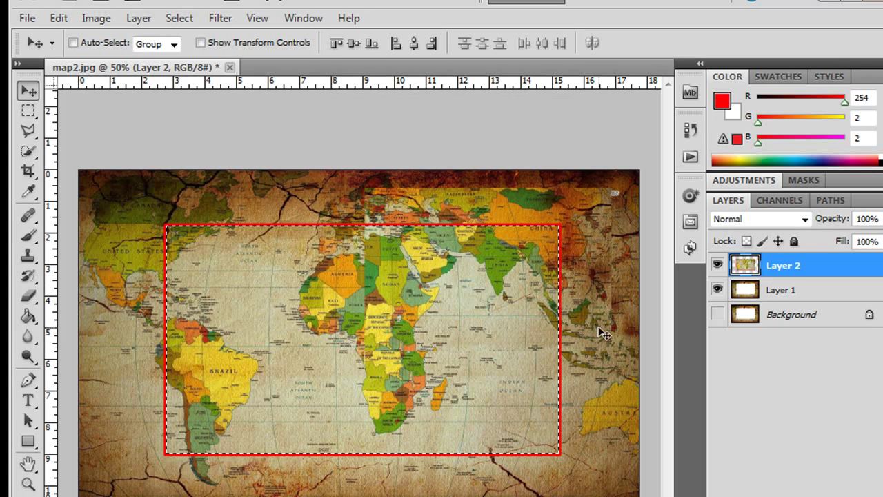
Step: Reapply the stroke at 25 px width in blue, outside the selection
{"action": "left_click", "coordinate": [59, 18]}
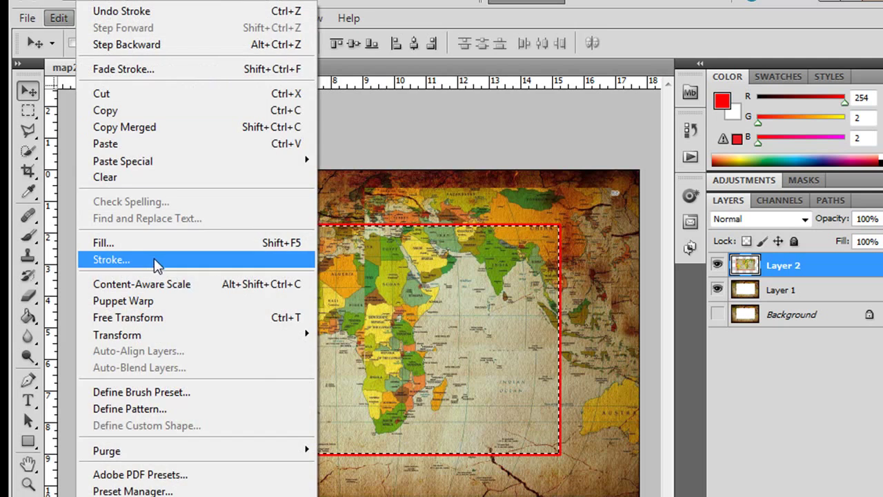
{"action": "left_click", "coordinate": [154, 259]}
{"action": "type", "text": "25"}
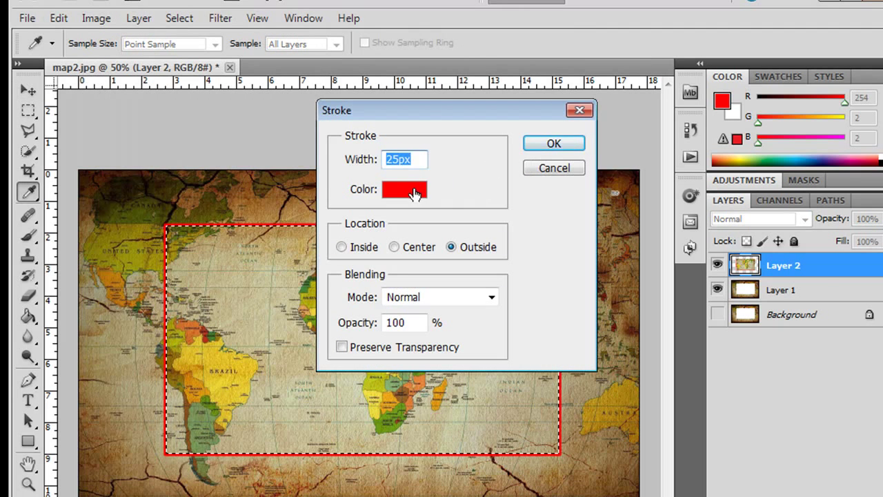
{"action": "left_click", "coordinate": [412, 192]}
{"action": "left_click", "coordinate": [714, 230]}
{"action": "left_click", "coordinate": [852, 146]}
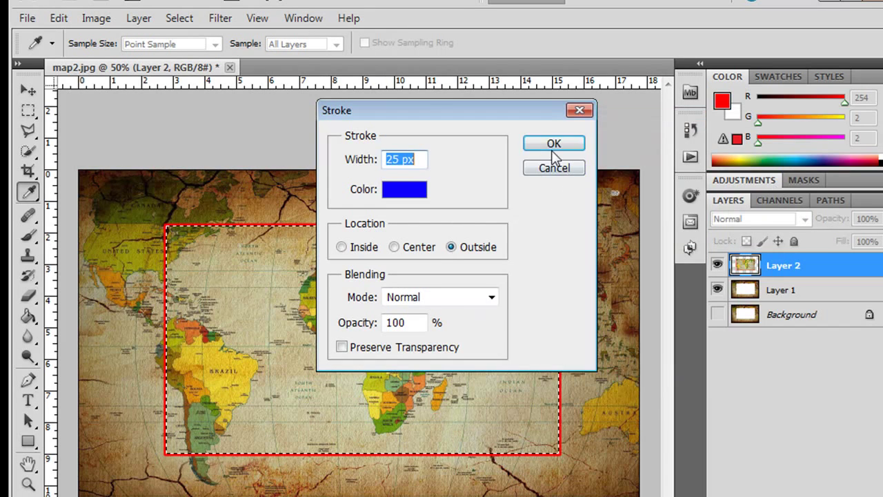
{"action": "left_click", "coordinate": [556, 147]}
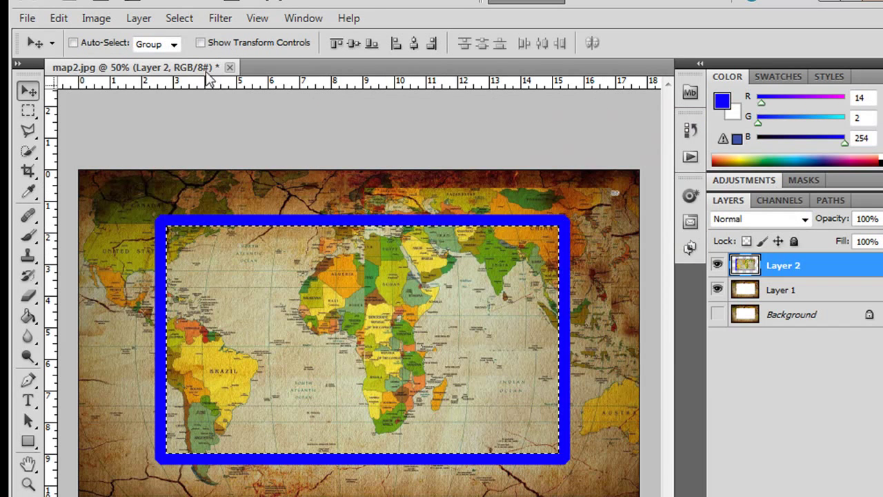
Step: Browse the Edit and File menus and close them without choosing a command
{"action": "left_click", "coordinate": [59, 17]}
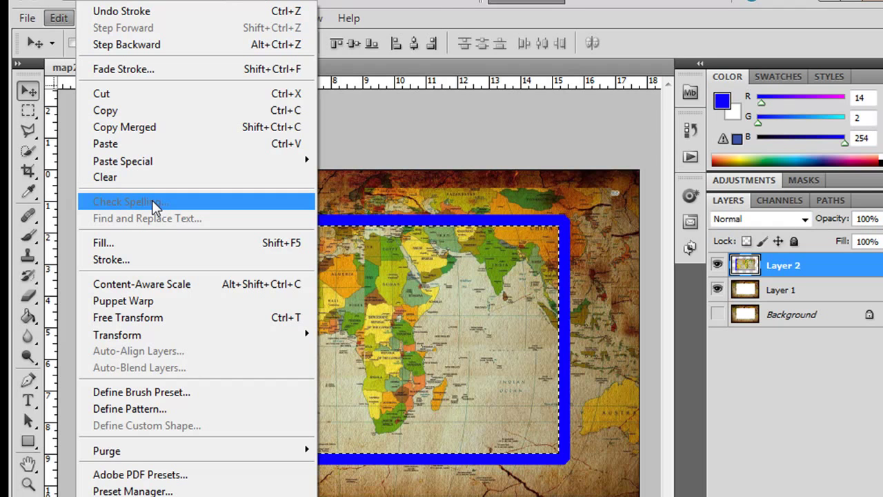
{"action": "left_click", "coordinate": [445, 70]}
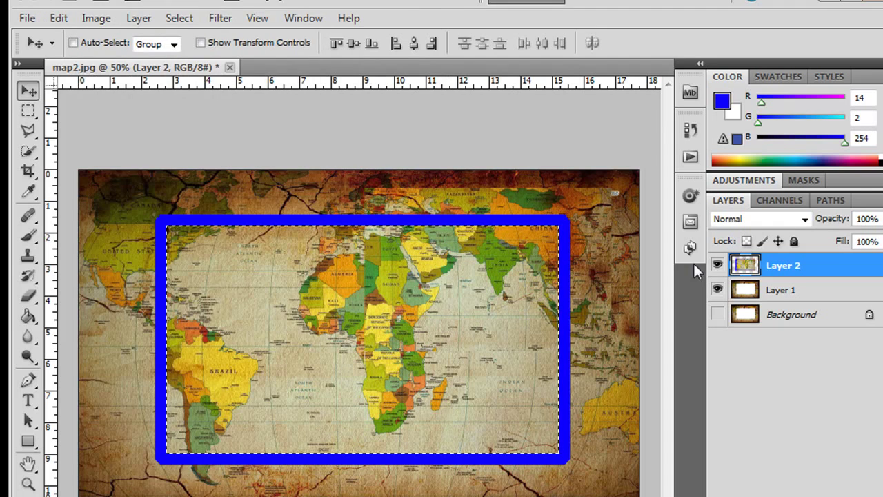
{"action": "left_click", "coordinate": [31, 18]}
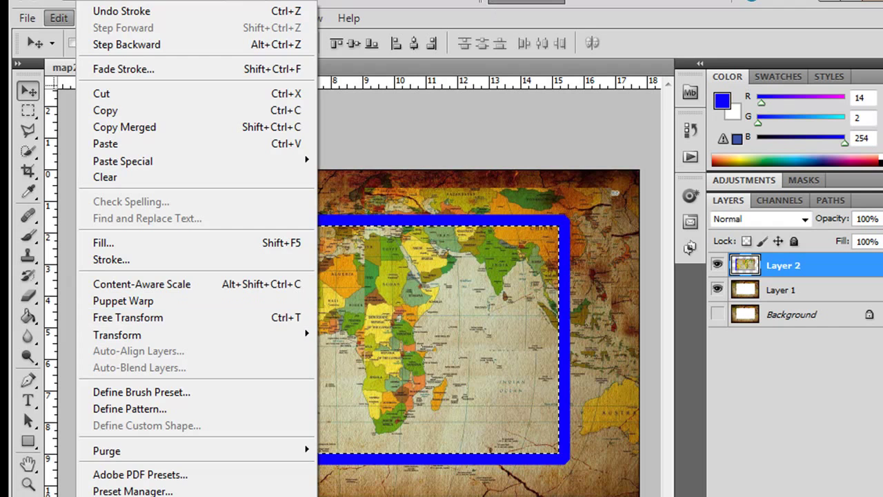
{"action": "key", "text": "Escape"}
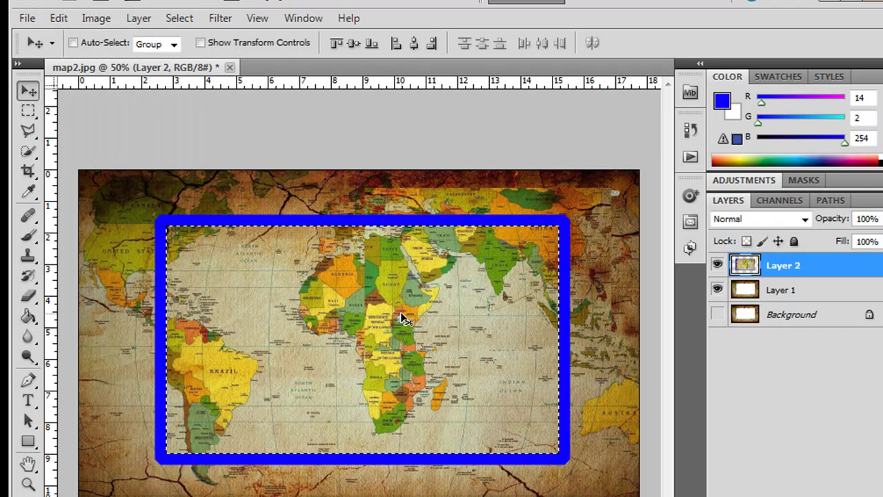
Step: Deselect and scale Layer 2's framed map to about 97%
{"action": "key", "text": "ctrl+d"}
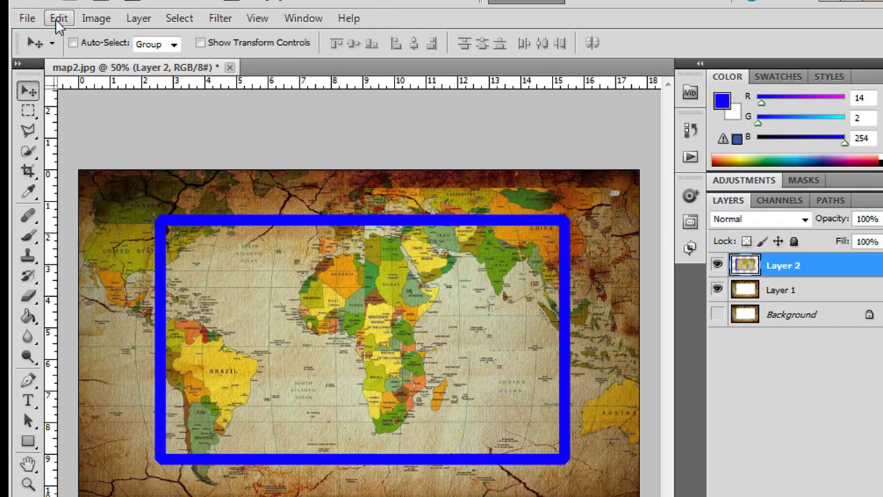
{"action": "left_click", "coordinate": [58, 21]}
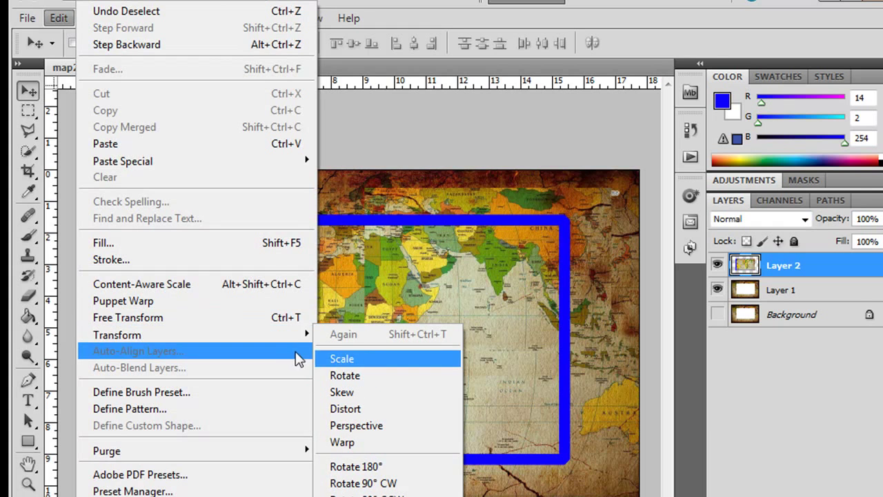
{"action": "left_click", "coordinate": [343, 359]}
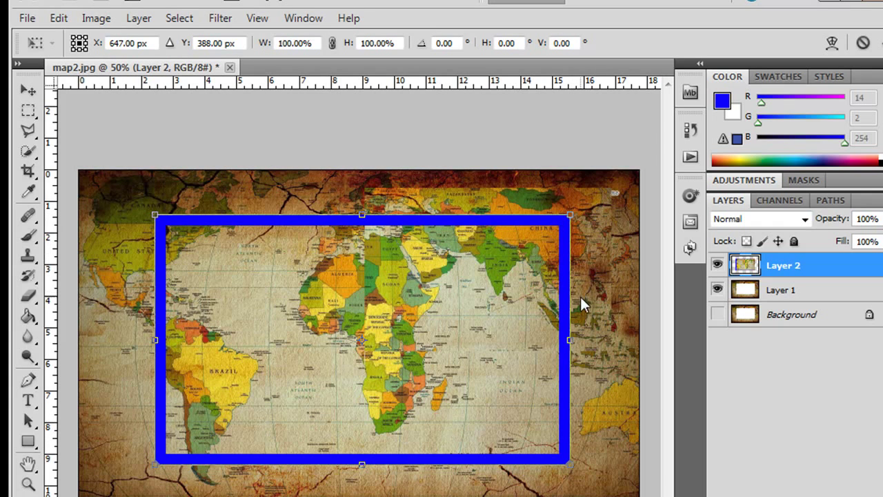
{"action": "left_click_drag", "start_coordinate": [566, 340], "coordinate": [557, 341]}
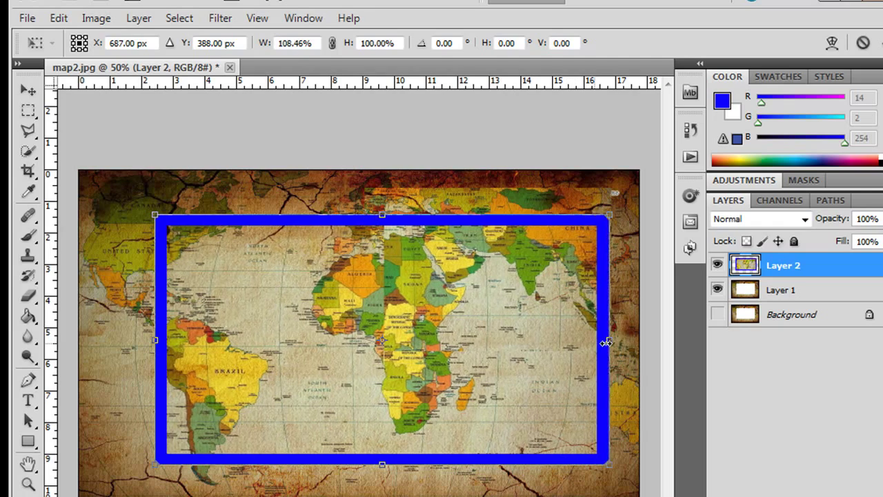
{"action": "mouse_move", "coordinate": [154, 214]}
{"action": "left_mouse_down"}
{"action": "mouse_move", "coordinate": [339, 322]}
{"action": "mouse_move", "coordinate": [228, 292]}
{"action": "mouse_move", "coordinate": [90, 198]}
{"action": "mouse_move", "coordinate": [128, 194]}
{"action": "mouse_move", "coordinate": [156, 221]}
{"action": "left_mouse_up"}
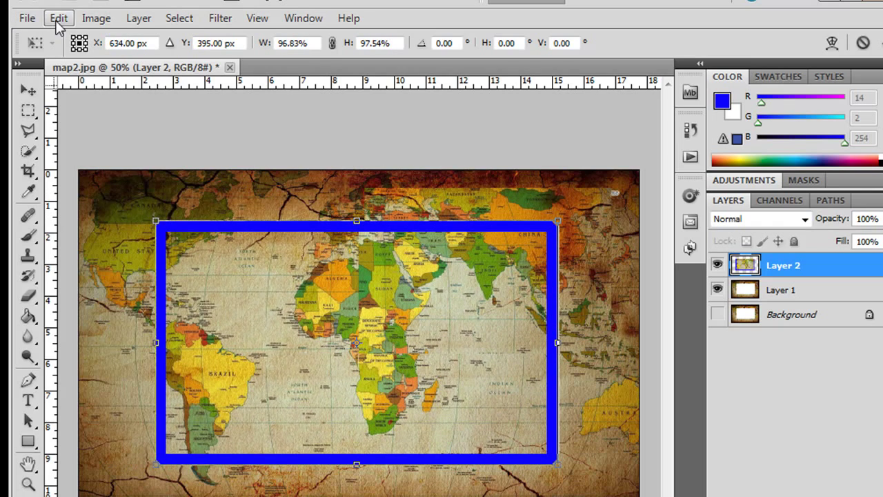
Step: Rotate the framed map slightly, to about -0.38°
{"action": "left_click", "coordinate": [58, 21]}
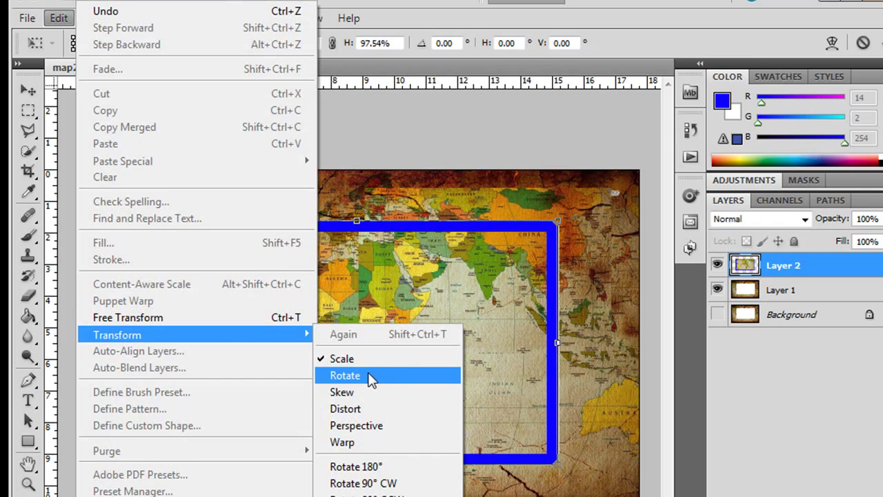
{"action": "left_click", "coordinate": [369, 376]}
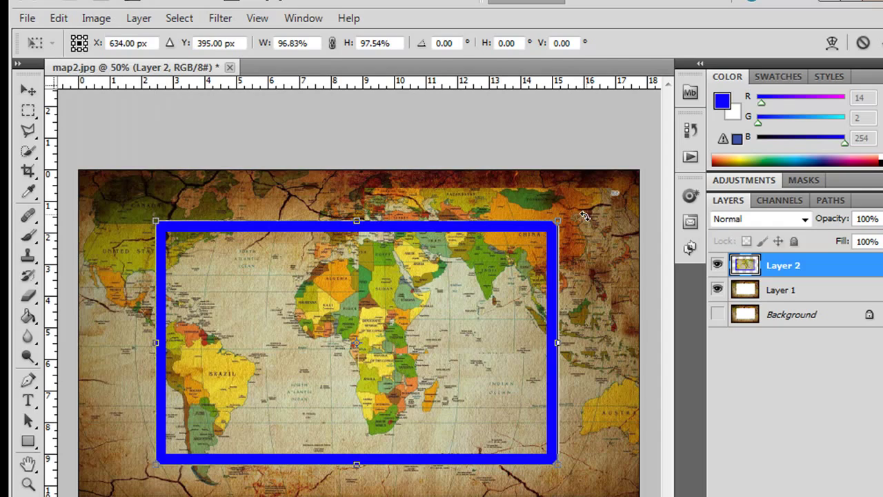
{"action": "left_click_drag", "start_coordinate": [570, 216], "coordinate": [574, 225]}
{"action": "left_click", "coordinate": [58, 18]}
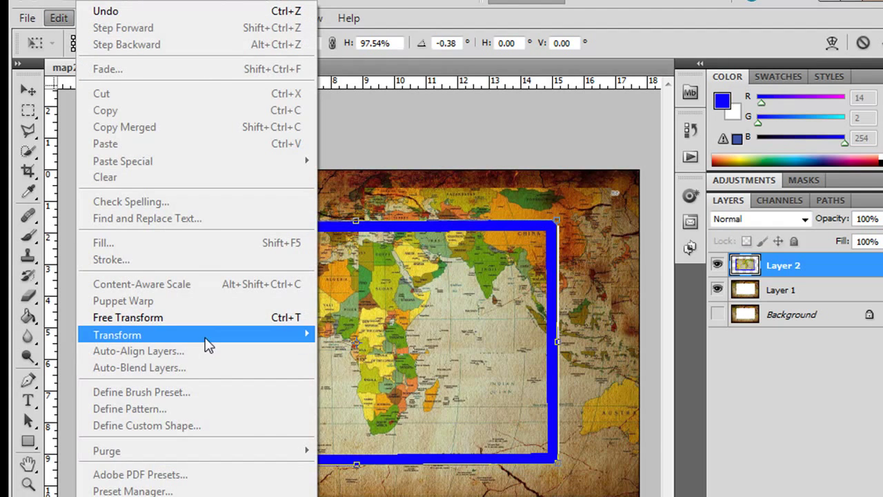
{"action": "mouse_move", "coordinate": [117, 335]}
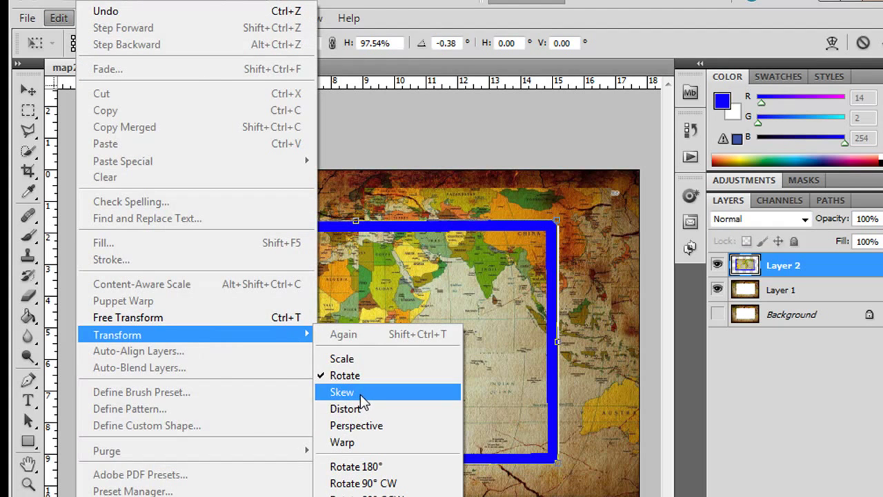
Step: Skew the framed map by slanting its edges and raising its bottom corners
{"action": "left_click", "coordinate": [360, 392]}
{"action": "left_click_drag", "start_coordinate": [560, 223], "coordinate": [497, 223]}
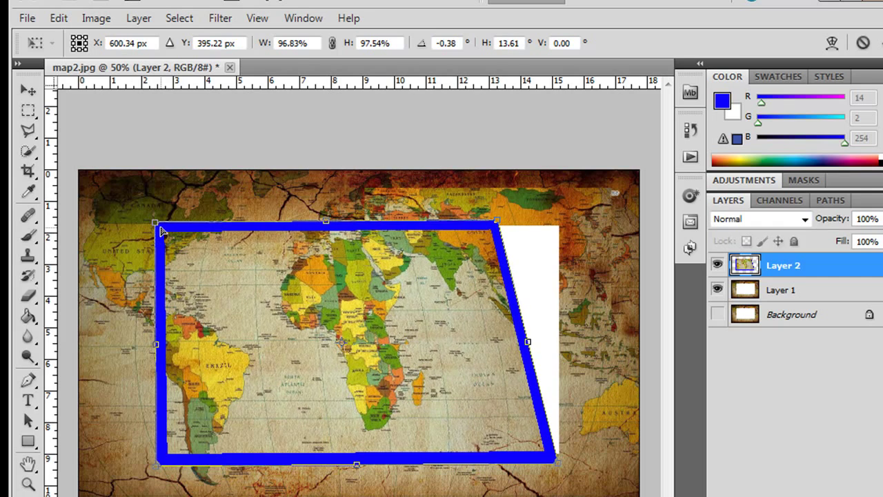
{"action": "left_click_drag", "start_coordinate": [161, 235], "coordinate": [235, 228]}
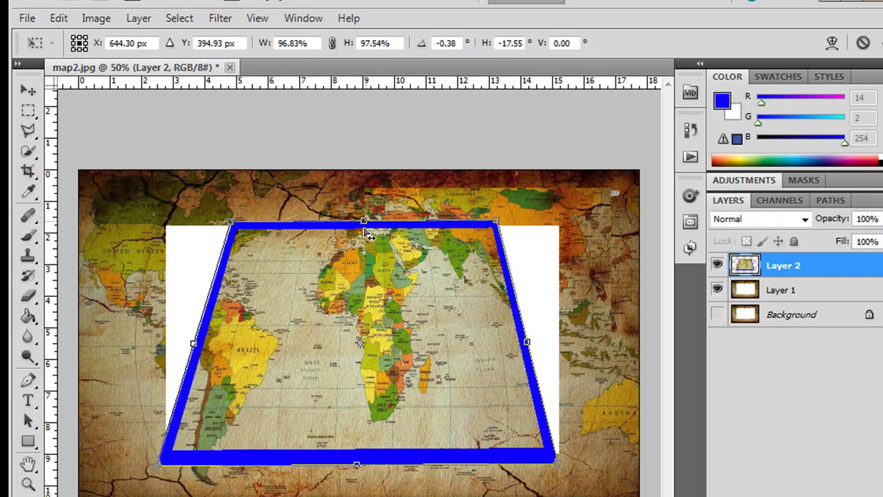
{"action": "left_click_drag", "start_coordinate": [366, 224], "coordinate": [362, 222]}
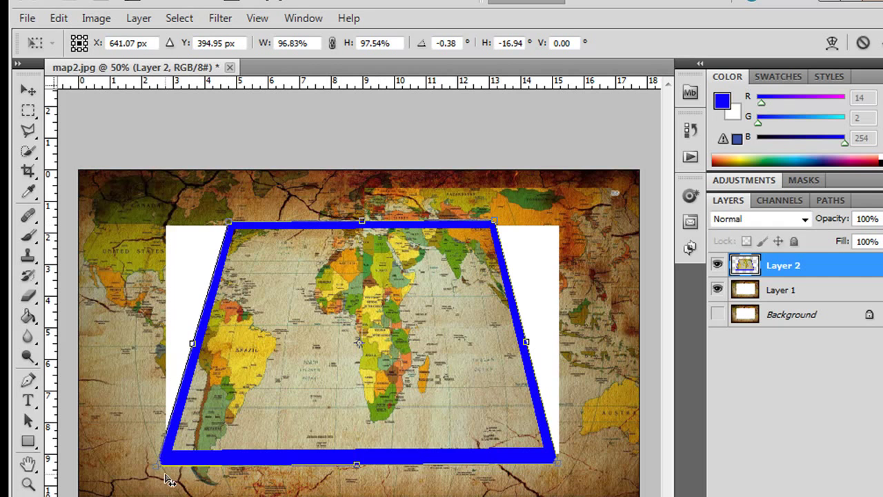
{"action": "left_click_drag", "start_coordinate": [158, 471], "coordinate": [168, 429]}
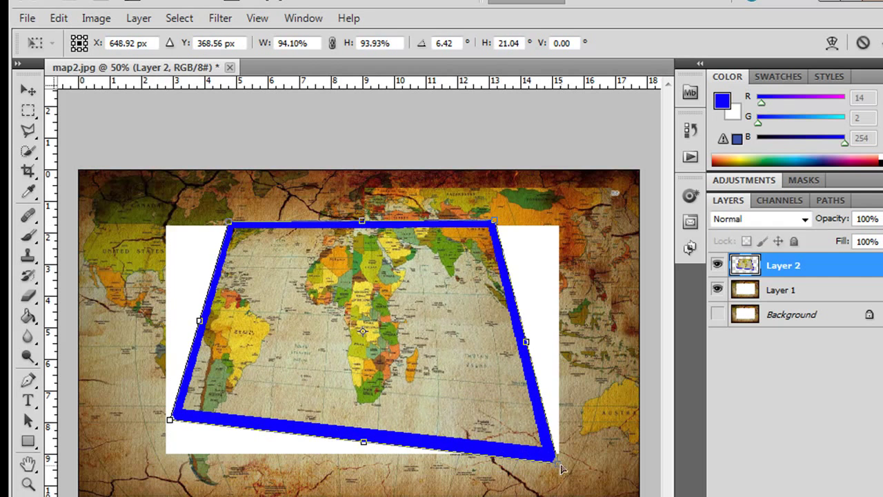
{"action": "left_click_drag", "start_coordinate": [558, 467], "coordinate": [557, 425]}
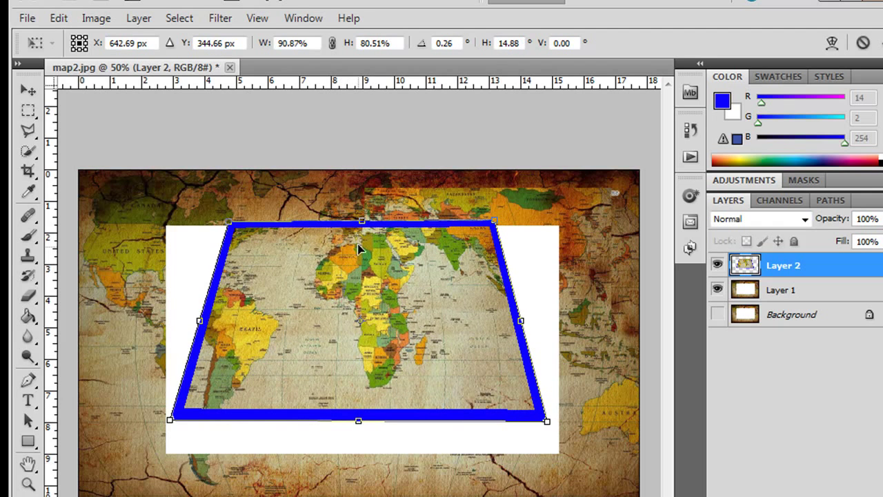
Step: Distort the map into a squashed trapezoid, then cancel the transform
{"action": "left_click", "coordinate": [59, 19]}
{"action": "mouse_move", "coordinate": [118, 334]}
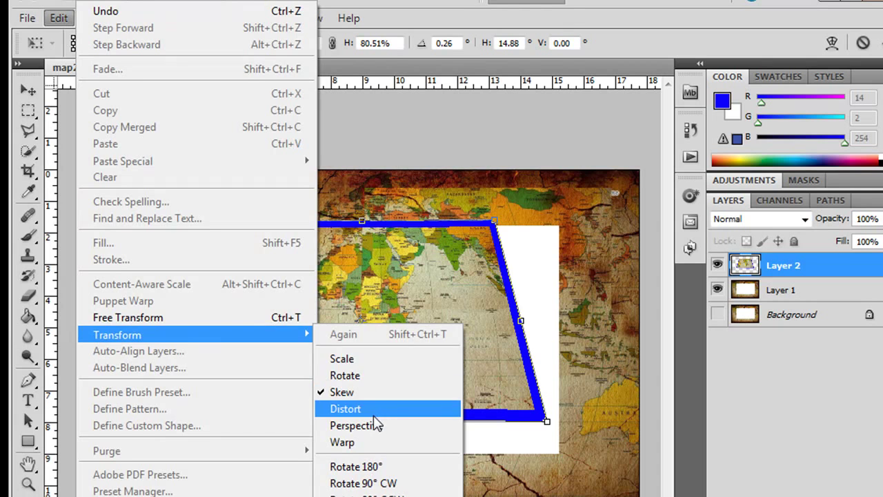
{"action": "left_click", "coordinate": [376, 412]}
{"action": "left_click_drag", "start_coordinate": [363, 224], "coordinate": [362, 287]}
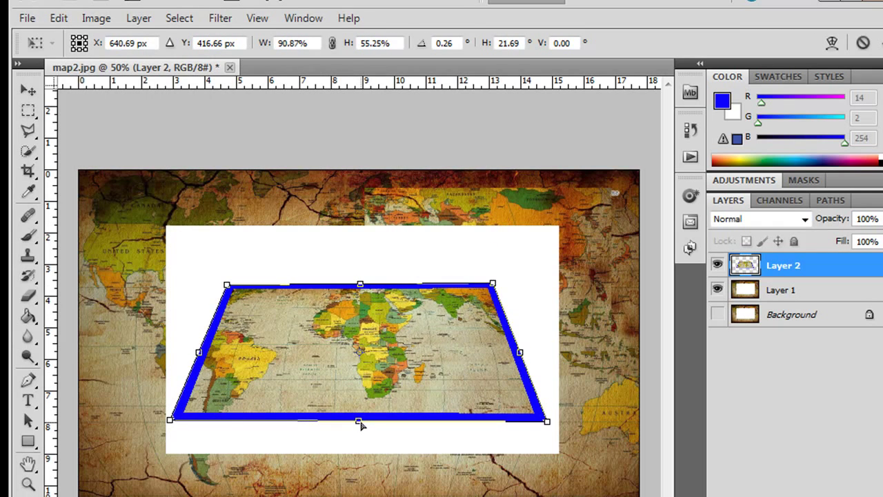
{"action": "left_click_drag", "start_coordinate": [360, 423], "coordinate": [358, 373]}
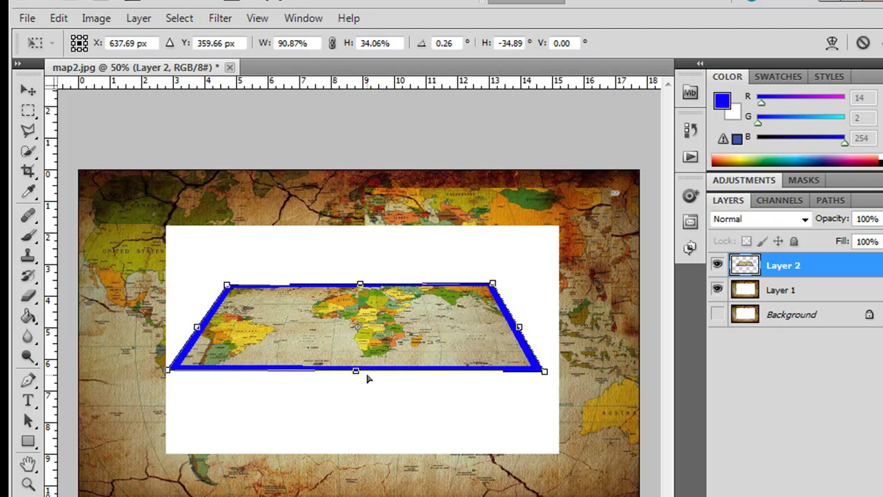
{"action": "left_click", "coordinate": [862, 43]}
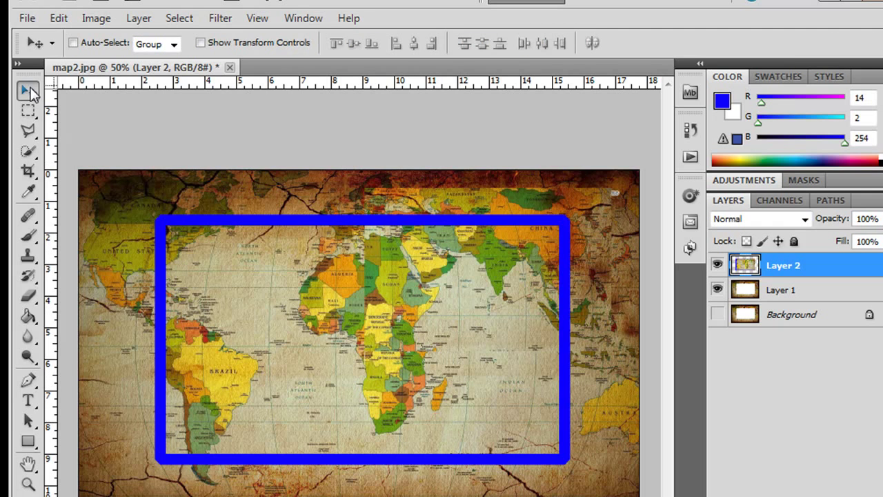
Step: Taper the map's top with a Perspective transform, then undo it
{"action": "left_click", "coordinate": [62, 19]}
{"action": "mouse_move", "coordinate": [117, 335]}
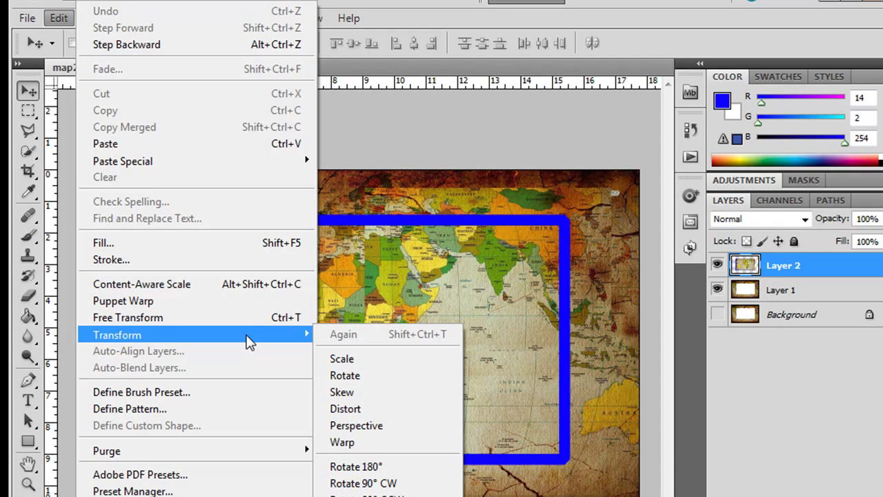
{"action": "left_click", "coordinate": [348, 432]}
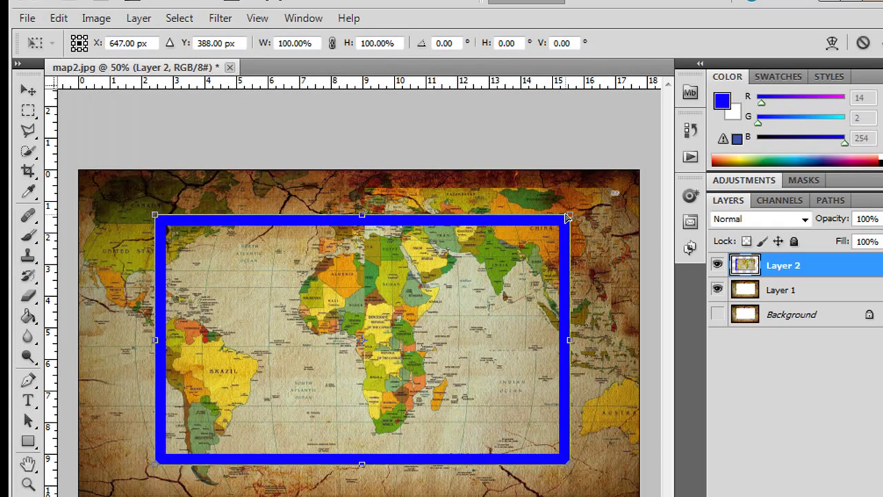
{"action": "mouse_move", "coordinate": [570, 216]}
{"action": "left_mouse_down"}
{"action": "mouse_move", "coordinate": [470, 230]}
{"action": "mouse_move", "coordinate": [517, 258]}
{"action": "left_mouse_up"}
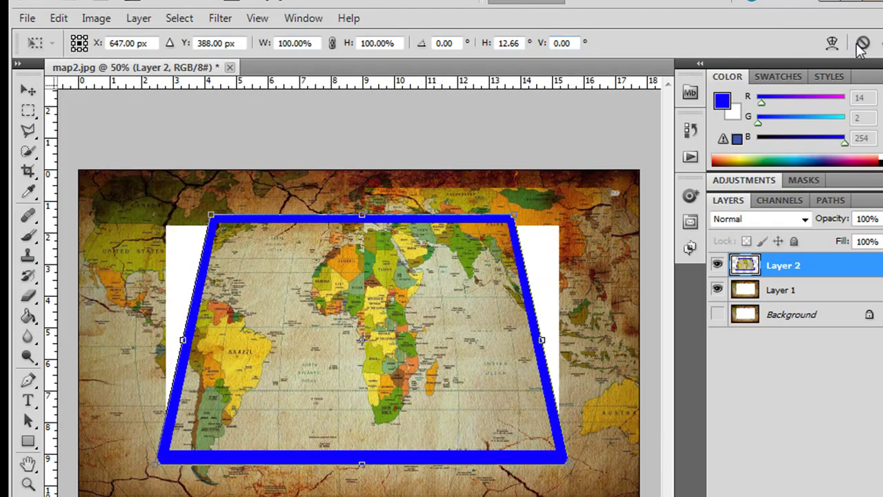
{"action": "key", "text": "ctrl+z"}
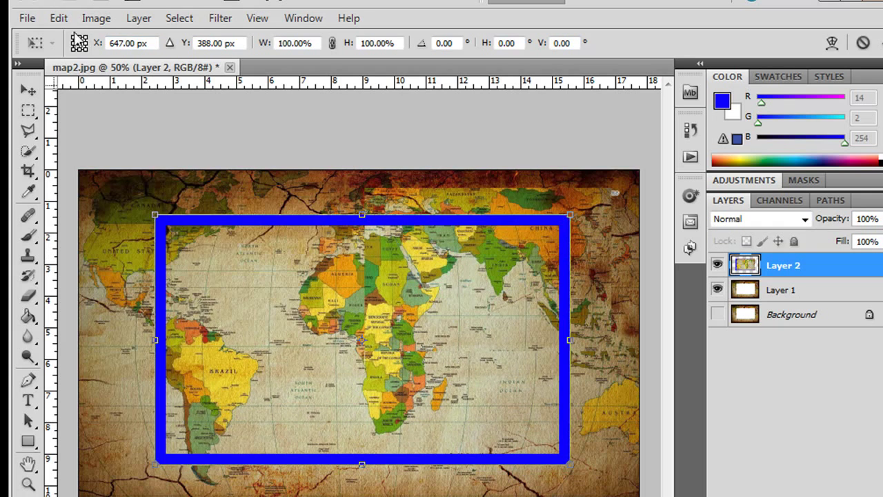
{"action": "left_click", "coordinate": [59, 17]}
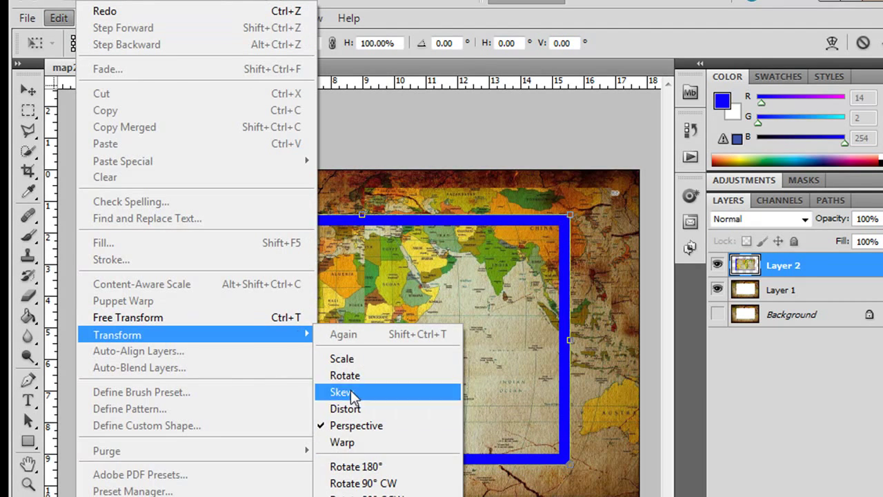
Step: Warp the map, trying the Arc, Arc Upper, Arch, Bulge and Shell Upper presets
{"action": "left_click", "coordinate": [354, 441]}
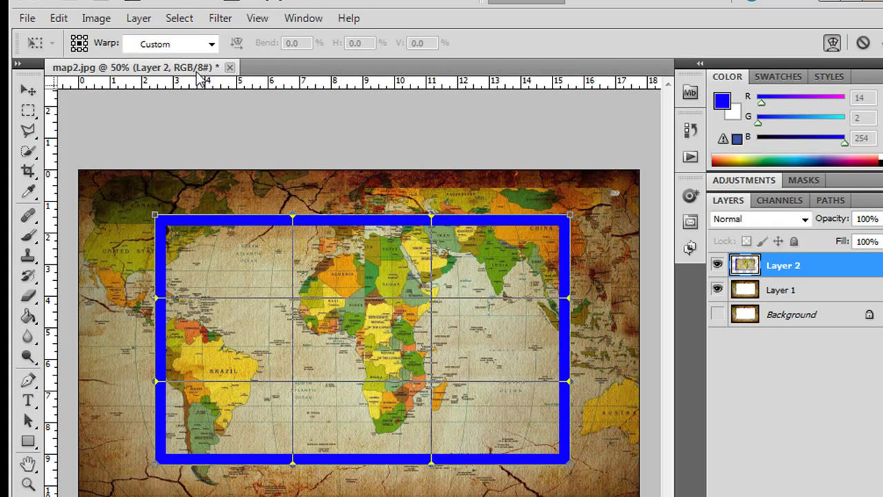
{"action": "left_click", "coordinate": [211, 44]}
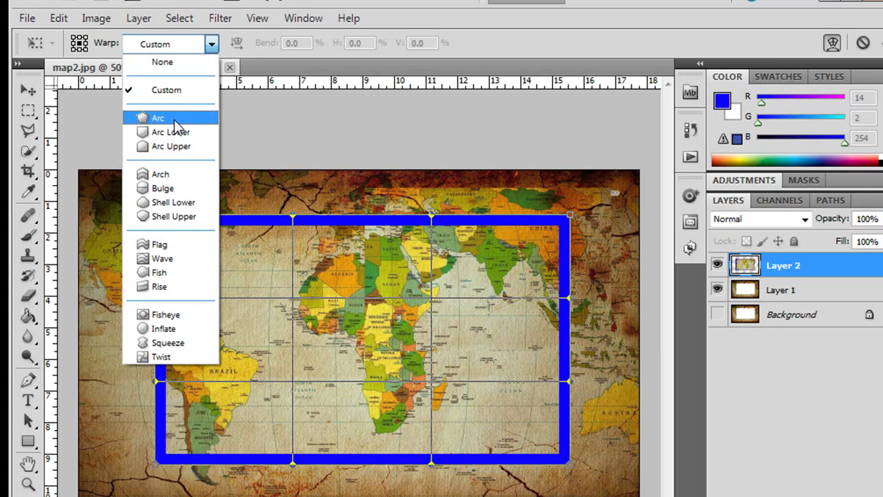
{"action": "left_click", "coordinate": [175, 122]}
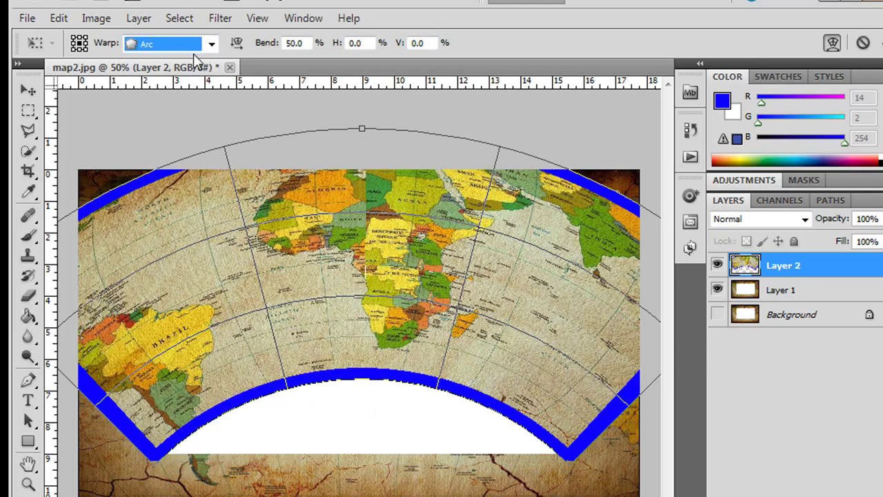
{"action": "left_click", "coordinate": [211, 44]}
{"action": "left_click", "coordinate": [177, 145]}
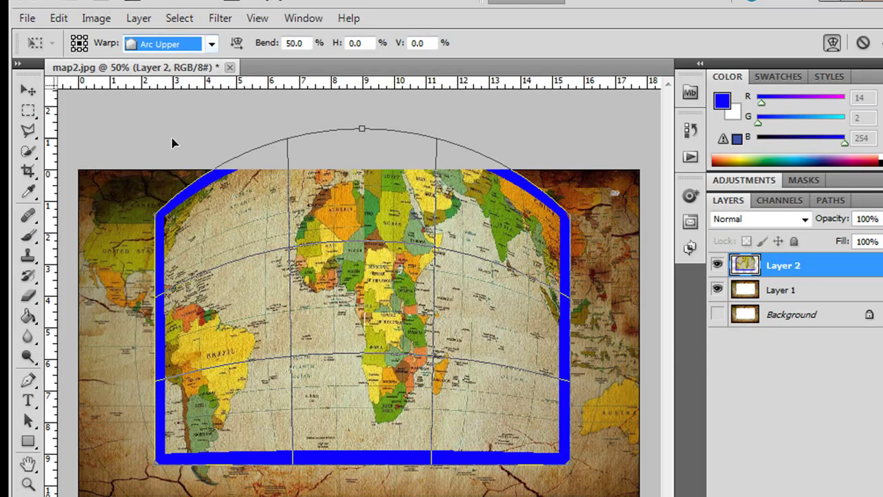
{"action": "left_click", "coordinate": [211, 45]}
{"action": "left_click", "coordinate": [159, 173]}
{"action": "left_click", "coordinate": [211, 44]}
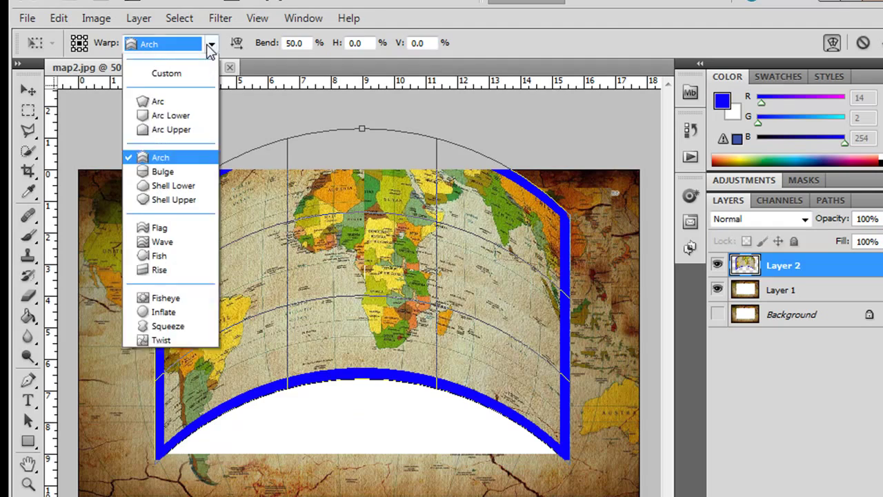
{"action": "left_click", "coordinate": [177, 189]}
{"action": "left_click", "coordinate": [212, 44]}
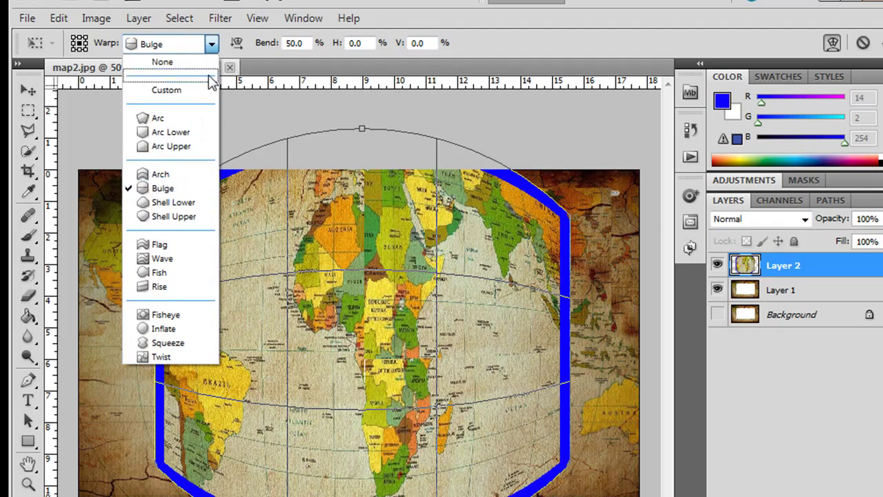
{"action": "left_click", "coordinate": [173, 216]}
{"action": "left_click", "coordinate": [211, 46]}
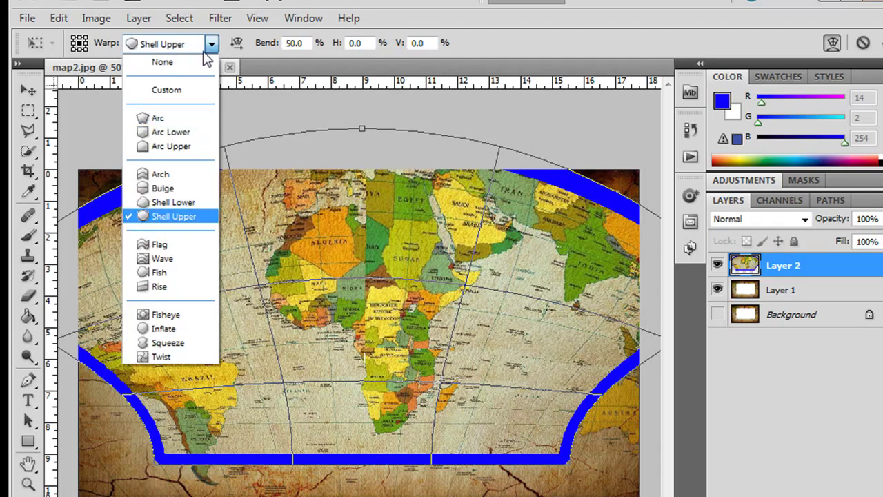
Step: Apply the Fish warp at 100 bend and commit it
{"action": "left_click", "coordinate": [184, 272]}
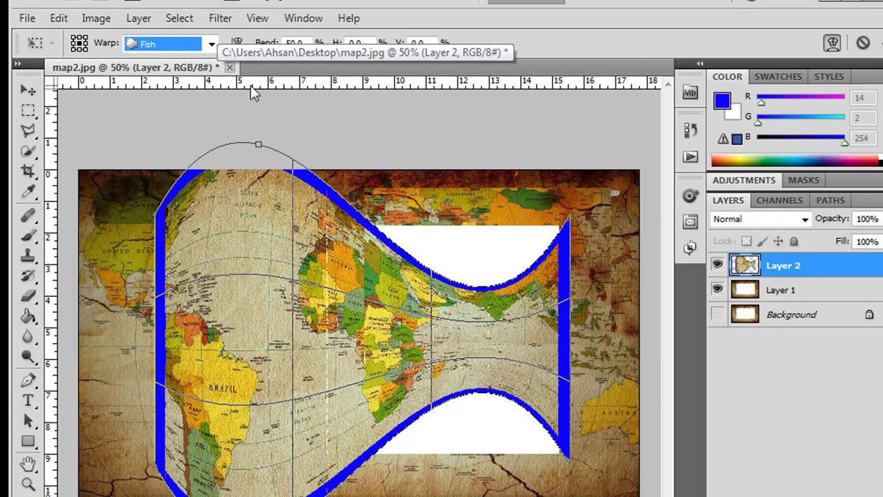
{"action": "left_click", "coordinate": [296, 43]}
{"action": "left_click_drag", "start_coordinate": [270, 51], "coordinate": [270, 52]}
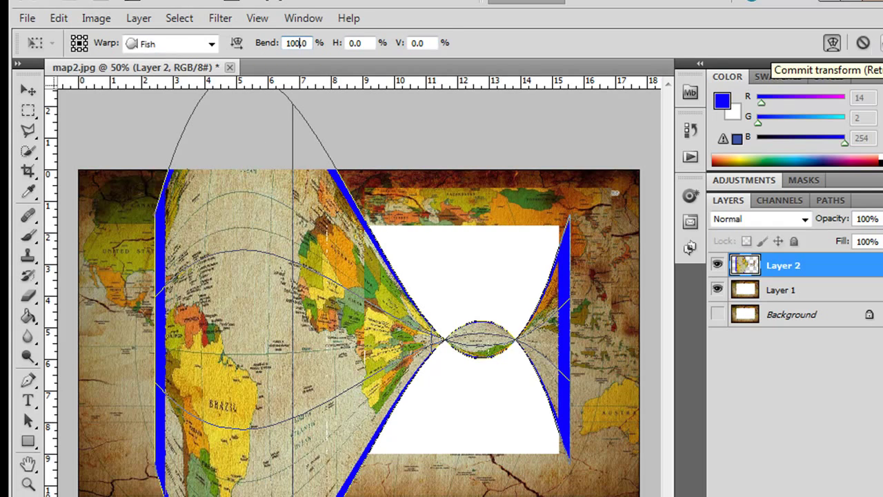
{"action": "left_click", "coordinate": [879, 42]}
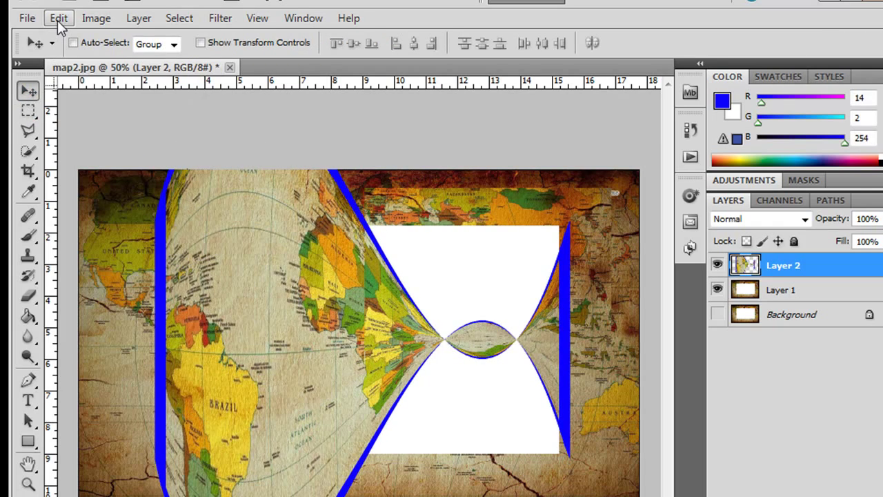
Step: Rotate the map 90° CW, then undo back to the unwarped rectangle
{"action": "left_click", "coordinate": [59, 18]}
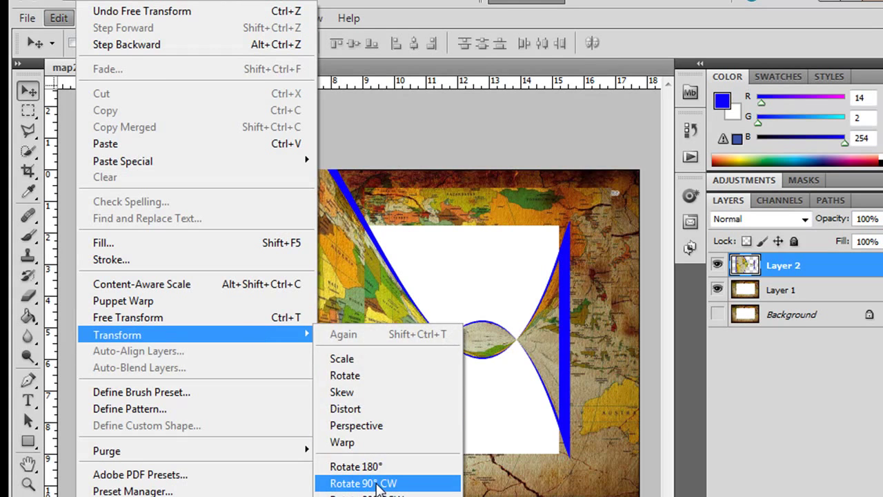
{"action": "left_click", "coordinate": [377, 483]}
{"action": "key", "text": "ctrl+z"}
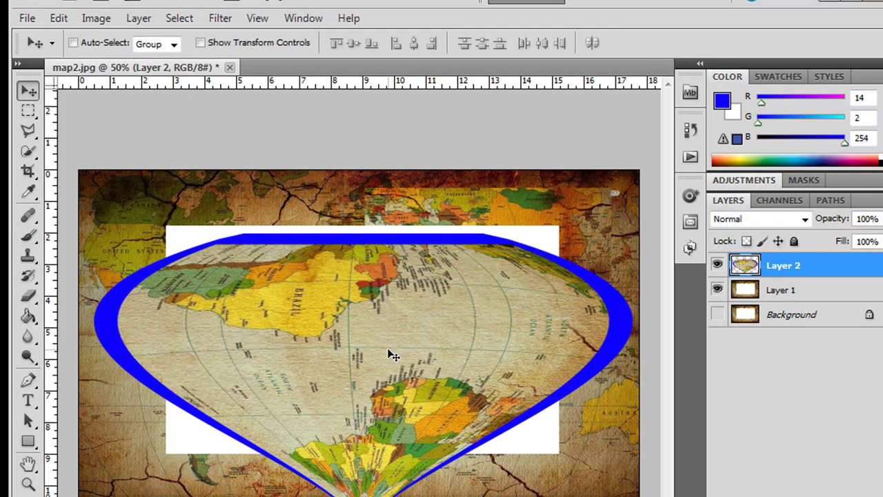
{"action": "key", "text": "ctrl+z"}
{"action": "key", "text": "ctrl+z"}
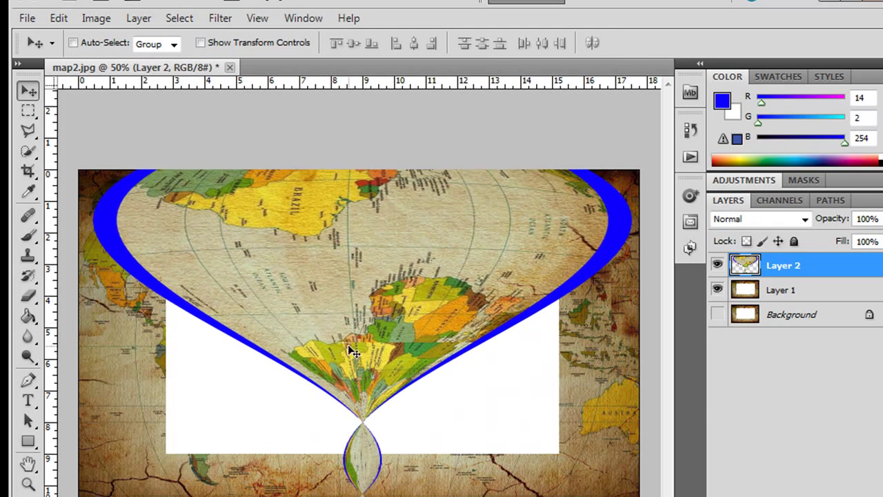
{"action": "key", "text": "ctrl+z"}
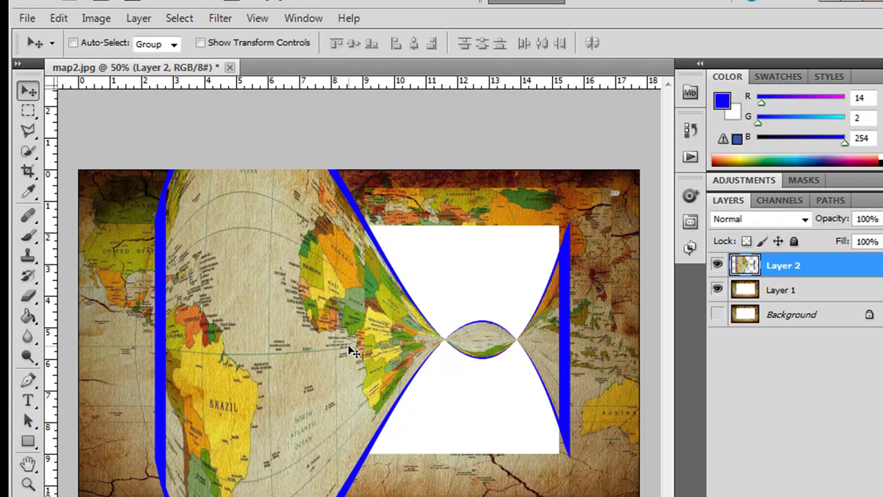
{"action": "key", "text": "ctrl+z"}
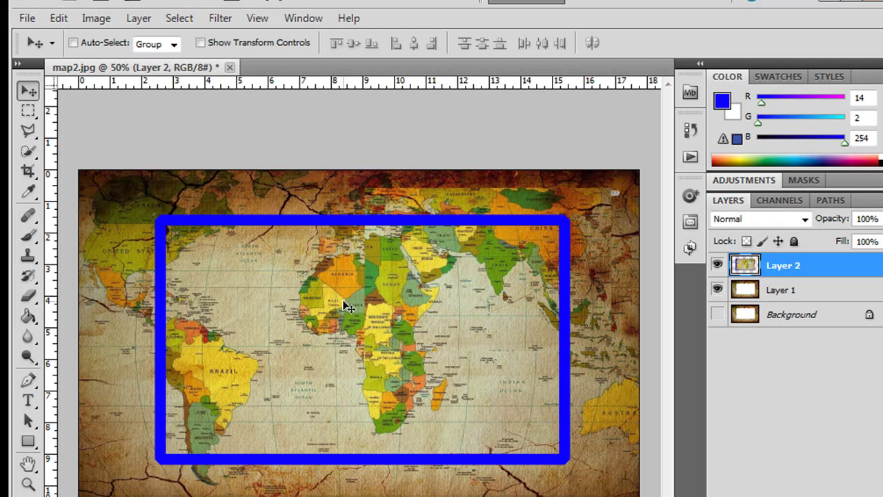
Step: Select a vertical strip across the map's middle on a new layer and fill it blue
{"action": "left_click", "coordinate": [59, 19]}
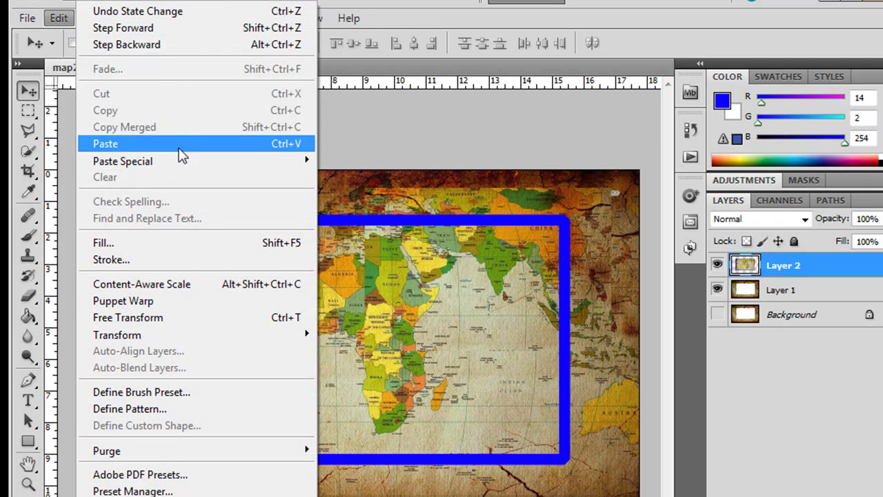
{"action": "key", "text": "Escape"}
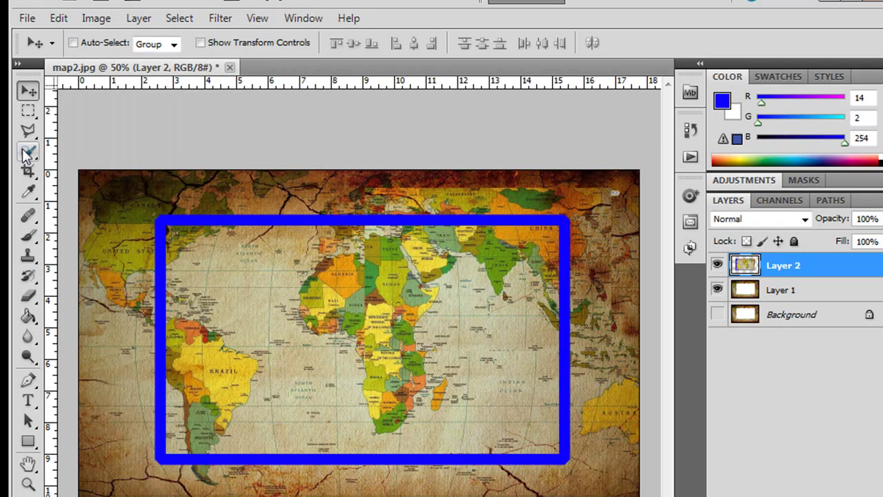
{"action": "left_click", "coordinate": [28, 110]}
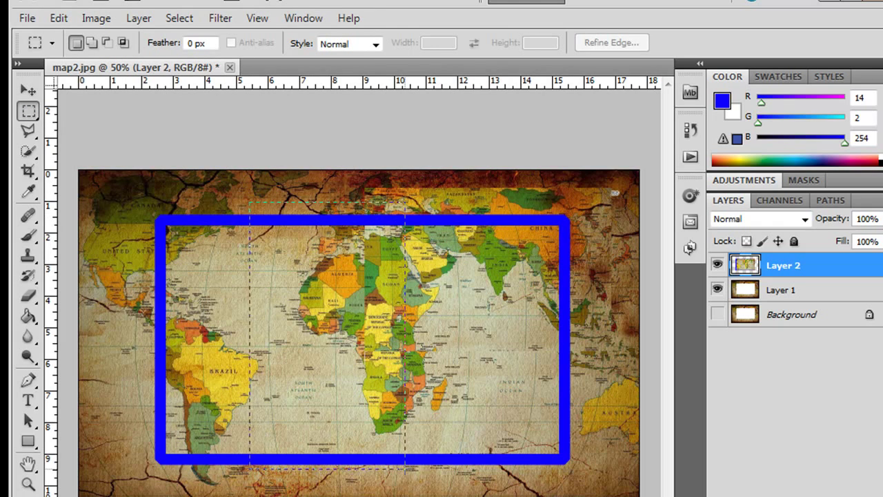
{"action": "mouse_move", "coordinate": [391, 487]}
{"action": "left_mouse_down"}
{"action": "mouse_move", "coordinate": [383, 488]}
{"action": "mouse_move", "coordinate": [395, 493]}
{"action": "left_mouse_up"}
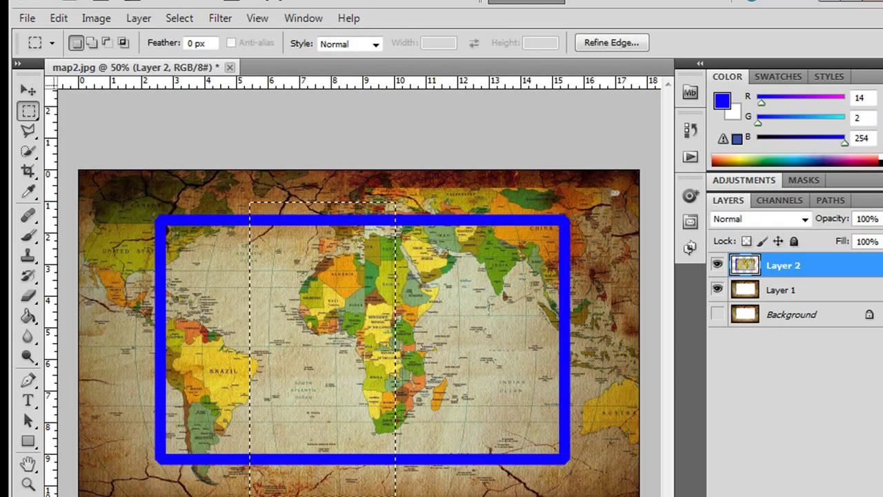
{"action": "key", "text": "ctrl+shift+alt+n"}
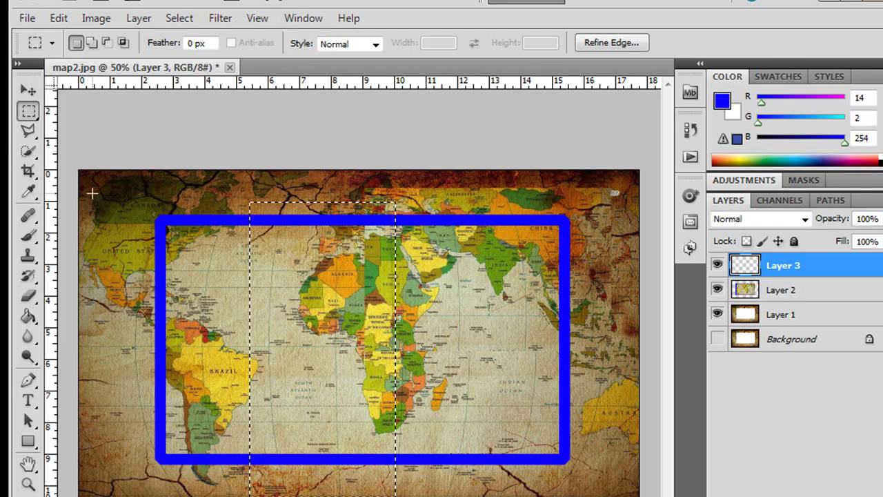
{"action": "key", "text": "alt+BackSpace"}
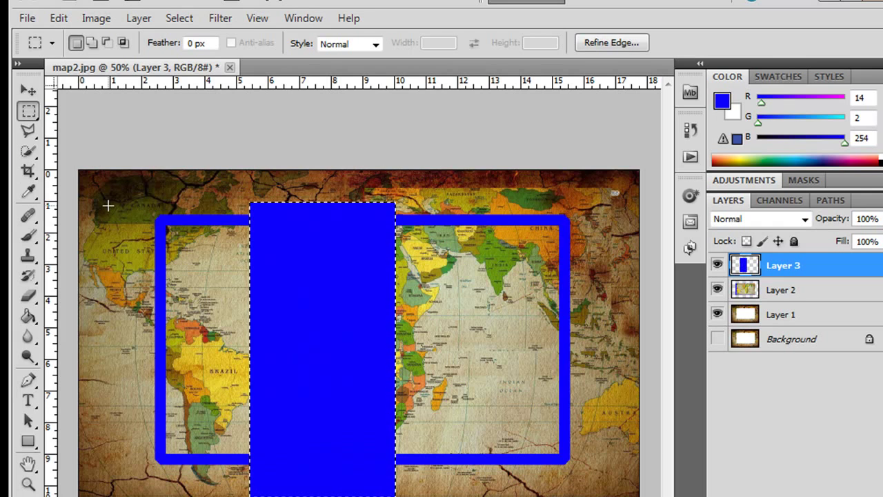
Step: Add a Pattern Overlay with the dark grey-green crumpled texture to the strip
{"action": "right_click", "coordinate": [748, 268]}
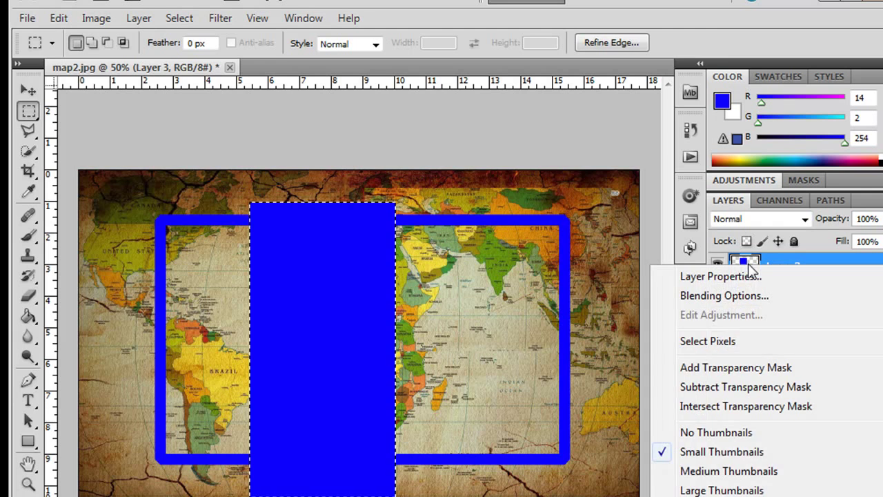
{"action": "left_click", "coordinate": [711, 297]}
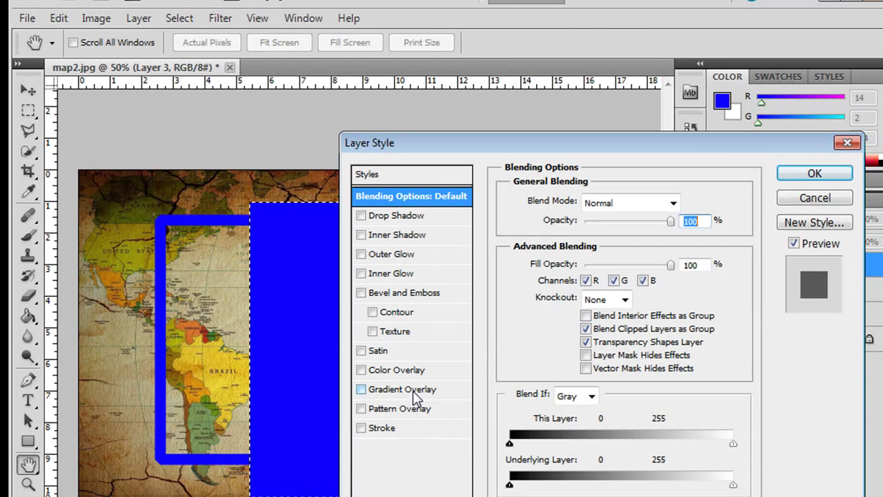
{"action": "left_click", "coordinate": [412, 414]}
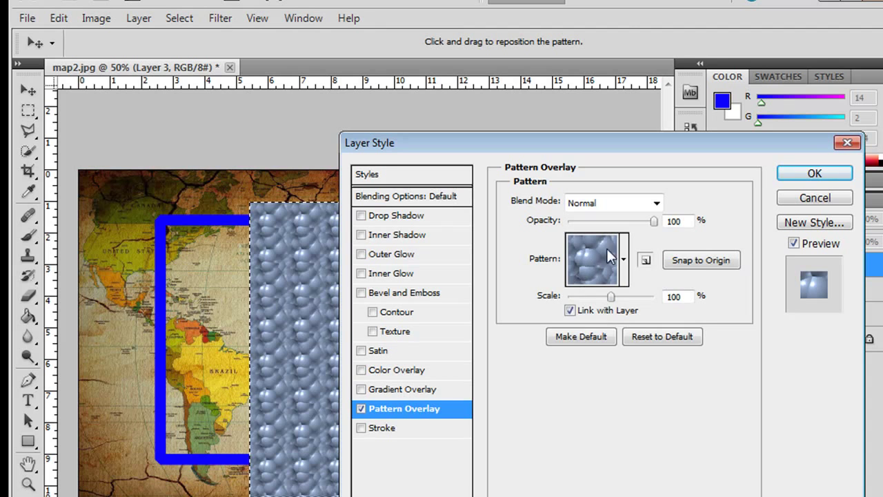
{"action": "left_click", "coordinate": [623, 260]}
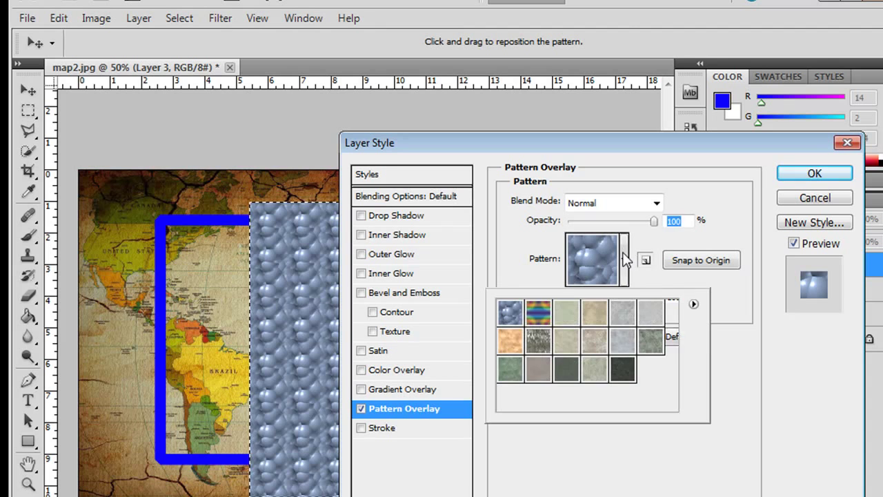
{"action": "left_click", "coordinate": [655, 344]}
{"action": "left_click", "coordinate": [810, 173]}
{"action": "left_click", "coordinate": [809, 169]}
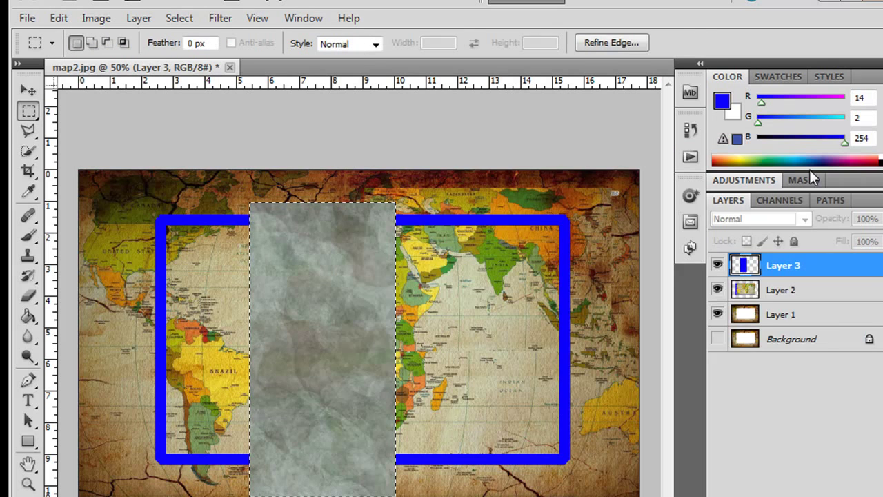
{"action": "left_click", "coordinate": [27, 91]}
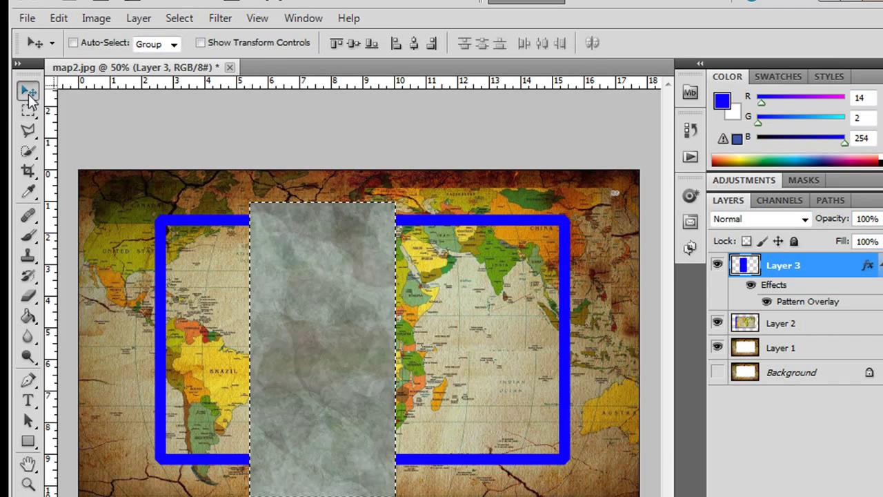
{"action": "left_click", "coordinate": [59, 17]}
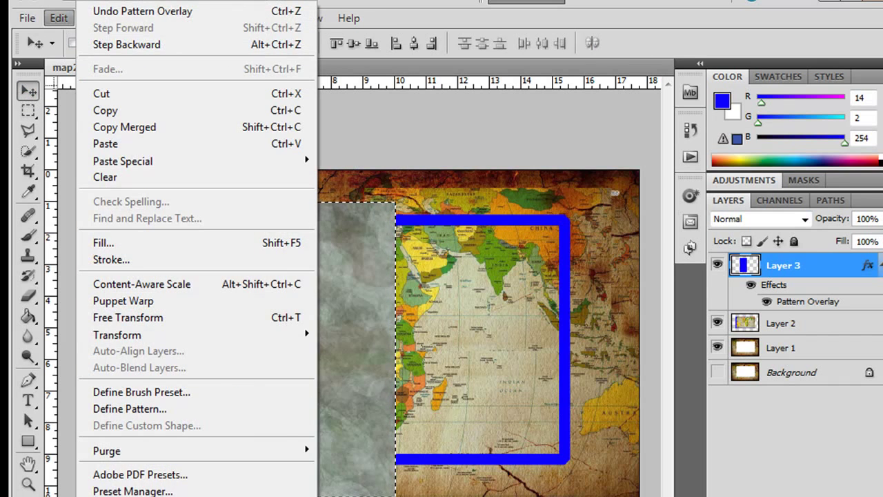
{"action": "left_click", "coordinate": [59, 18]}
{"action": "key", "text": "ctrl+t"}
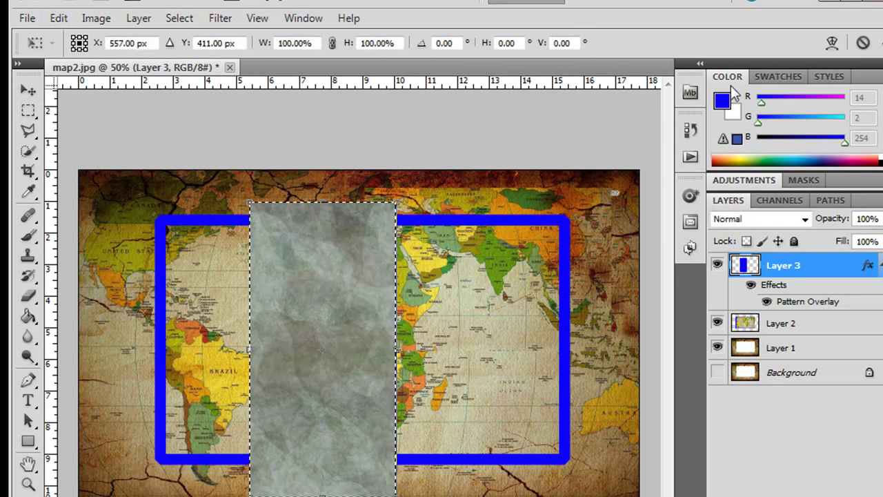
{"action": "left_click", "coordinate": [830, 45]}
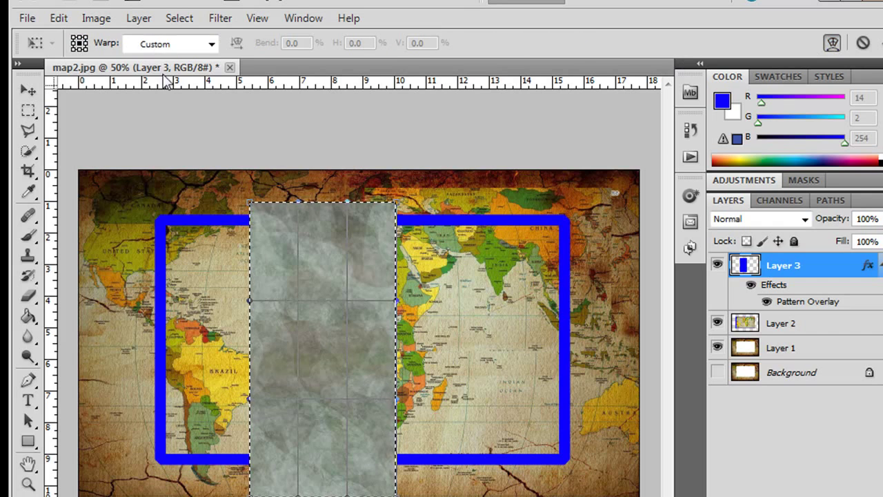
{"action": "left_click", "coordinate": [211, 44]}
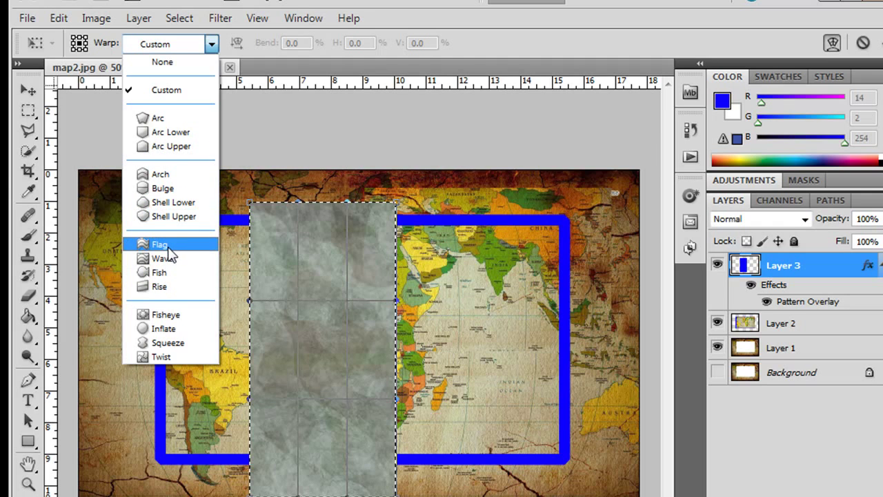
{"action": "left_click", "coordinate": [169, 272]}
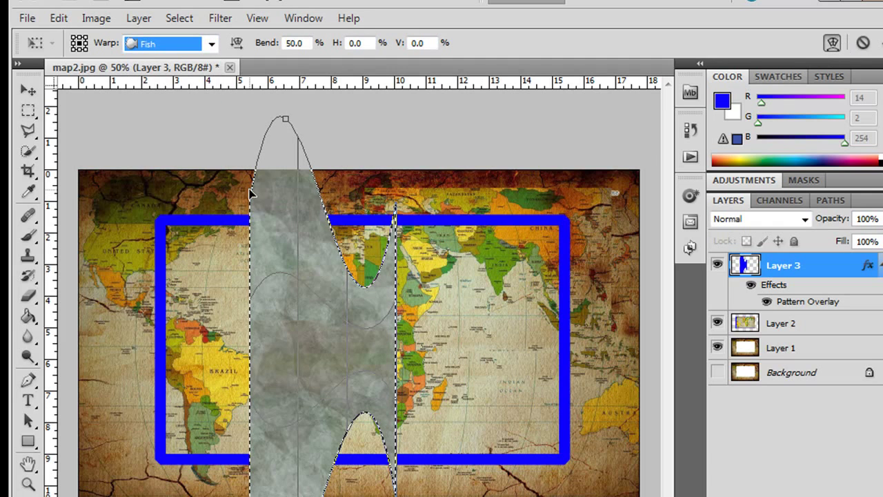
{"action": "left_click", "coordinate": [293, 43]}
{"action": "type", "text": "100"}
{"action": "key", "text": "Return"}
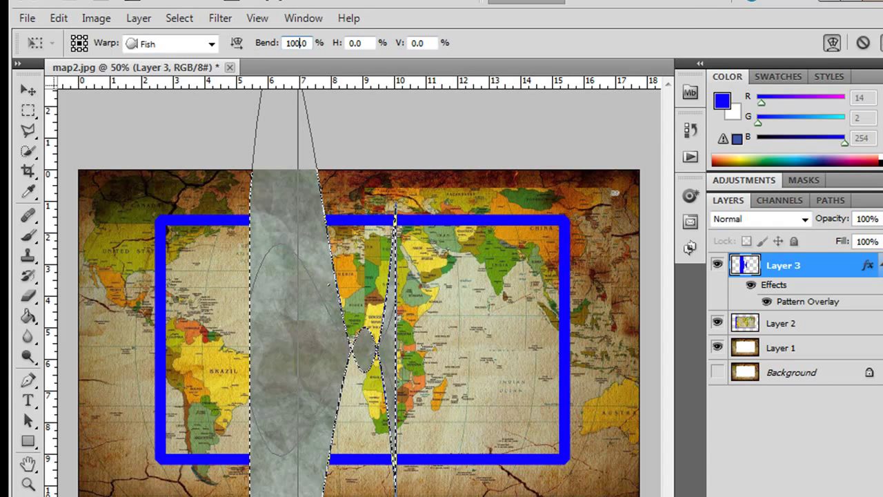
{"action": "key", "text": "Return"}
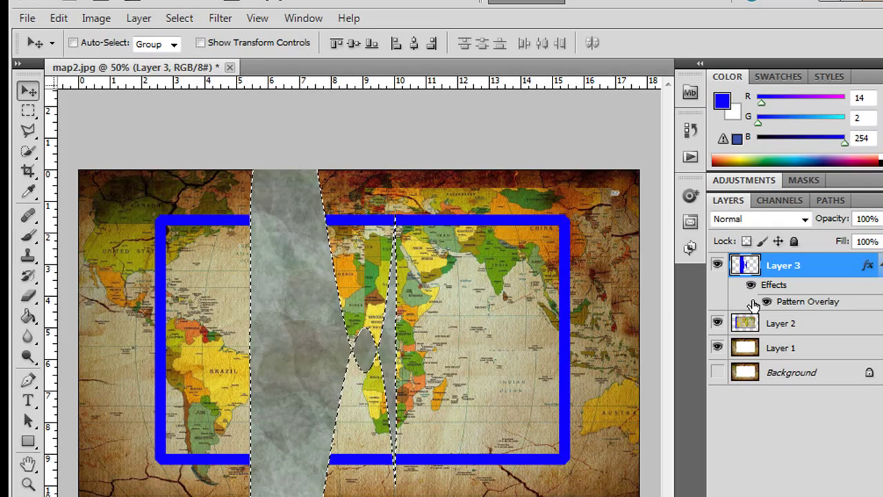
{"action": "key", "text": "ctrl+z"}
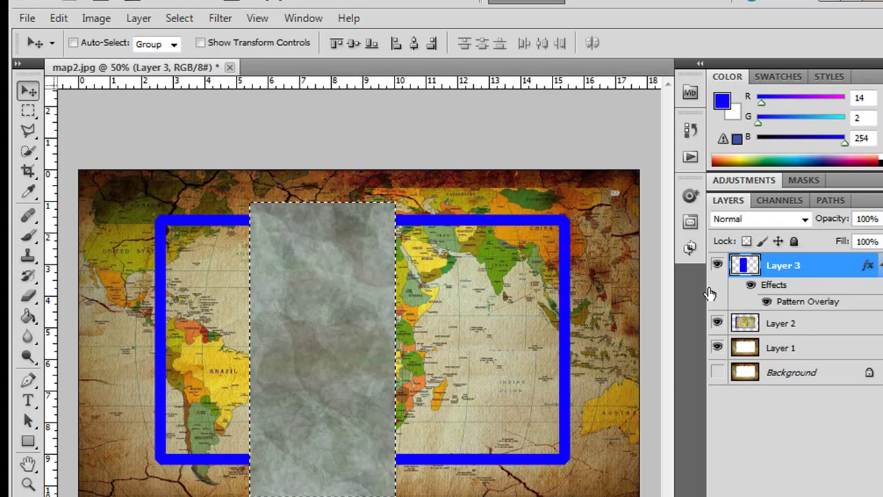
Step: Add a Gradient Overlay using the Orange, Yellow, Orange preset to Layer 3's strip
{"action": "right_click", "coordinate": [804, 303]}
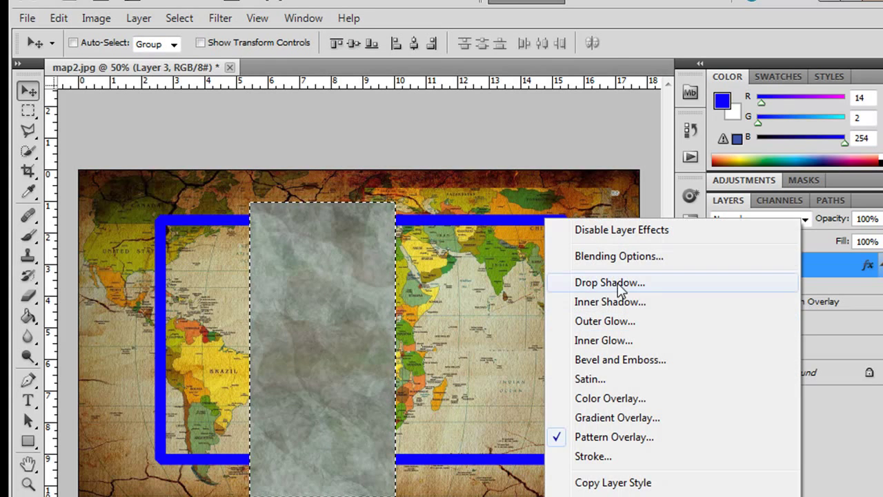
{"action": "left_click", "coordinate": [607, 256]}
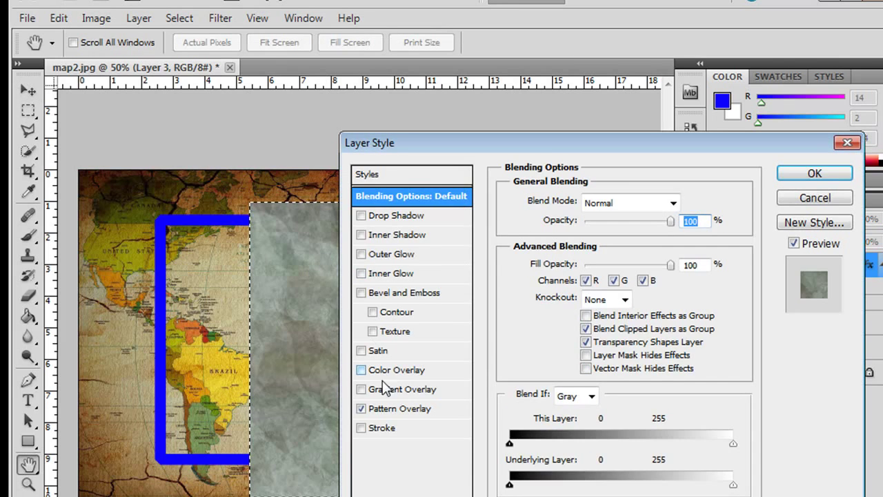
{"action": "left_click", "coordinate": [408, 391]}
{"action": "left_click", "coordinate": [624, 239]}
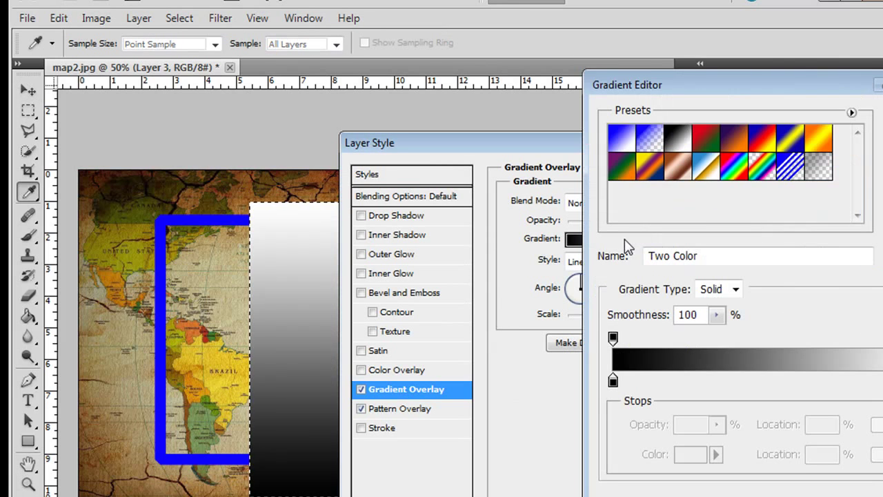
{"action": "left_click", "coordinate": [822, 144]}
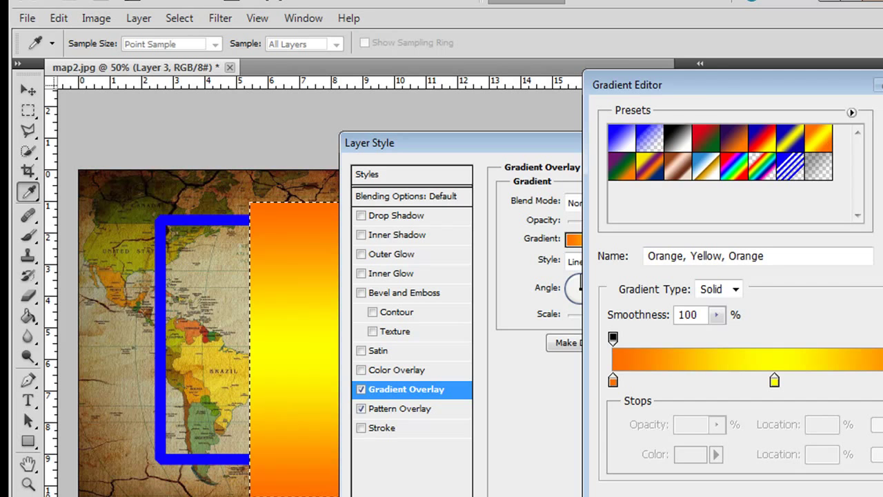
{"action": "key", "text": "Return"}
{"action": "left_click", "coordinate": [809, 173]}
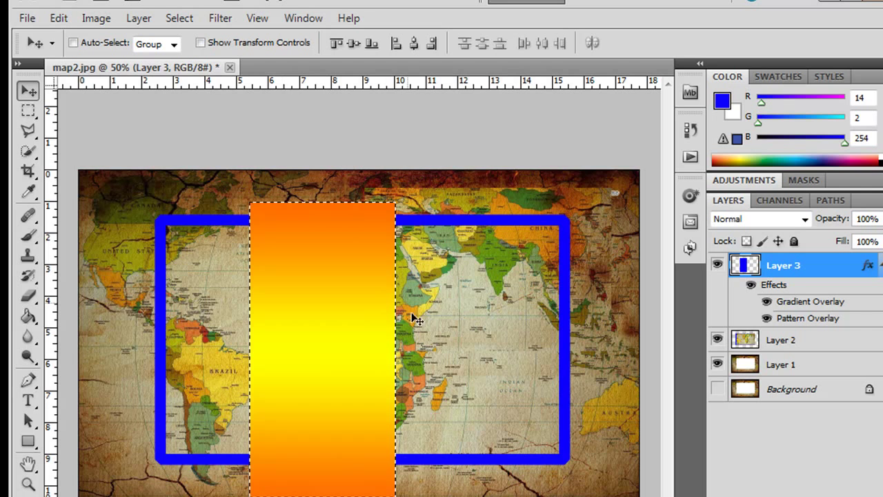
{"action": "left_click", "coordinate": [59, 18]}
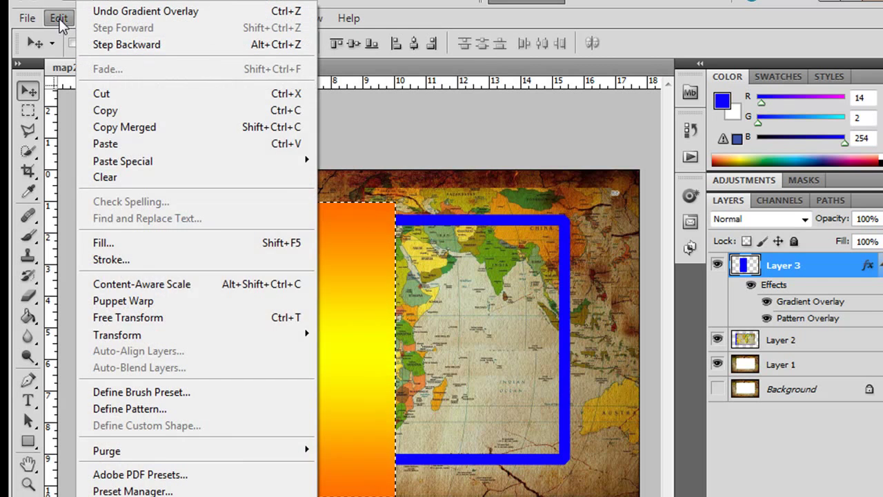
{"action": "mouse_move", "coordinate": [117, 334]}
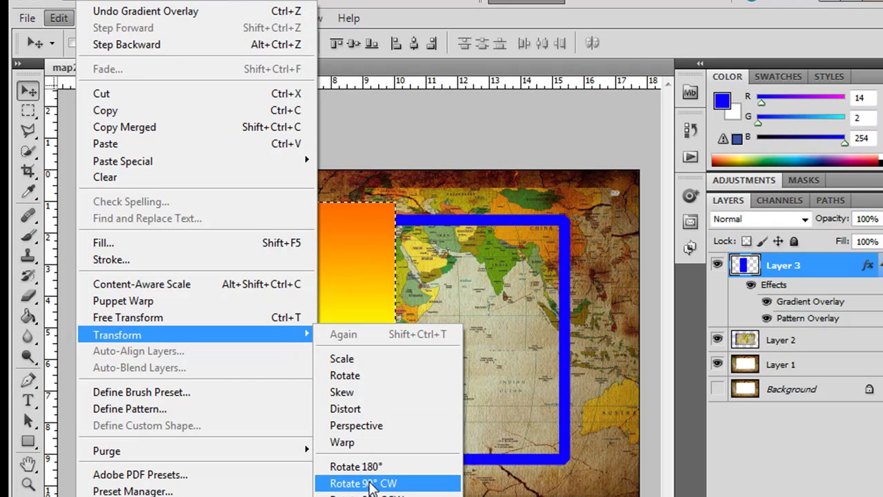
Step: Shorten the gradient strip slightly from its top with Free Transform, then deselect
{"action": "left_click", "coordinate": [373, 484]}
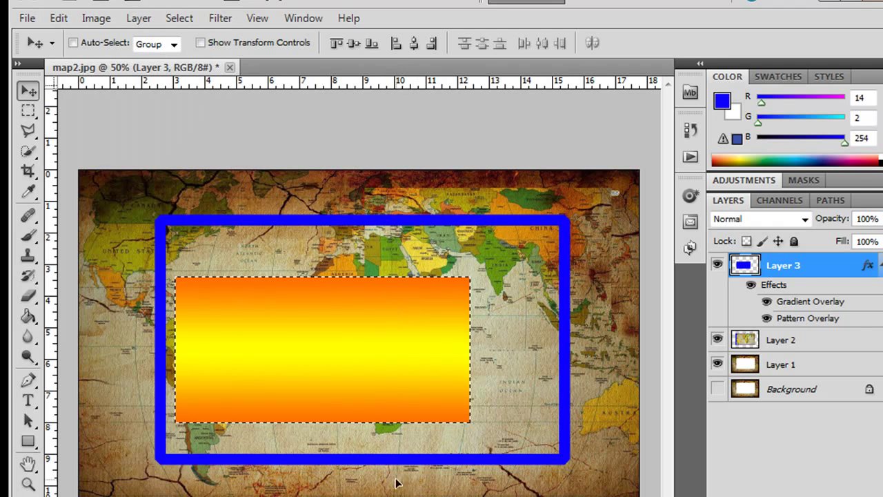
{"action": "left_click", "coordinate": [27, 91]}
{"action": "key", "text": "ctrl+t"}
{"action": "mouse_move", "coordinate": [323, 277]}
{"action": "left_mouse_down"}
{"action": "mouse_move", "coordinate": [317, 334]}
{"action": "mouse_move", "coordinate": [323, 288]}
{"action": "left_mouse_up"}
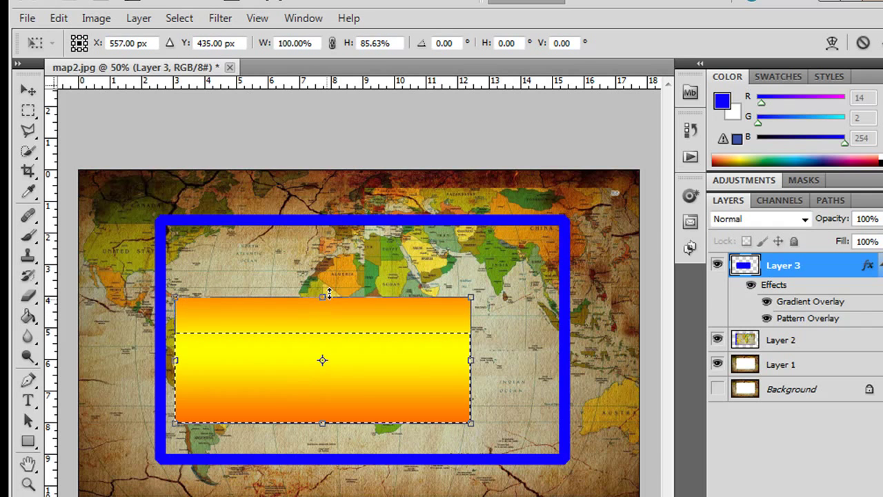
{"action": "key", "text": "Return"}
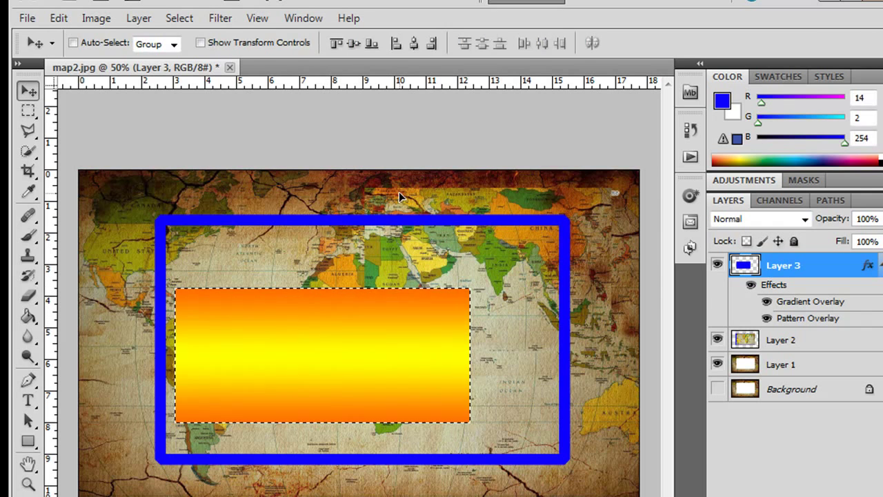
{"action": "key", "text": "ctrl+d"}
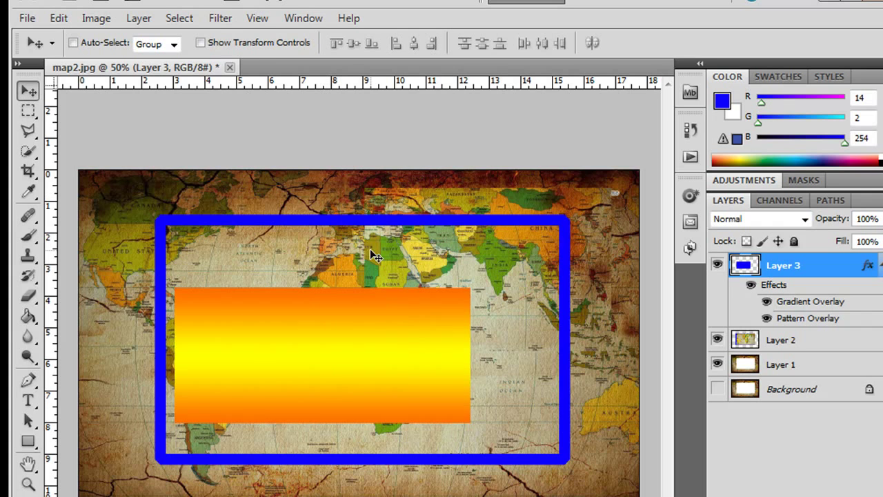
{"action": "left_click", "coordinate": [58, 18]}
{"action": "mouse_move", "coordinate": [118, 334]}
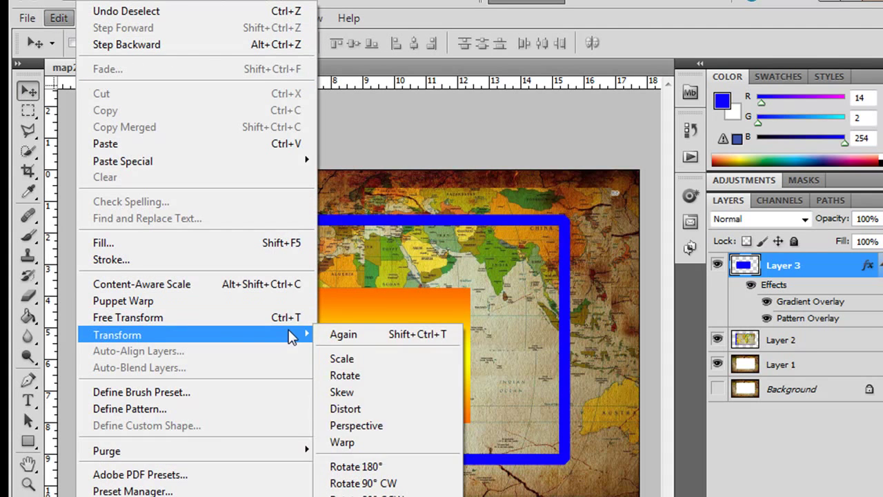
{"action": "left_click", "coordinate": [654, 53]}
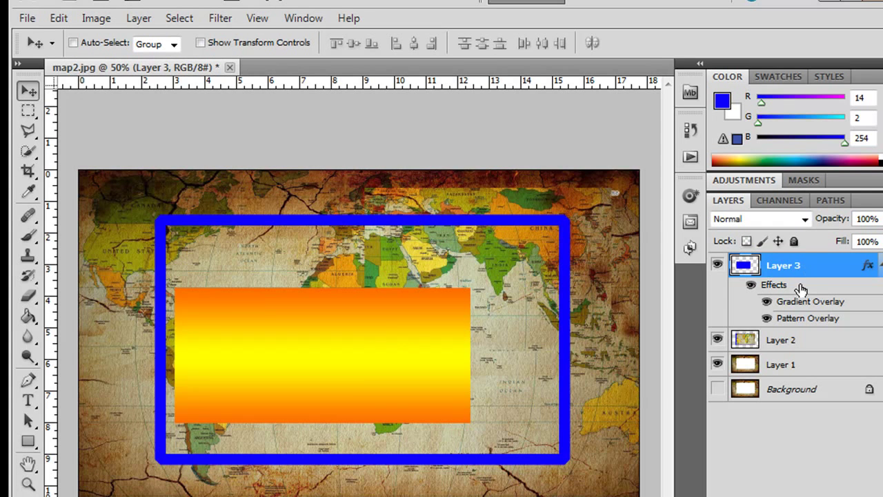
Step: Convert Layer 3 to a Smart Object, rotate it 90° clockwise, and nudge the band down
{"action": "right_click", "coordinate": [804, 265]}
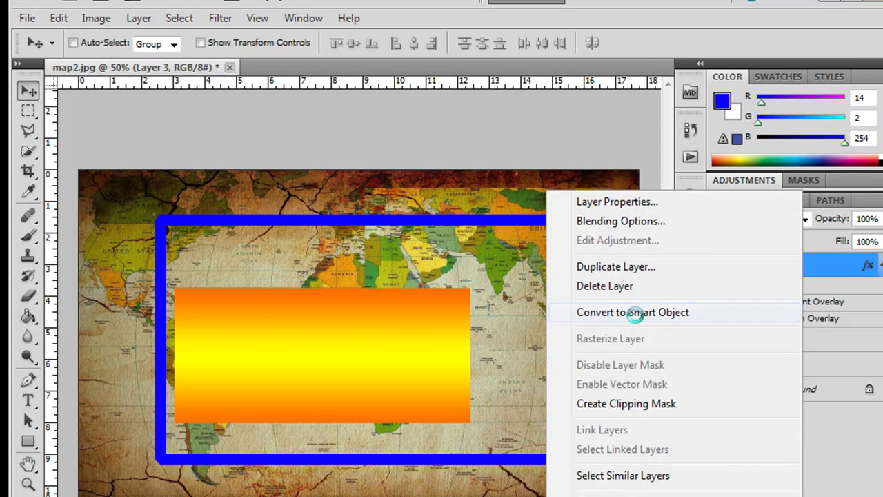
{"action": "left_click", "coordinate": [630, 312]}
{"action": "left_click", "coordinate": [59, 18]}
{"action": "mouse_move", "coordinate": [117, 335]}
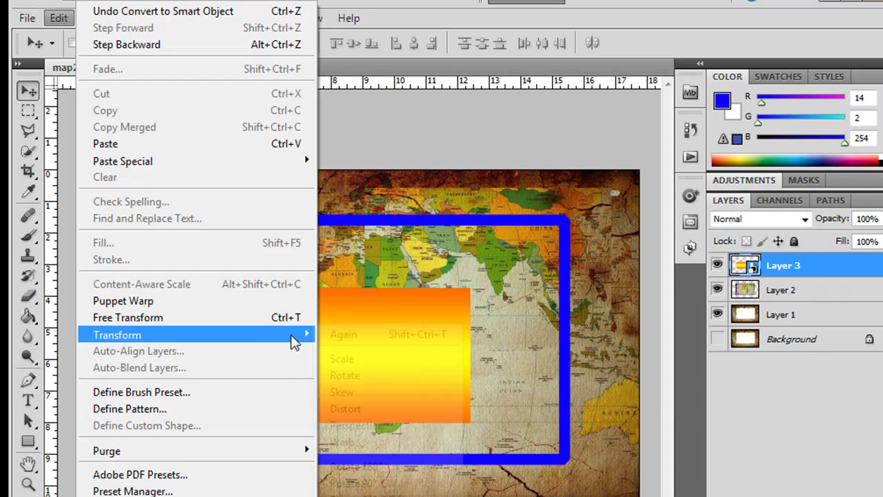
{"action": "left_click", "coordinate": [363, 482]}
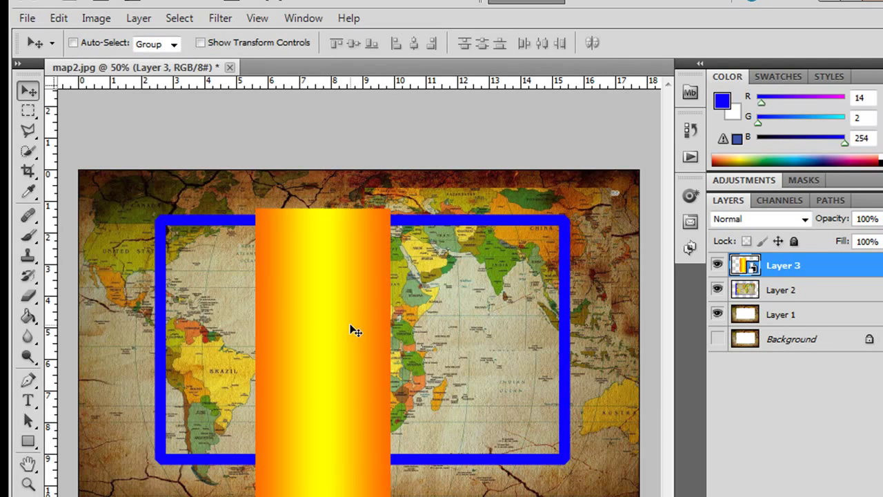
{"action": "left_click_drag", "start_coordinate": [336, 274], "coordinate": [332, 291]}
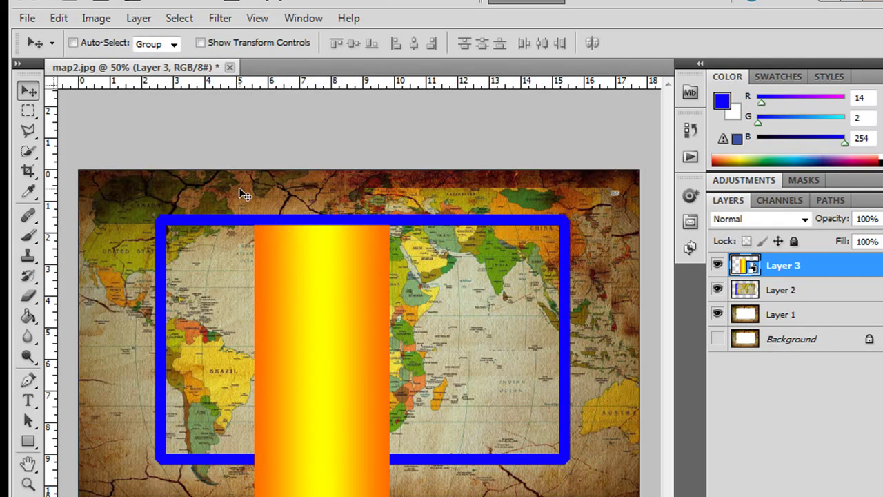
Step: Narrow the gradient band and move it left over South America
{"action": "key", "text": "ctrl+t"}
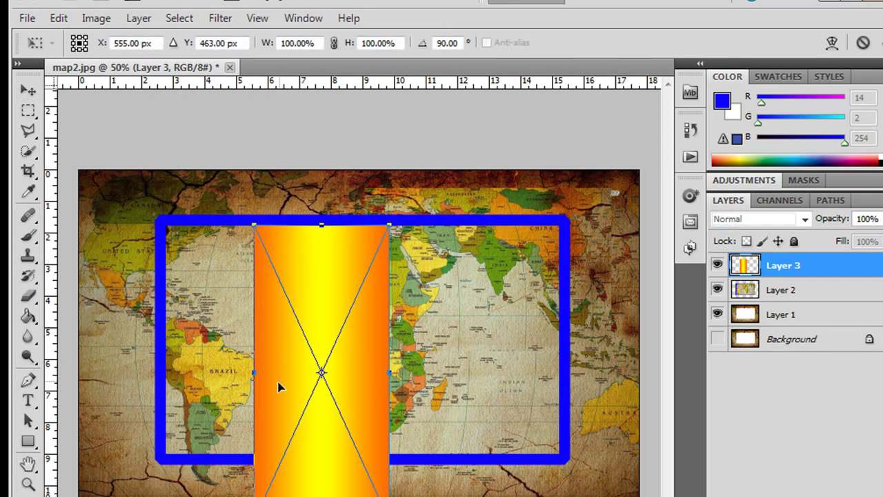
{"action": "left_click_drag", "start_coordinate": [253, 372], "coordinate": [289, 373]}
{"action": "mouse_move", "coordinate": [356, 371]}
{"action": "left_mouse_down"}
{"action": "mouse_move", "coordinate": [210, 379]}
{"action": "mouse_move", "coordinate": [325, 380]}
{"action": "left_mouse_up"}
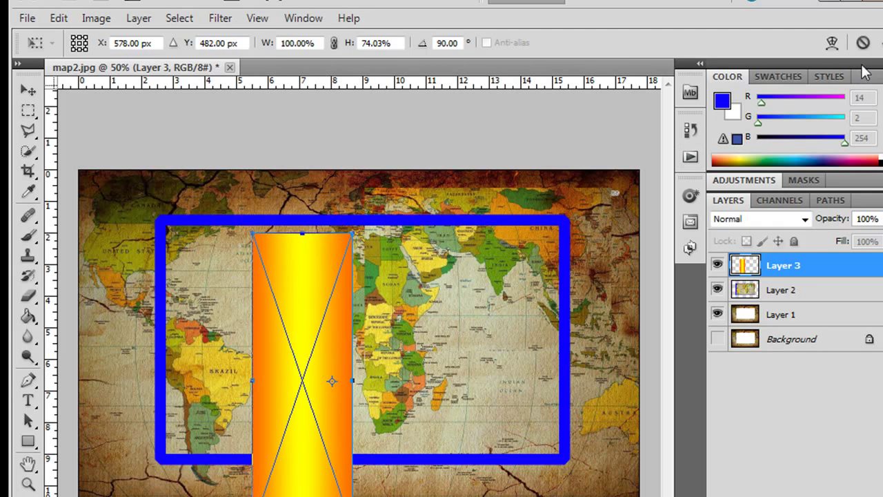
{"action": "key", "text": "Return"}
Step: Alt-drag a copy of the band to the frame's right side, then delete both band layers
{"action": "left_click_drag", "start_coordinate": [323, 376], "coordinate": [422, 377]}
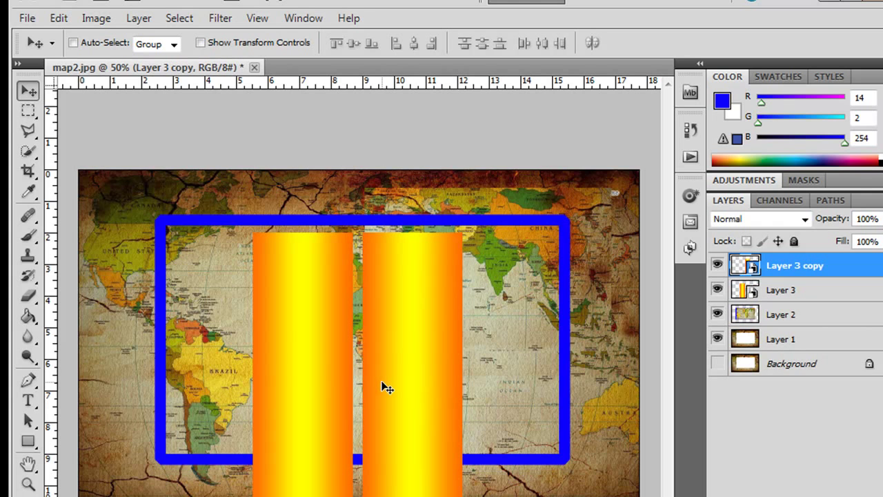
{"action": "left_click_drag", "start_coordinate": [418, 347], "coordinate": [541, 349]}
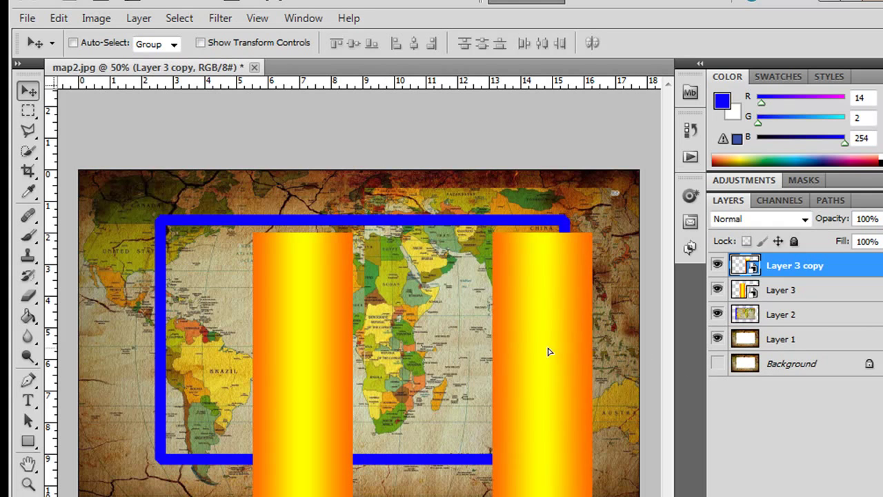
{"action": "key", "text": "Delete"}
{"action": "key", "text": "Delete"}
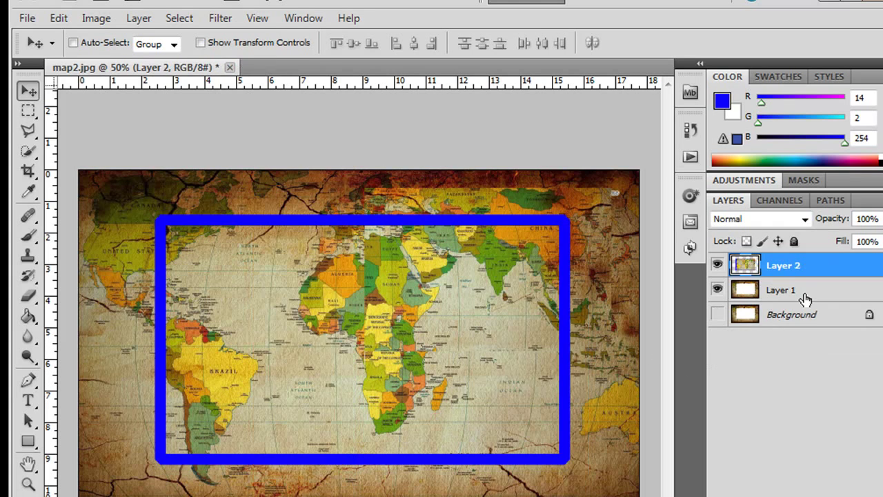
Step: Flip the Layer 2 map horizontally so Africa sits left of South America
{"action": "left_click", "coordinate": [58, 18]}
{"action": "mouse_move", "coordinate": [117, 334]}
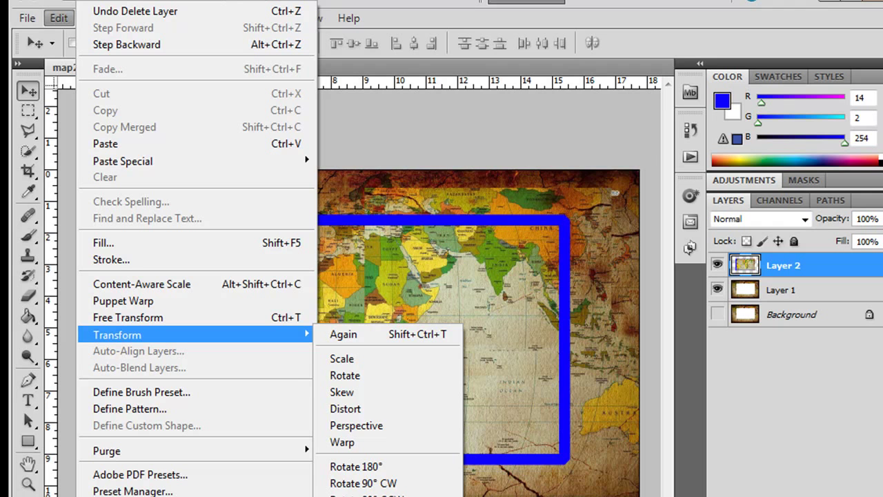
{"action": "left_click", "coordinate": [352, 493]}
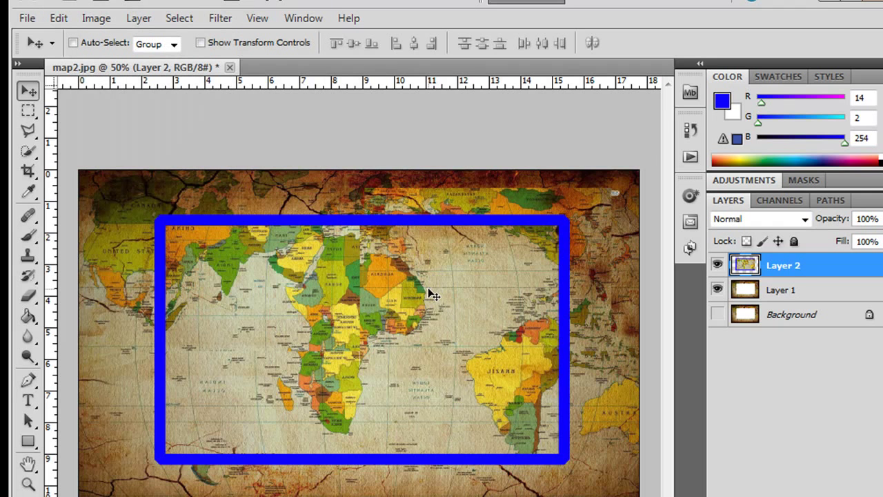
{"action": "left_click", "coordinate": [59, 18]}
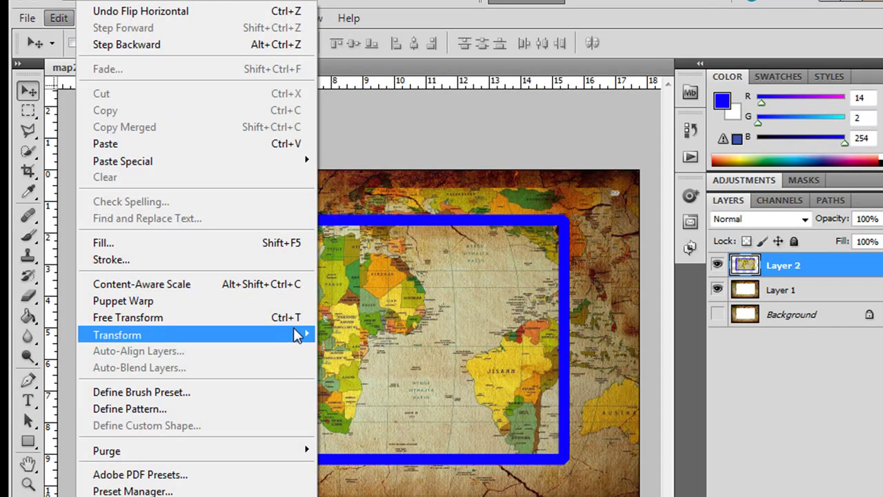
{"action": "mouse_move", "coordinate": [117, 334]}
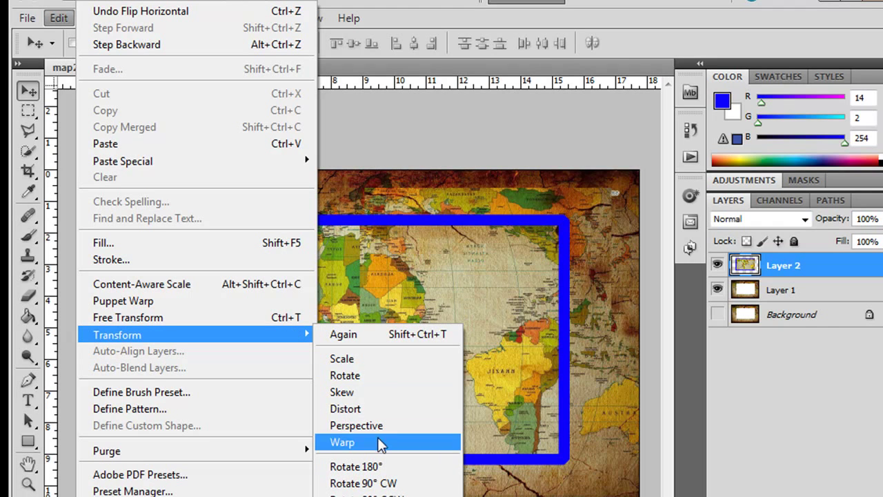
{"action": "left_click", "coordinate": [412, 14]}
Step: Start Define Brush Preset from the image, then cancel it
{"action": "left_click", "coordinate": [59, 18]}
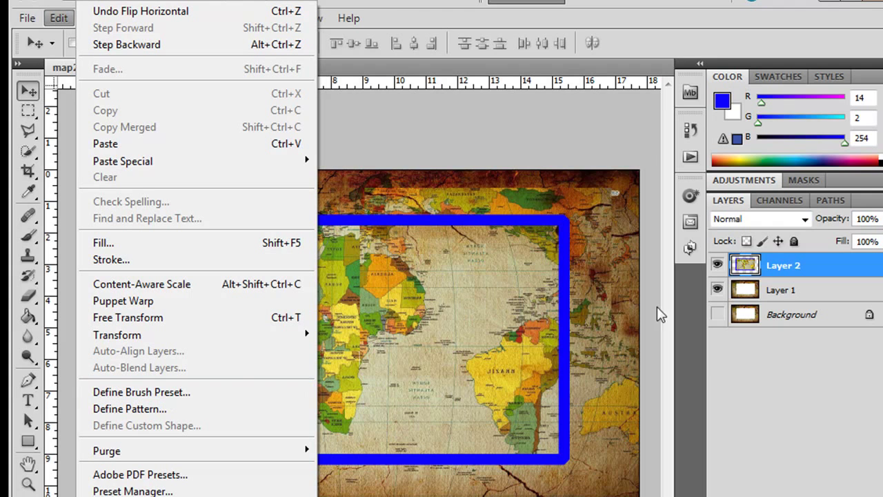
{"action": "left_click", "coordinate": [233, 393]}
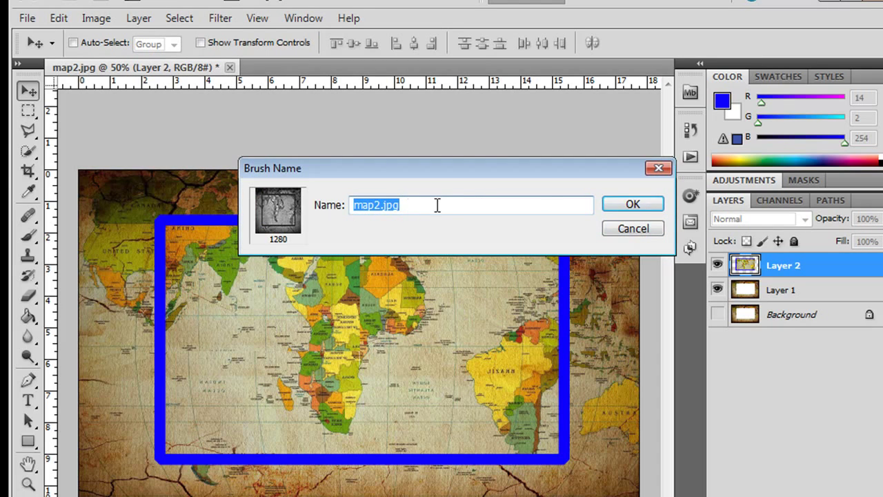
{"action": "left_click", "coordinate": [645, 228]}
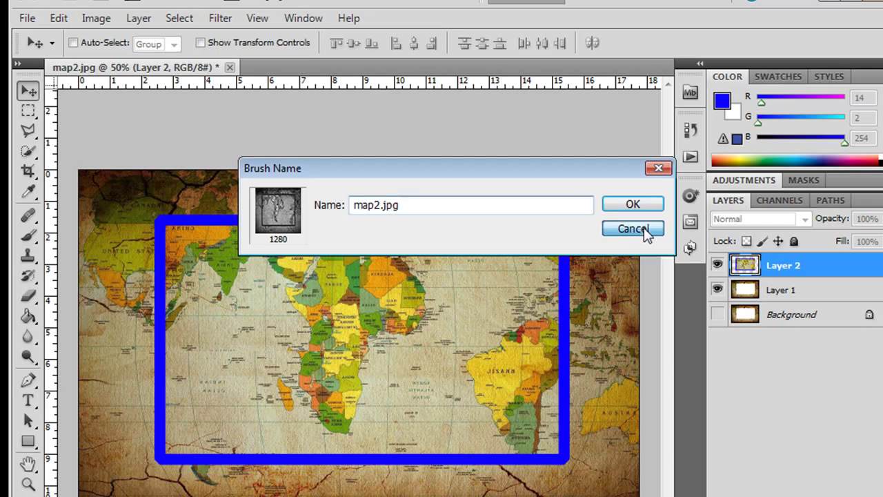
{"action": "left_click", "coordinate": [66, 21]}
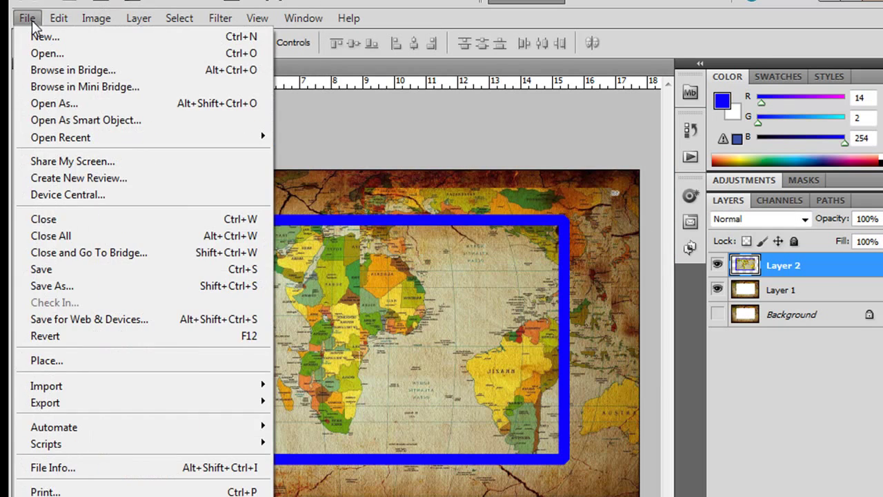
Step: Select the Brush tool and open the brush preset picker
{"action": "left_click", "coordinate": [30, 20]}
{"action": "left_click", "coordinate": [29, 152]}
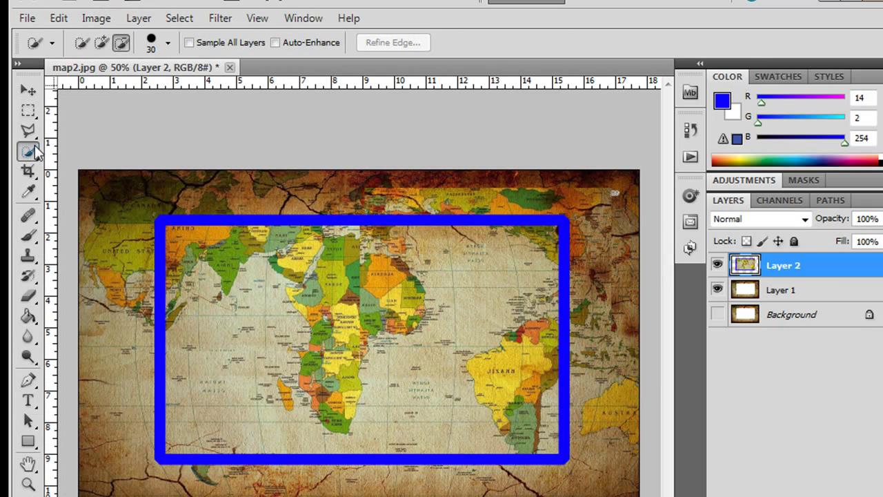
{"action": "left_click", "coordinate": [28, 234]}
{"action": "left_click", "coordinate": [99, 43]}
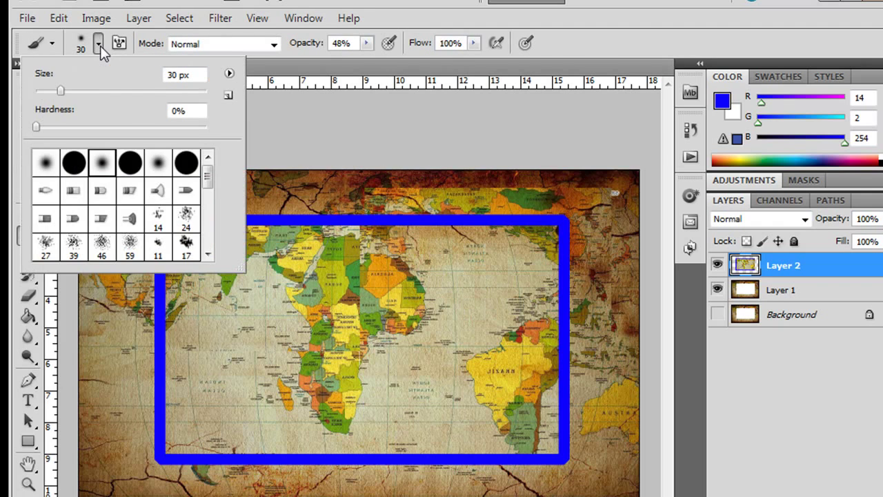
{"action": "mouse_move", "coordinate": [207, 166]}
{"action": "left_mouse_down"}
{"action": "mouse_move", "coordinate": [210, 238]}
{"action": "mouse_move", "coordinate": [209, 157]}
{"action": "left_mouse_up"}
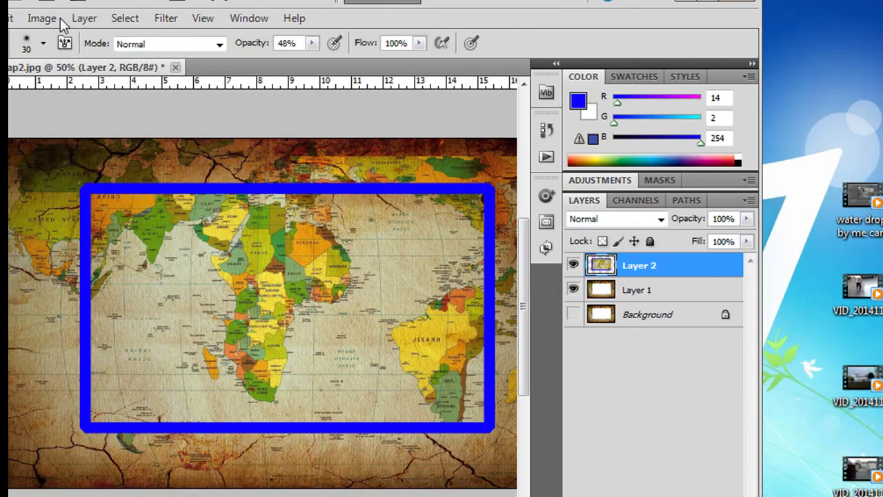
Step: Browse the Image and Edit menus, then close them without changes
{"action": "left_click", "coordinate": [42, 18]}
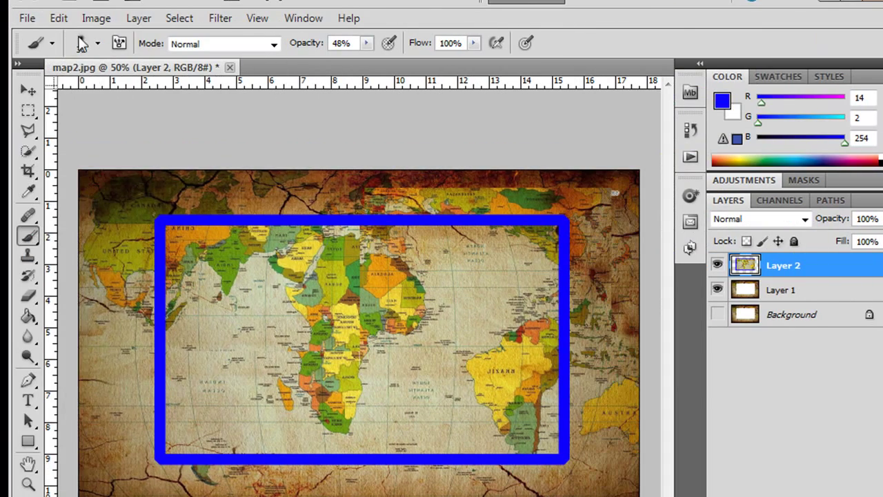
{"action": "left_click", "coordinate": [58, 18]}
{"action": "mouse_move", "coordinate": [117, 334]}
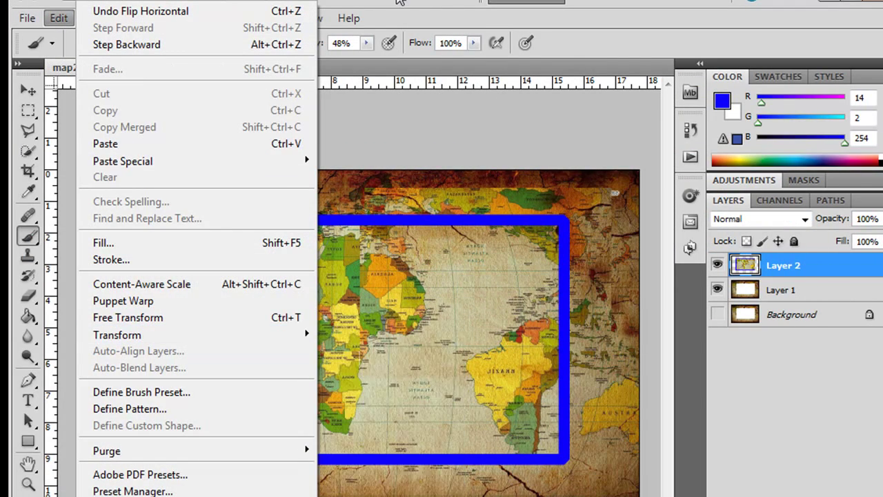
{"action": "left_click", "coordinate": [587, 396]}
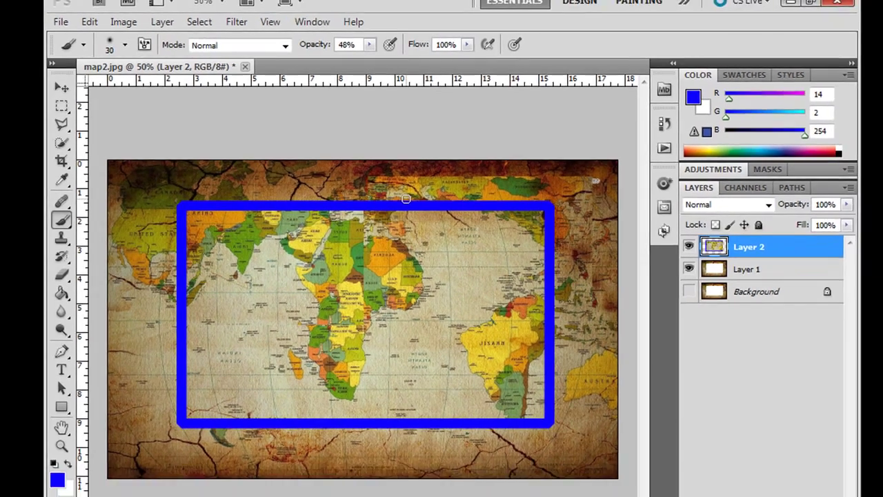
Step: Show the Actions panel with the Default Actions set, then bring up the screen recorder controls
{"action": "key", "text": "alt+F9"}
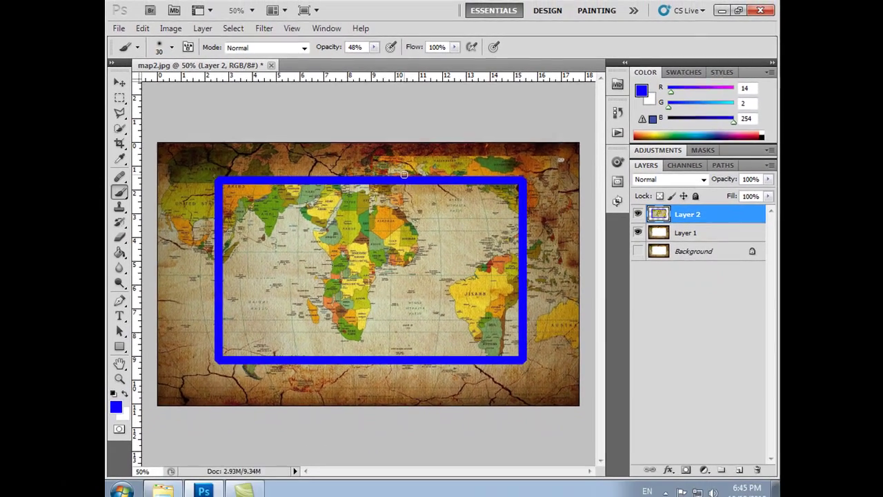
{"action": "left_click", "coordinate": [660, 485]}
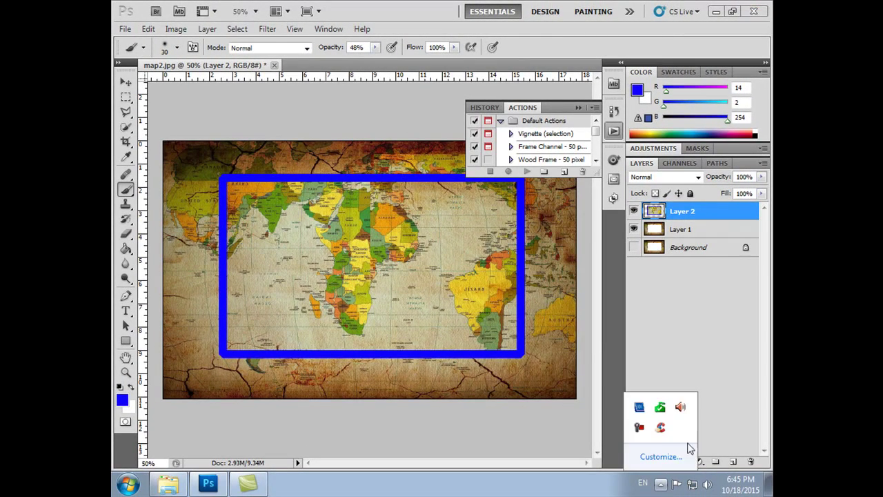
{"action": "left_click", "coordinate": [639, 427]}
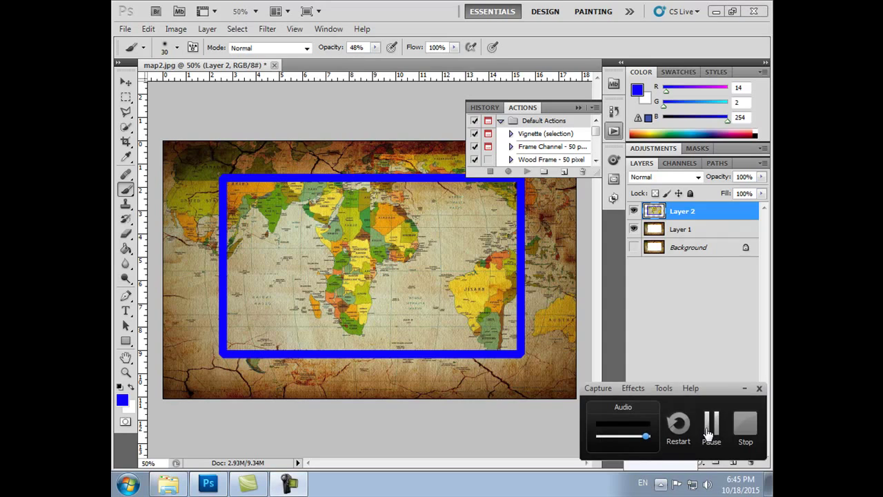